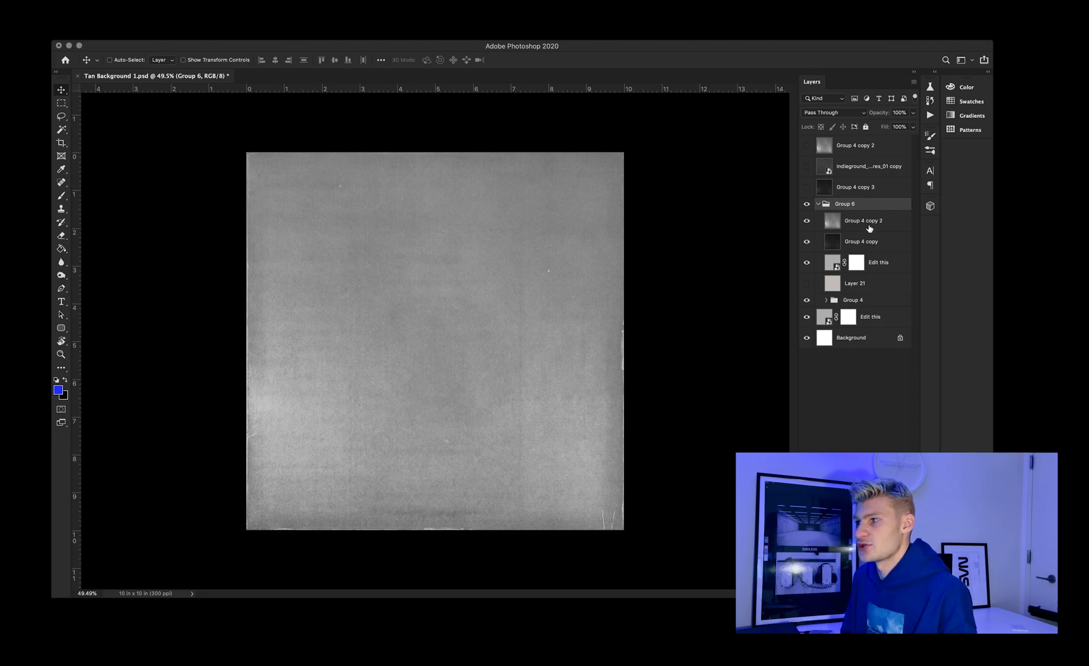
# Inspect the blend modes of the two top texture layers inside Group 6 and collapse the group
pyautogui.click(869, 227)
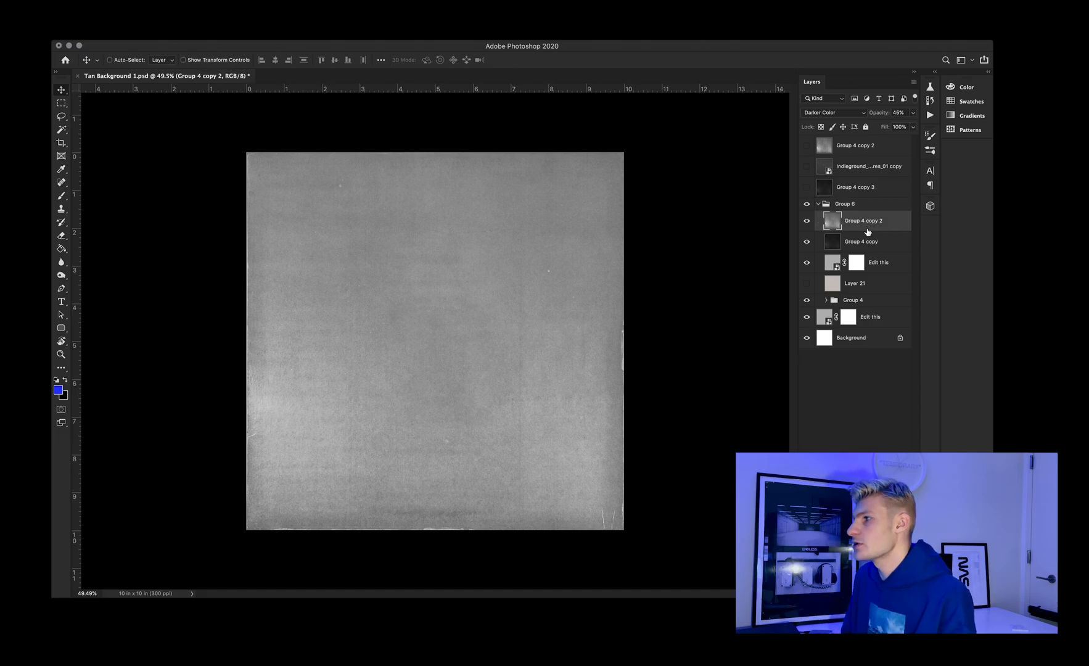
pyautogui.click(863, 244)
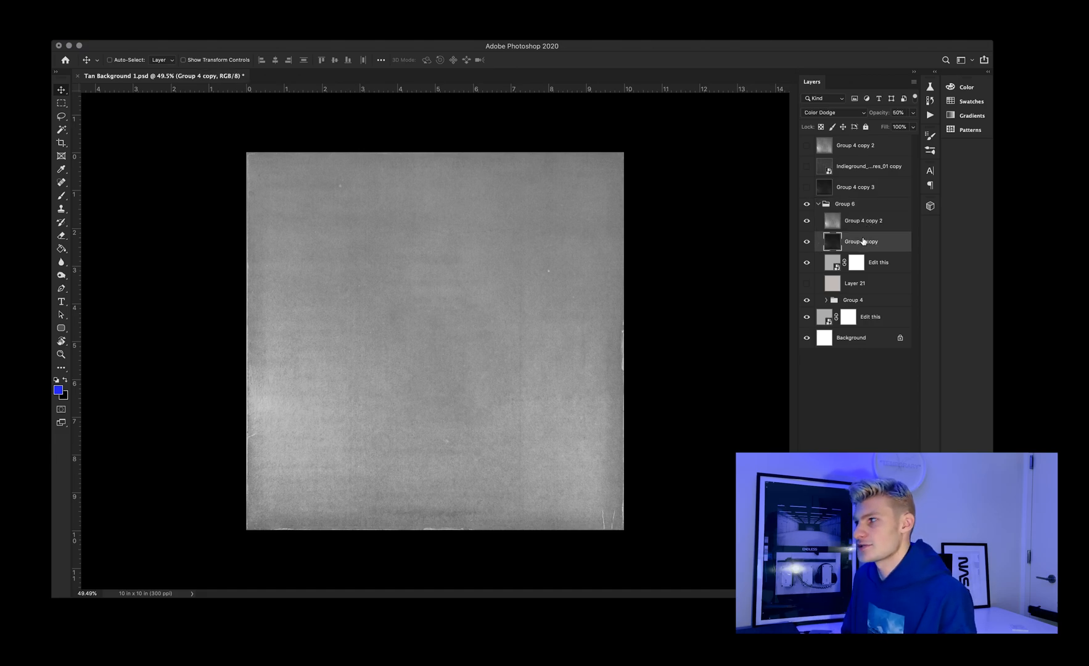
pyautogui.click(861, 228)
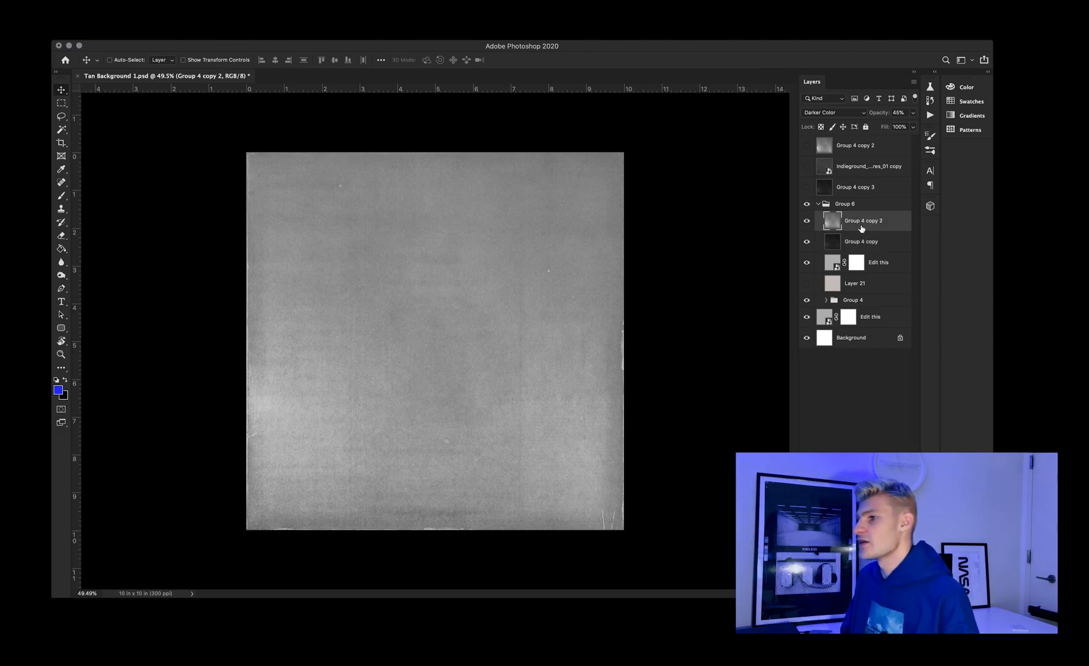
pyautogui.click(819, 205)
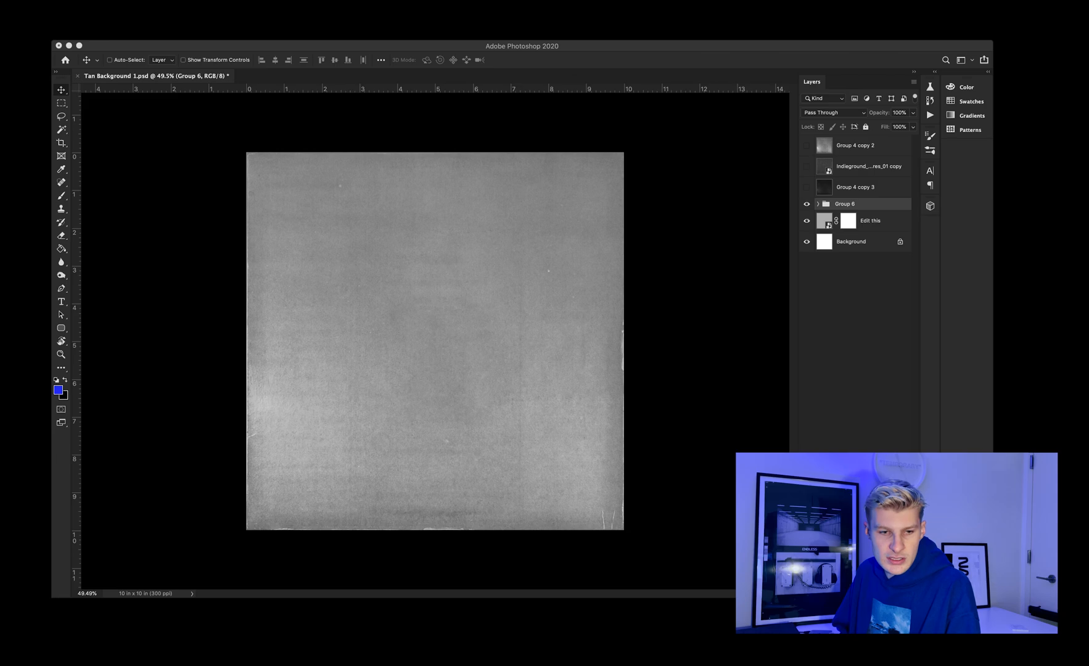
# Place the portrait photo with the grey backdrop above Group 6 at 100% scale, filling the canvas
pyautogui.moveTo(154, 197); pyautogui.dragTo(364, 329)
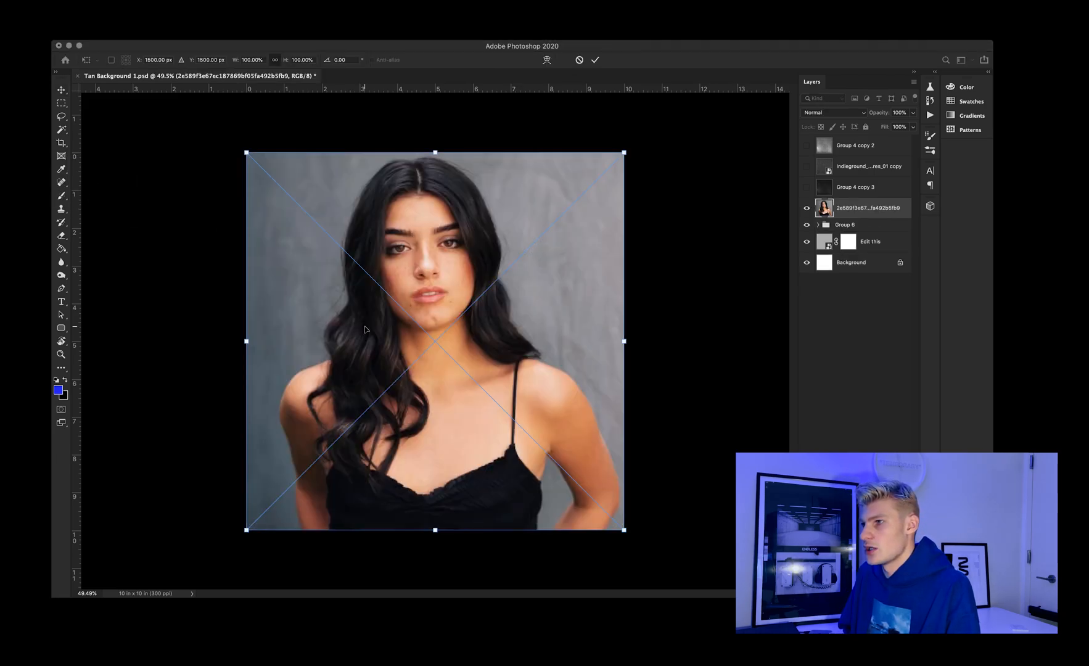
pyautogui.click(595, 59)
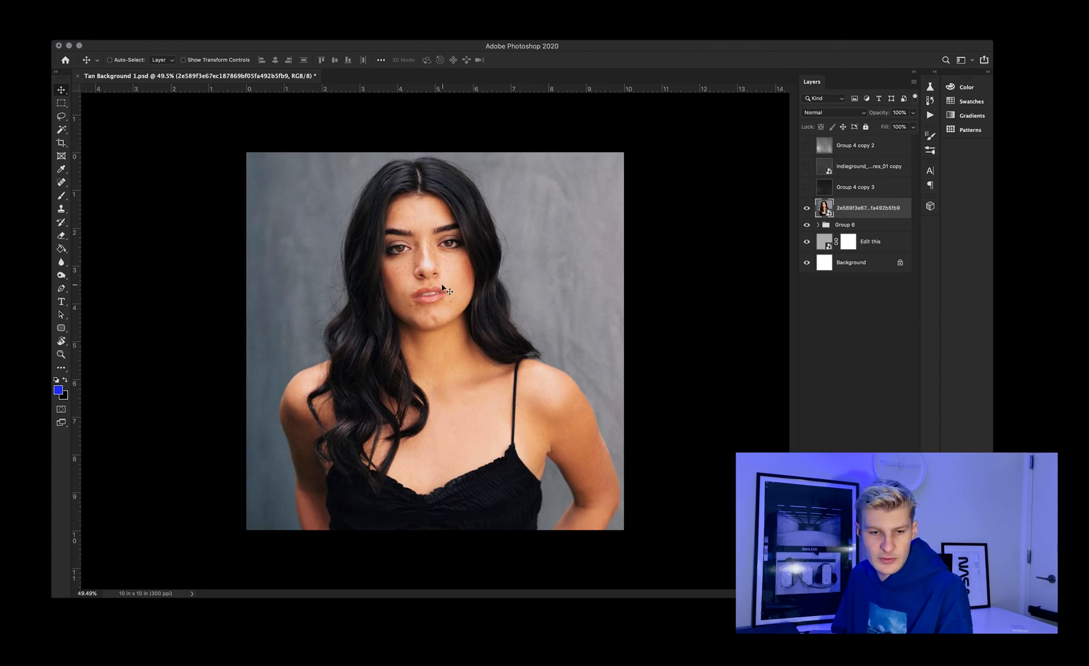
# Try the close-up portrait with hands on the face, enlarged to about 95% to cover the canvas, and delete its layer
pyautogui.moveTo(57, 285); pyautogui.dragTo(445, 312)
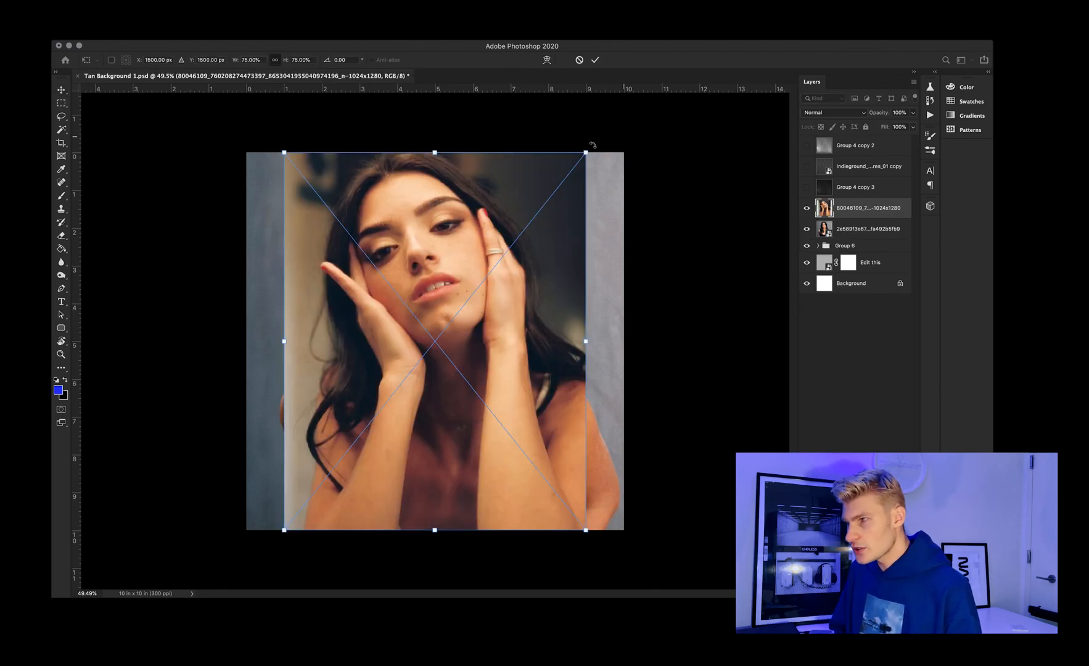
pyautogui.moveTo(586, 152); pyautogui.dragTo(555, 208)
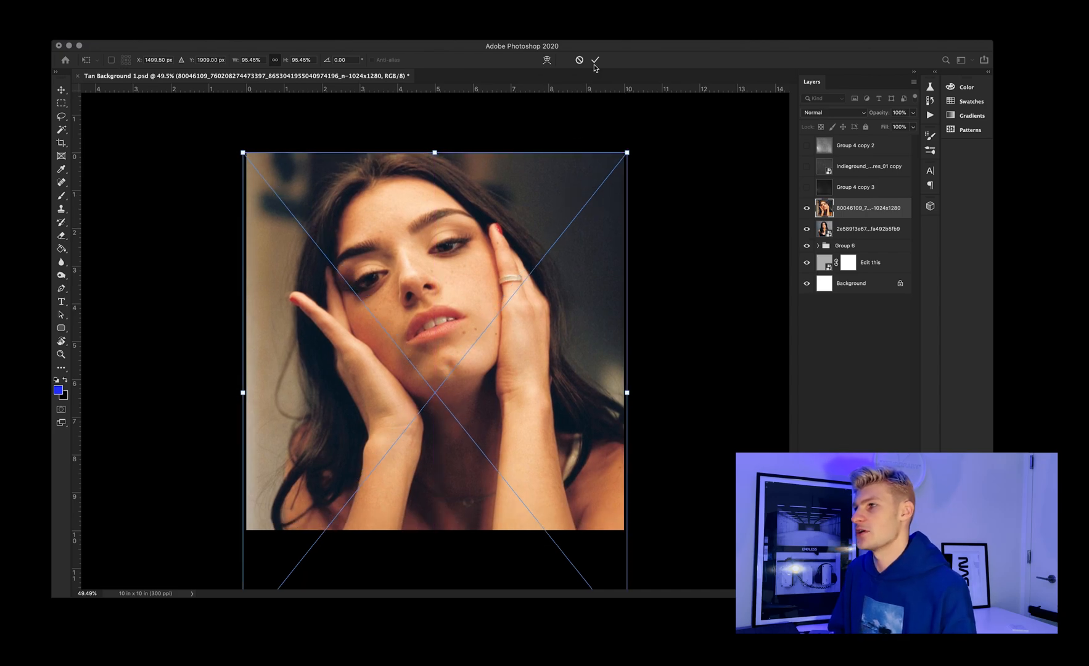
pyautogui.click(595, 60)
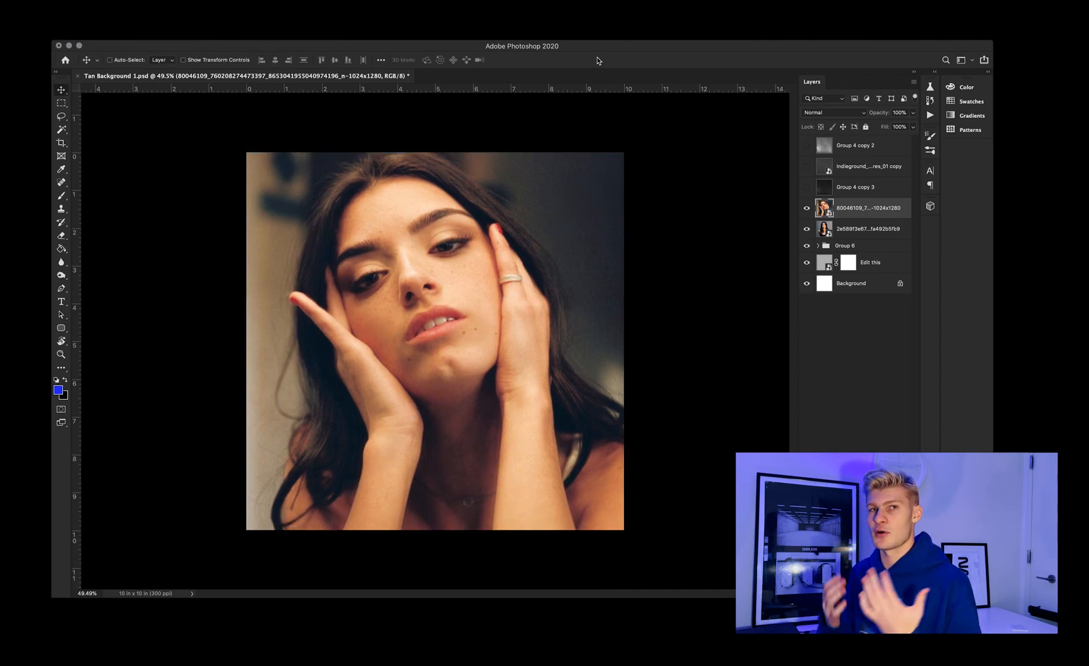
pyautogui.click(806, 208)
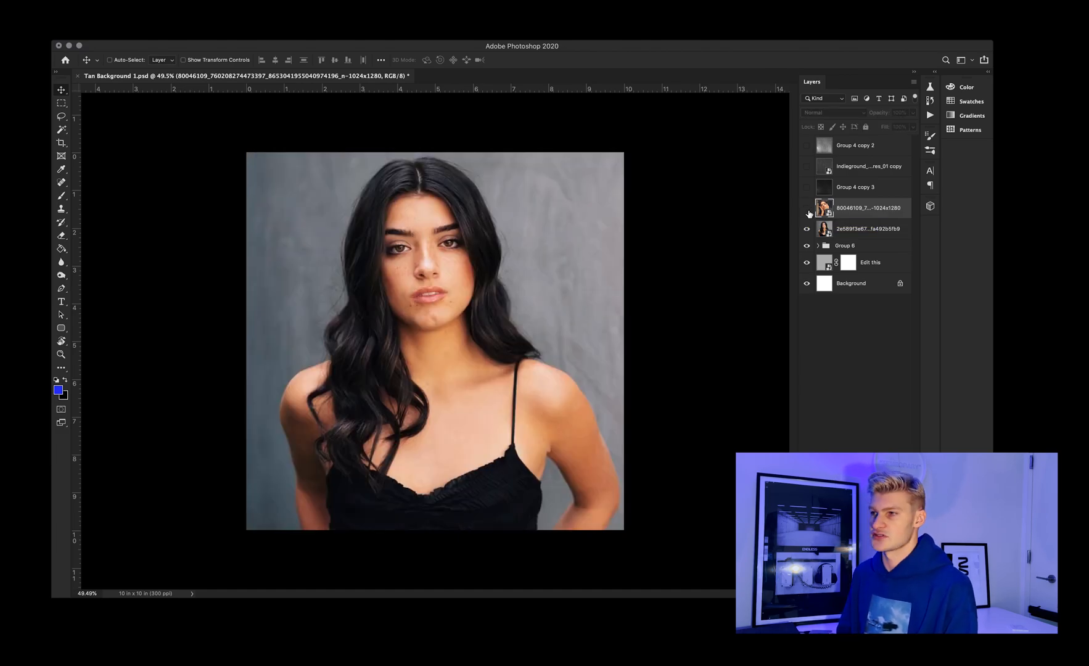
pyautogui.press('BackSpace')
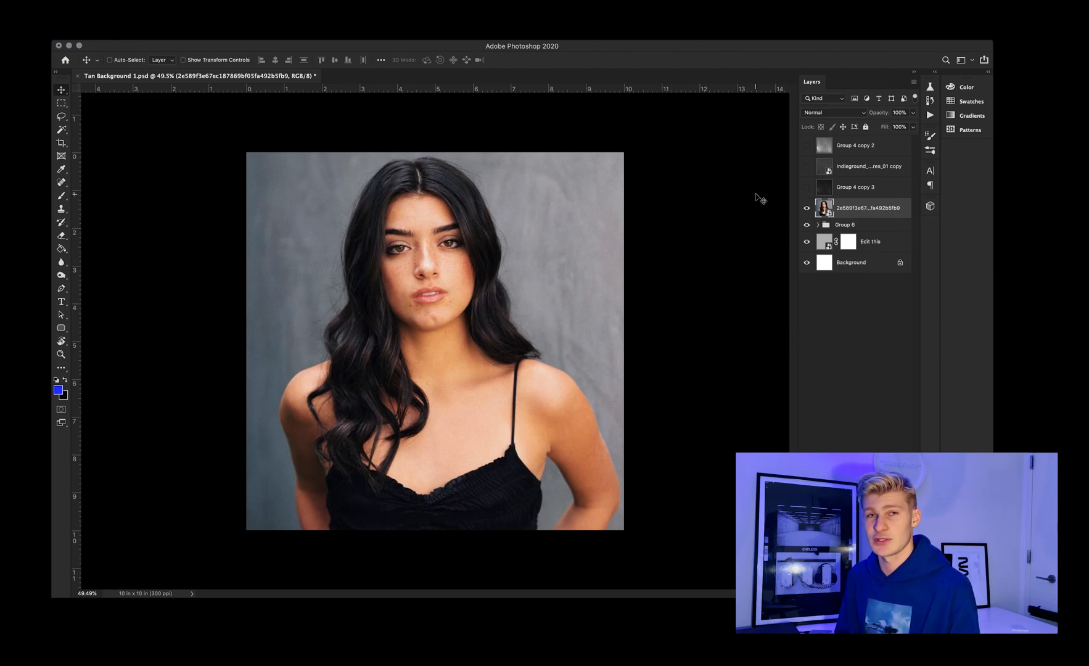
# Scale the grey-backdrop portrait up to about 121% and move it down so the whole head fits on the canvas
pyautogui.hotkey('ctrl', 't')
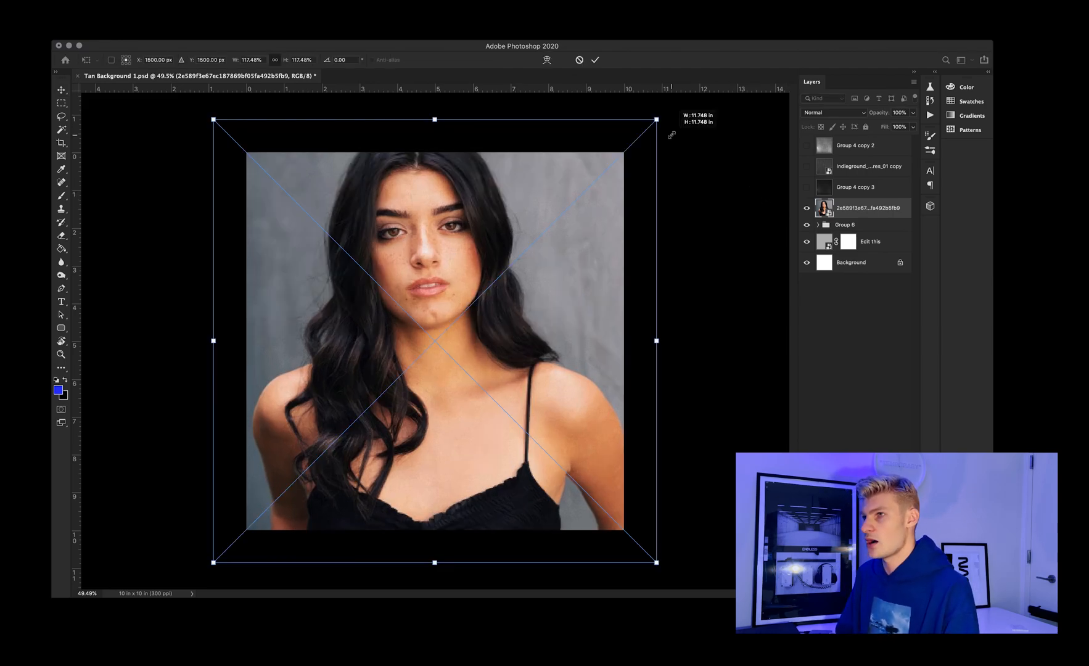
pyautogui.moveTo(561, 170); pyautogui.dragTo(561, 204)
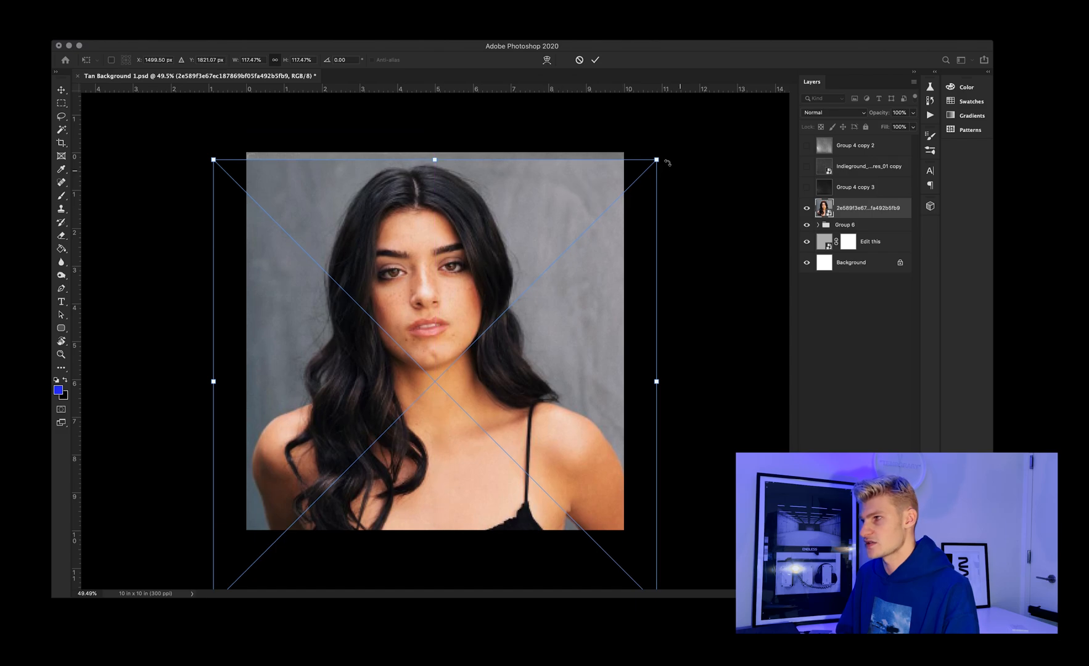
pyautogui.moveTo(656, 159); pyautogui.dragTo(663, 152)
pyautogui.moveTo(555, 193); pyautogui.dragTo(556, 201)
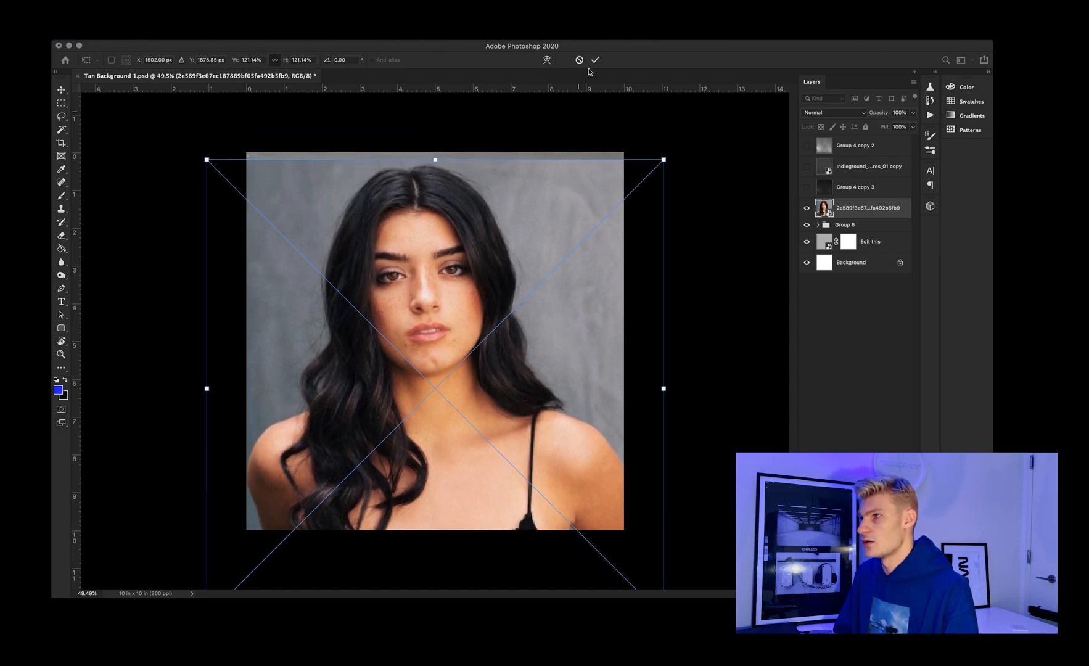
pyautogui.click(595, 59)
# Rasterize the placed portrait layer
pyautogui.rightClick(823, 208)
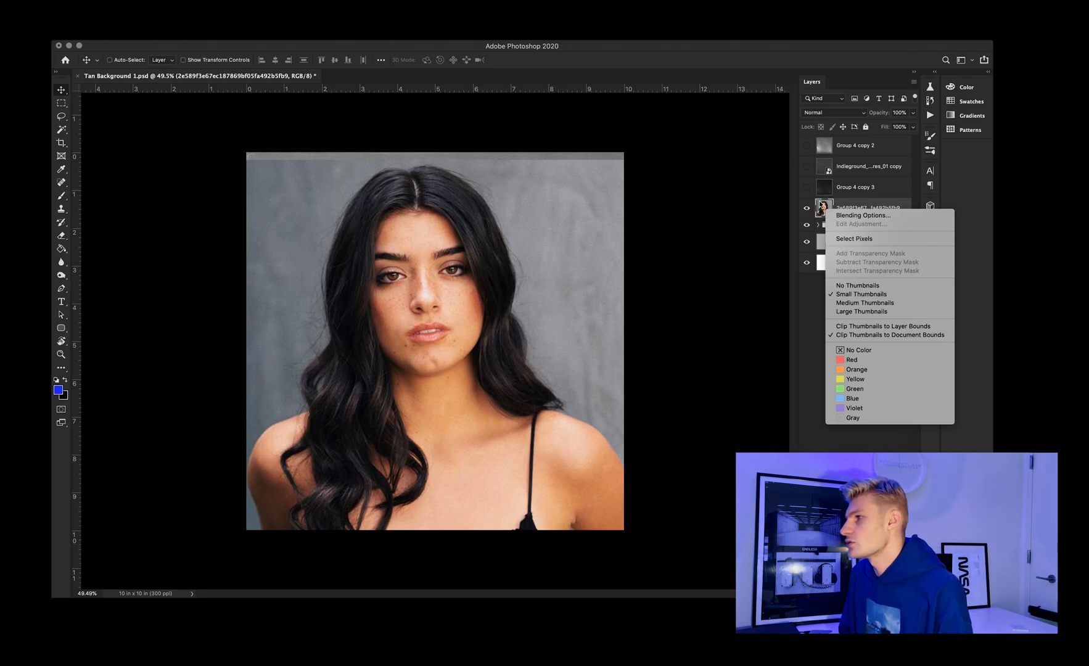
pyautogui.click(821, 205)
pyautogui.rightClick(857, 208)
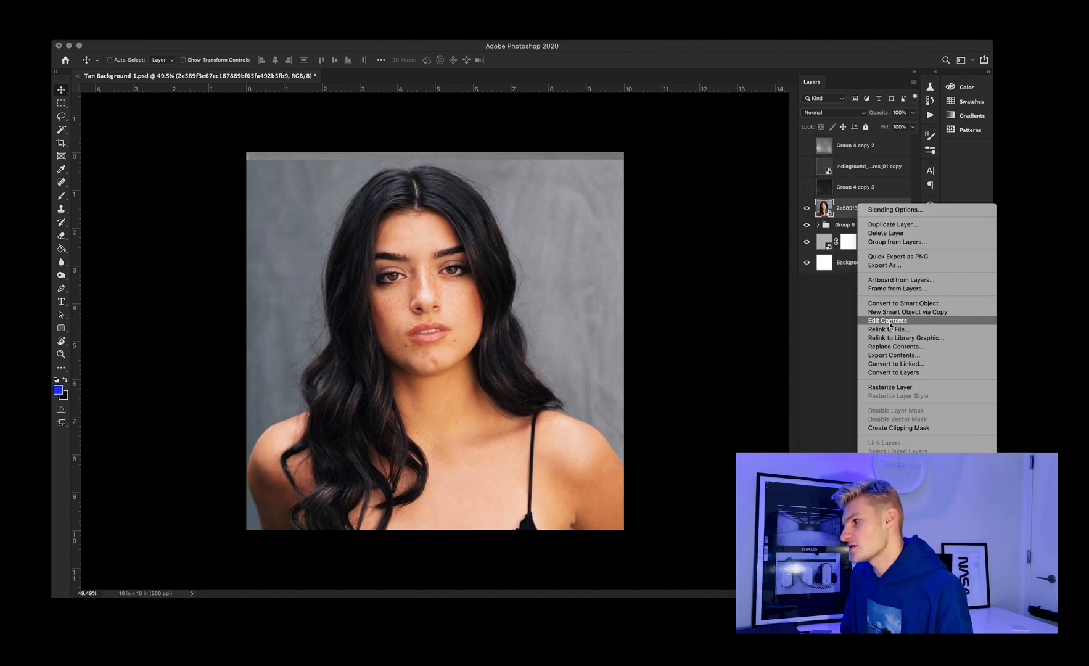
pyautogui.click(899, 389)
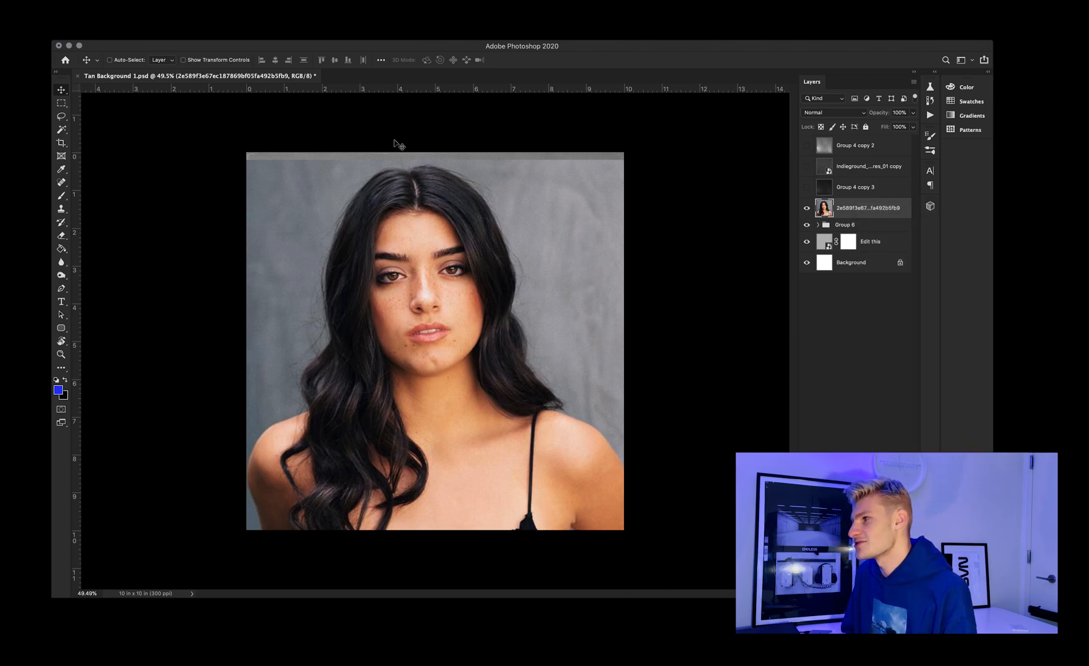
# Select the portrait's top backdrop strip and stretch it upward to cover the gap at the canvas's upper edge
pyautogui.click(61, 103)
pyautogui.moveTo(245, 152); pyautogui.dragTo(672, 163)
pyautogui.hotkey('ctrl', 't')
pyautogui.moveTo(435, 156); pyautogui.dragTo(435, 129)
pyautogui.click(588, 60)
pyautogui.click(567, 147)
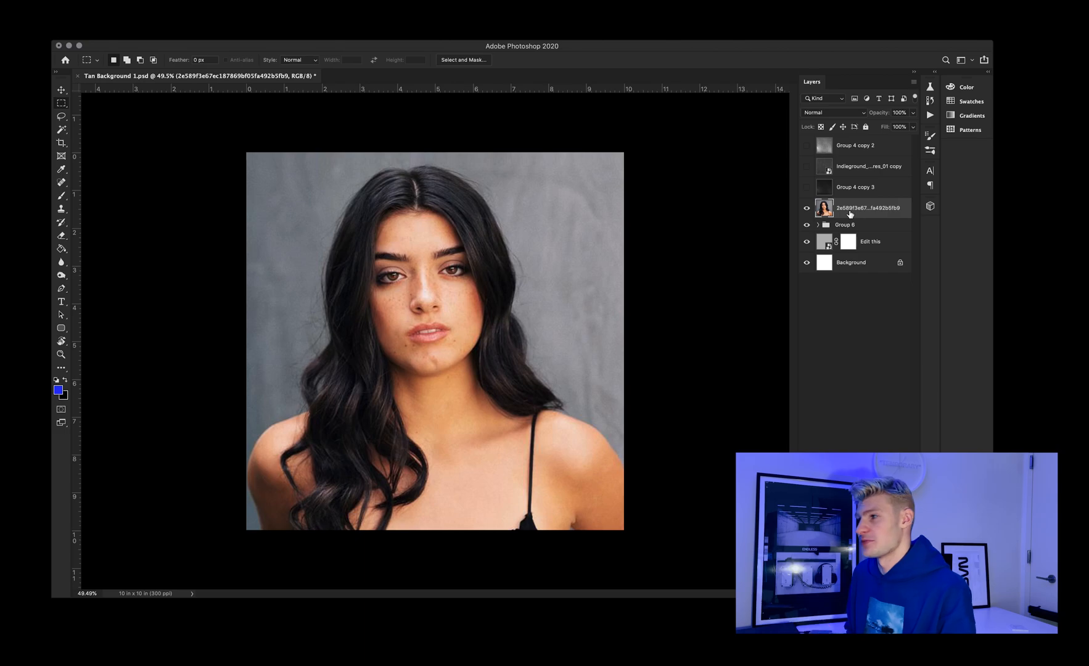
# Set the portrait layer to Color Burn and duplicate it, giving the copy the Normal blend mode
pyautogui.click(828, 114)
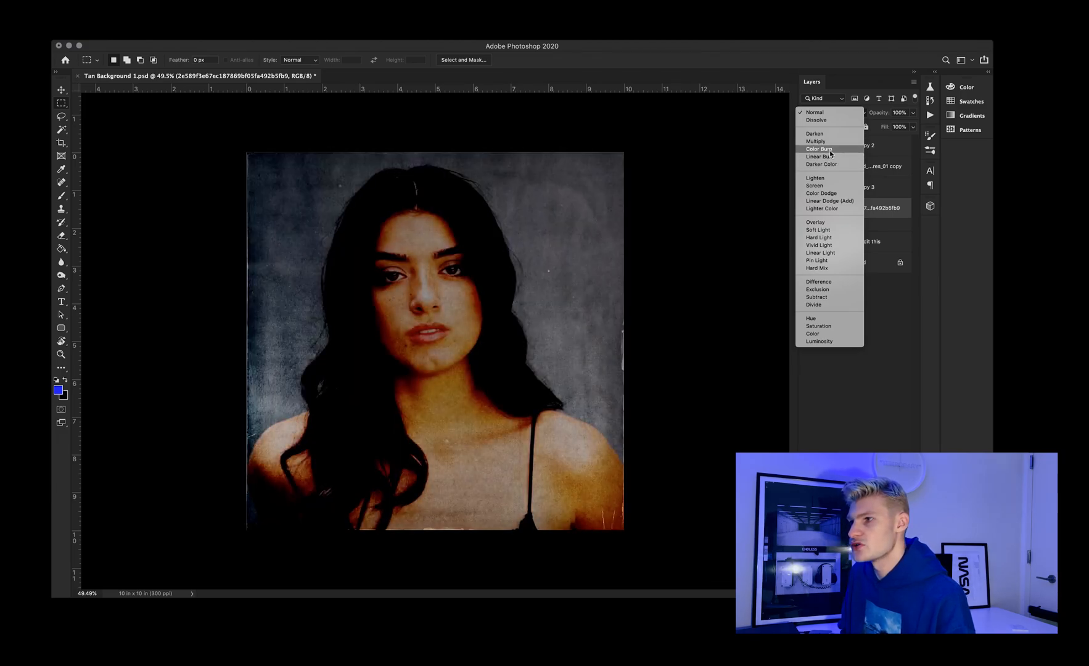
pyautogui.press('Escape')
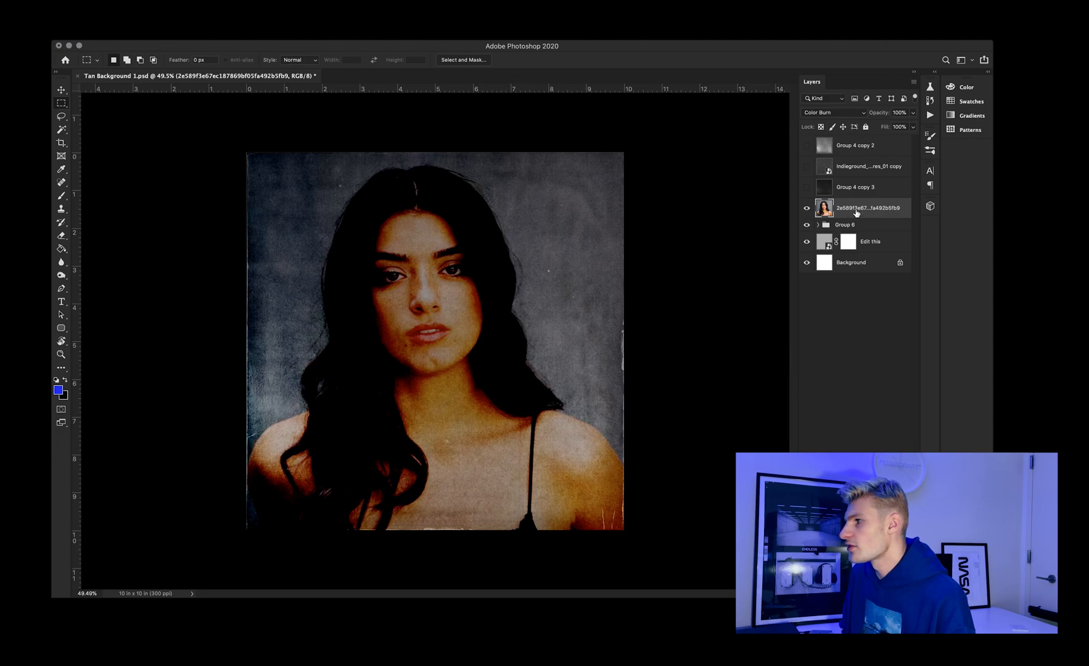
pyautogui.hotkey('ctrl', 'j')
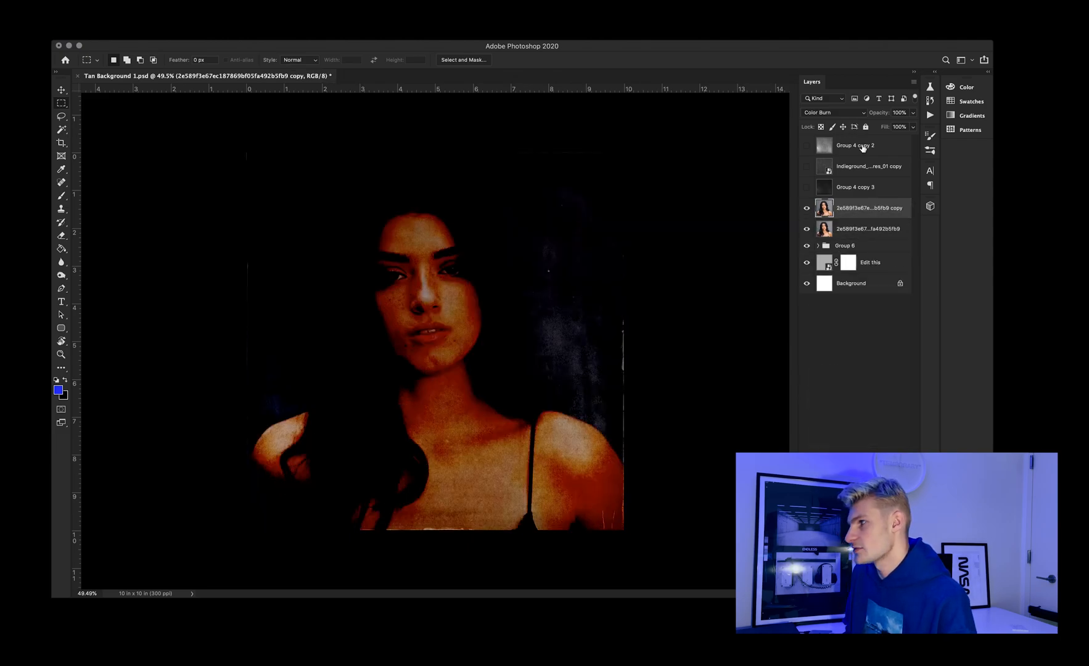
pyautogui.click(829, 113)
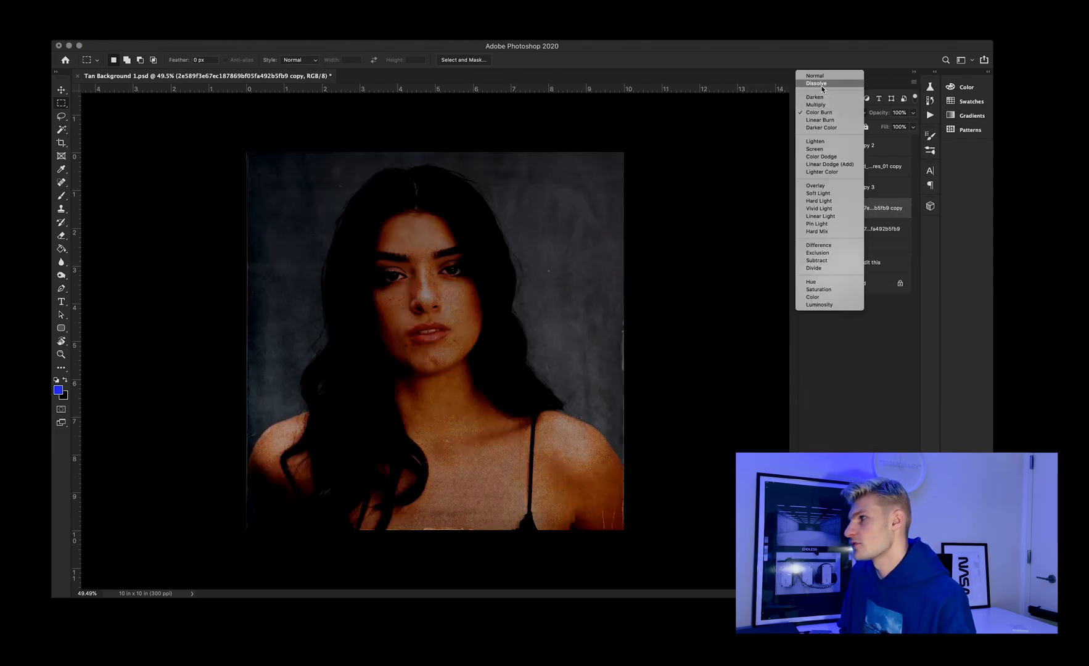
pyautogui.click(815, 75)
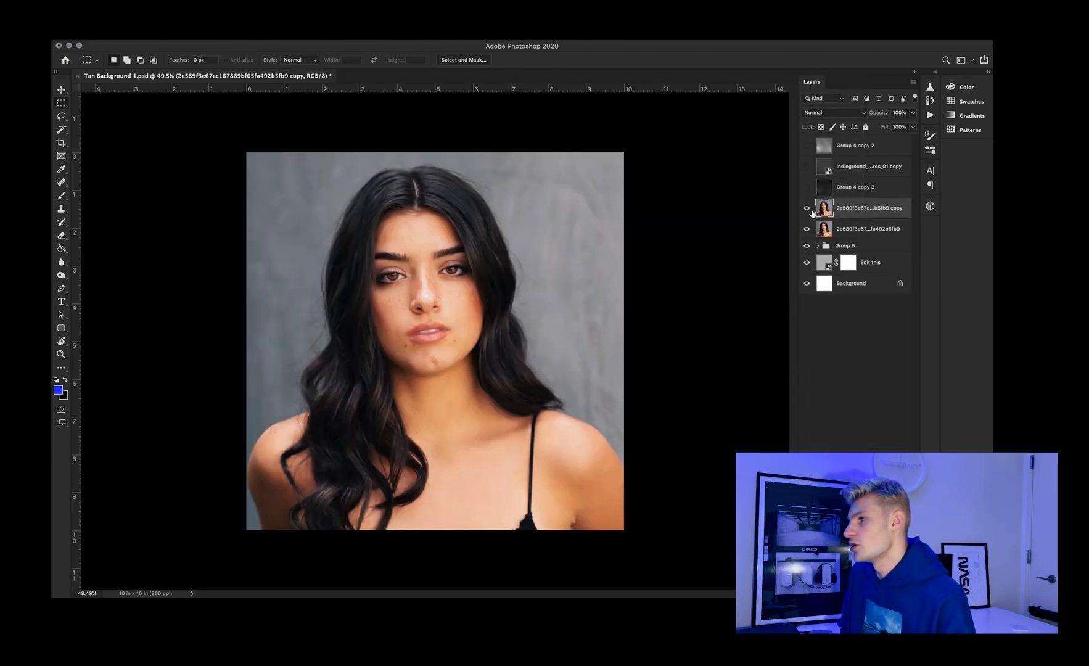
# Compare the original photo with the blended version by toggling the Normal copy, leaving the copy hidden
pyautogui.click(807, 209)
pyautogui.click(808, 210)
pyautogui.click(809, 211)
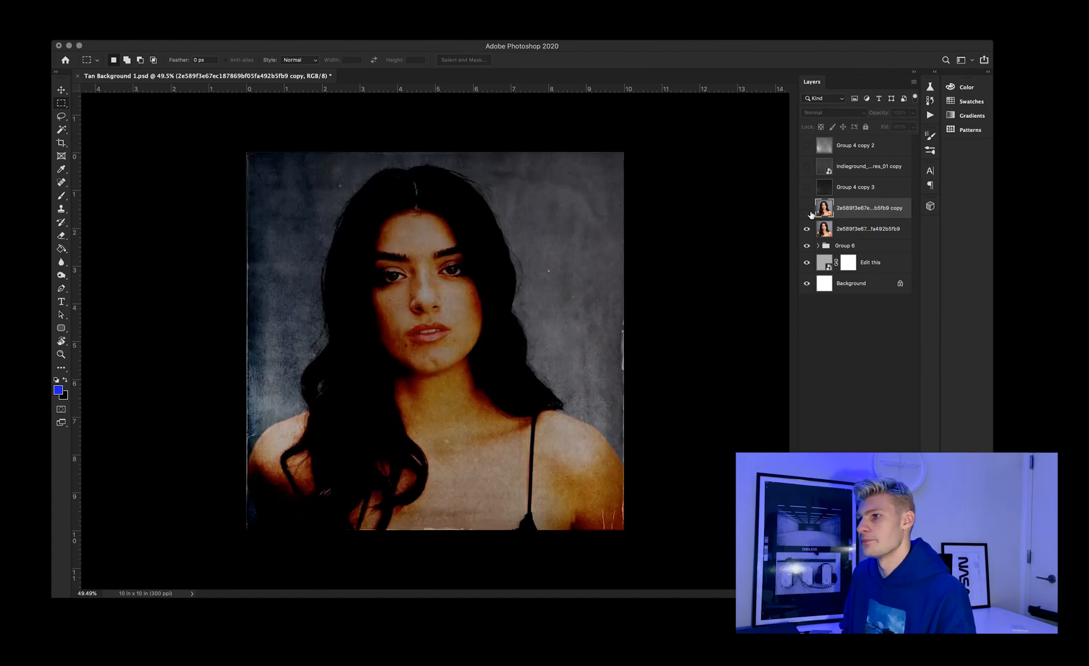
# Change the original portrait layer's blend mode to Linear Burn and set its opacity to 90%
pyautogui.click(863, 229)
pyautogui.click(832, 112)
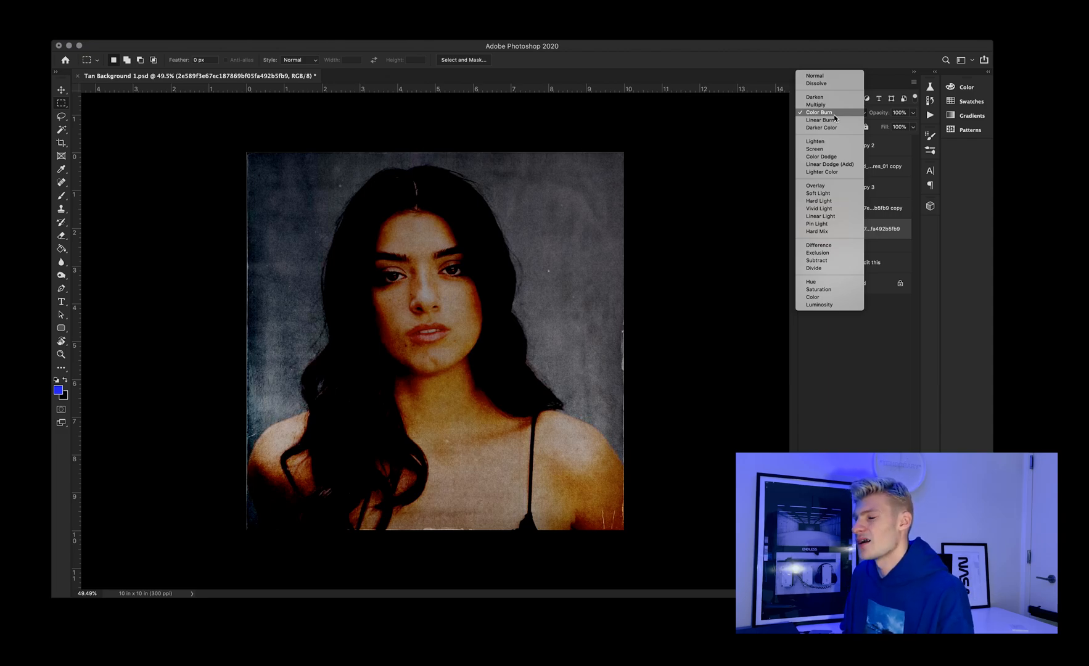
pyautogui.click(889, 111)
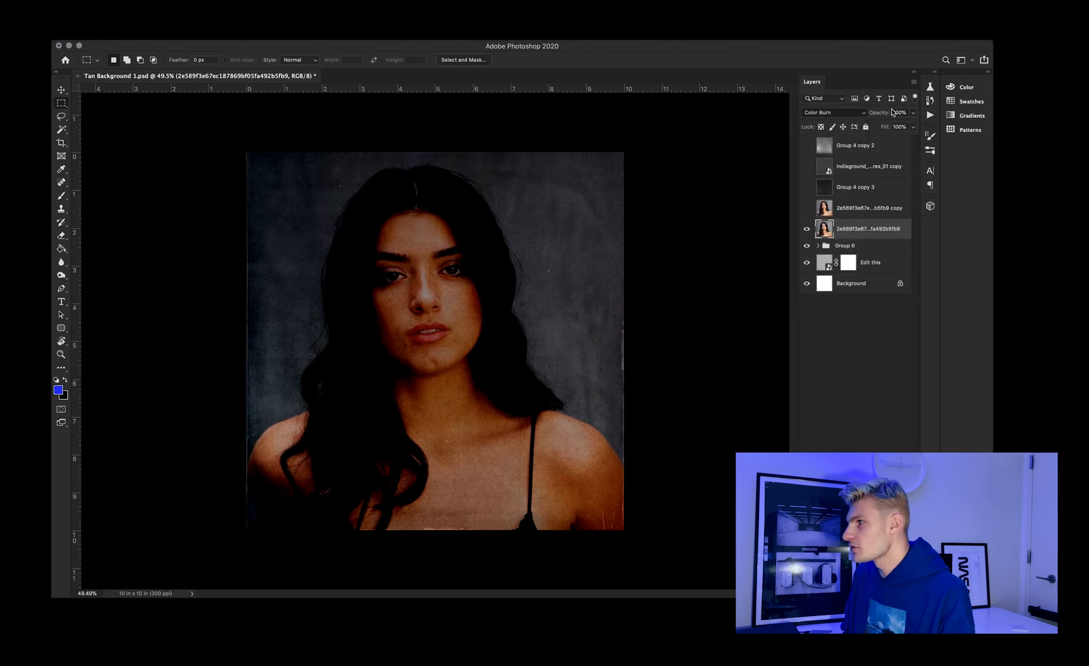
pyautogui.click(912, 112)
pyautogui.click(904, 127)
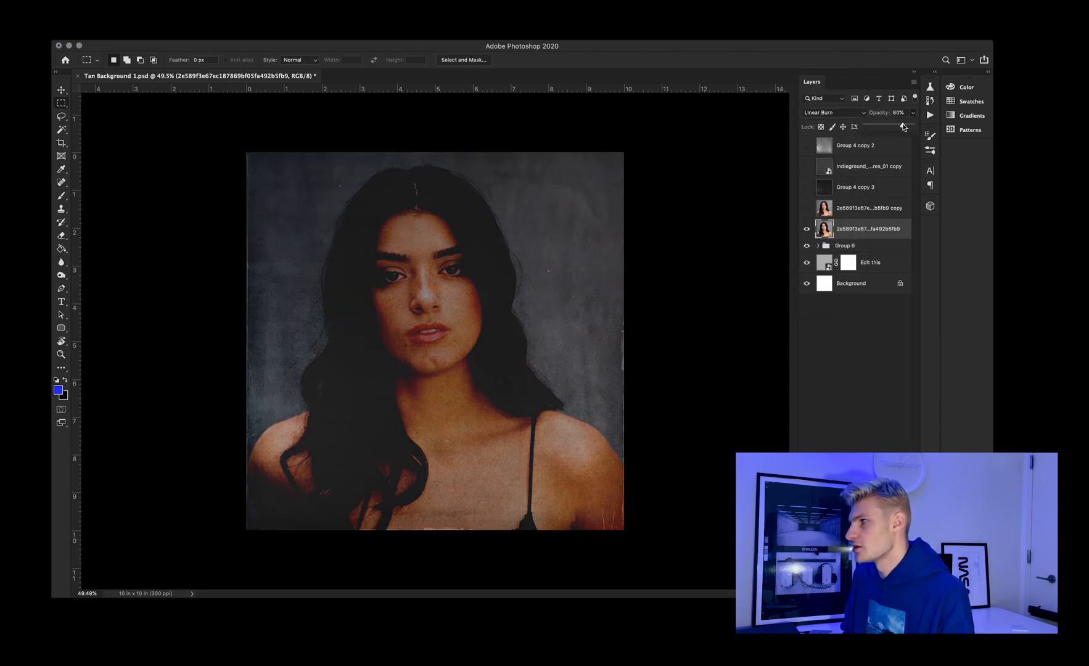
pyautogui.click(898, 112)
pyautogui.write('90')
pyautogui.press('Return')
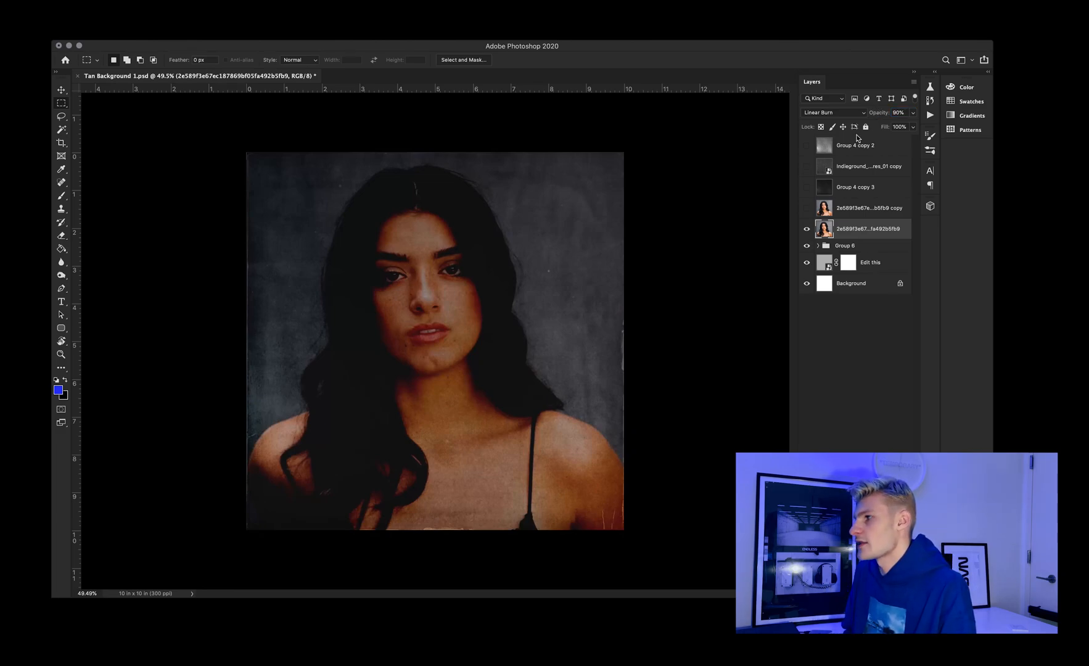
# Duplicate the Linear Burn portrait layer and lower the duplicate's opacity to 31%
pyautogui.moveTo(864, 232); pyautogui.dragTo(872, 425)
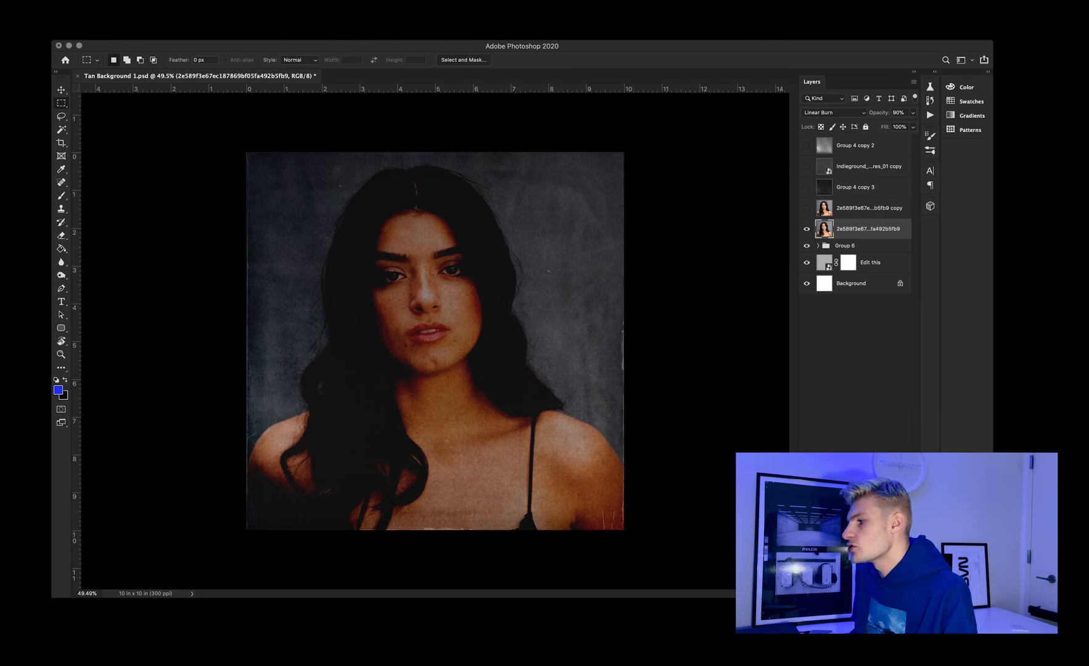
pyautogui.press('super+j')
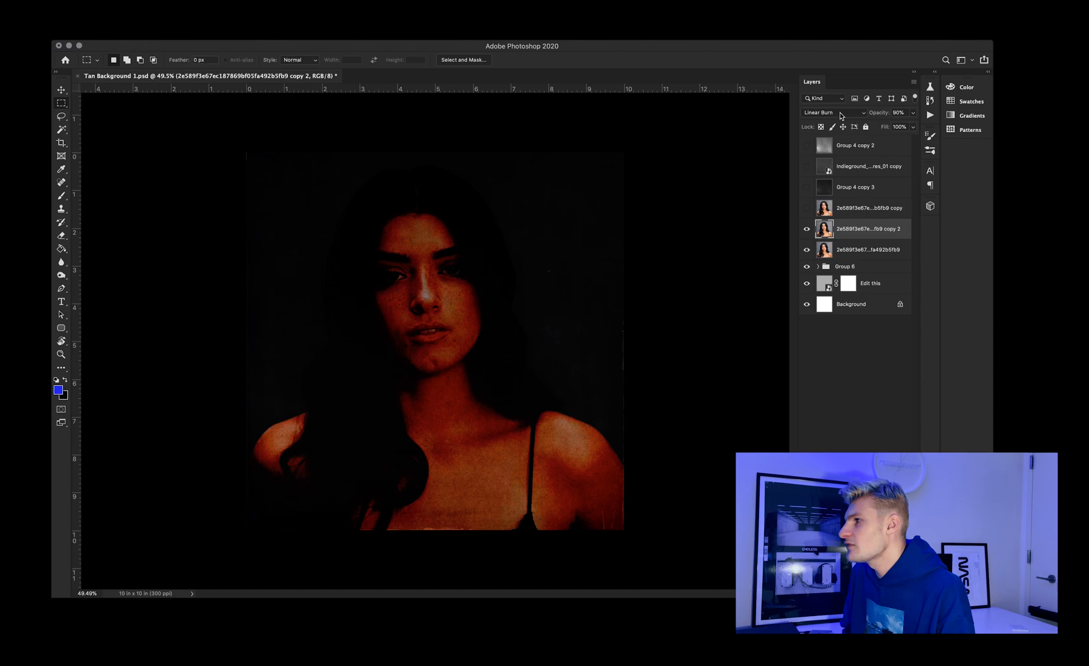
pyautogui.click(912, 113)
pyautogui.moveTo(910, 126); pyautogui.dragTo(878, 128)
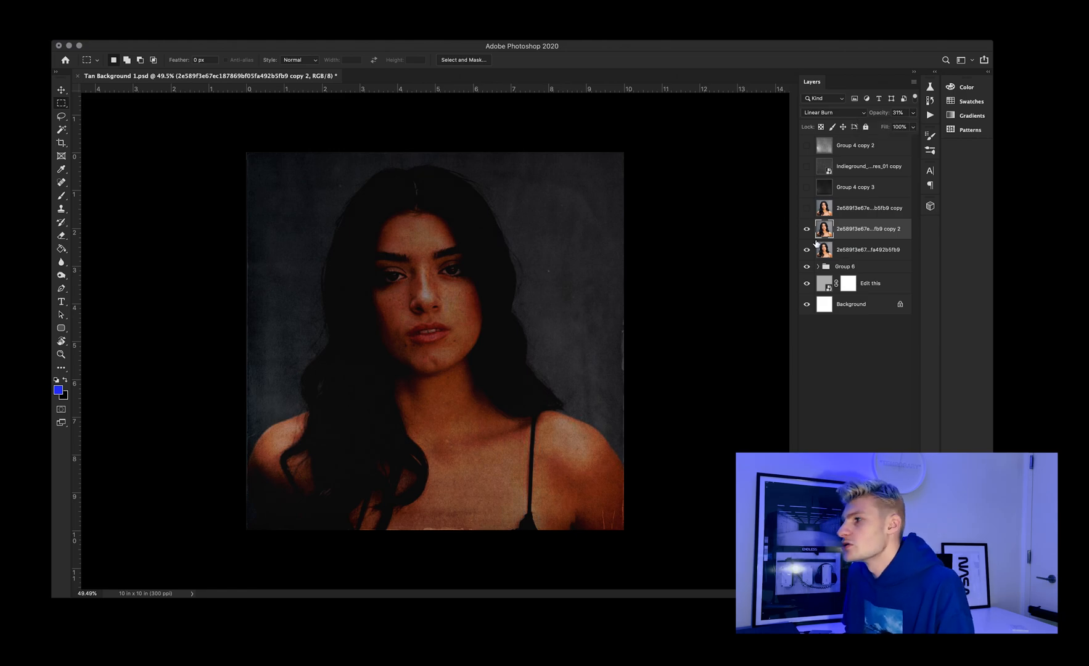
# Compare the darkened portrait with the untreated photo by showing and hiding the Normal copy above it
pyautogui.click(808, 220)
pyautogui.click(807, 220)
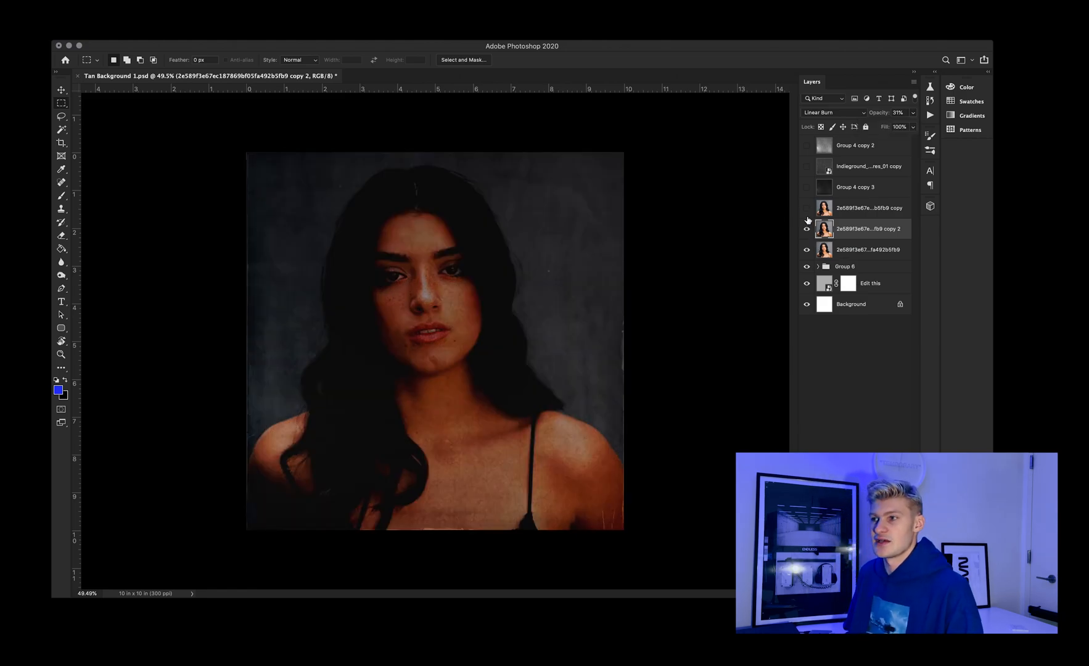
pyautogui.click(808, 217)
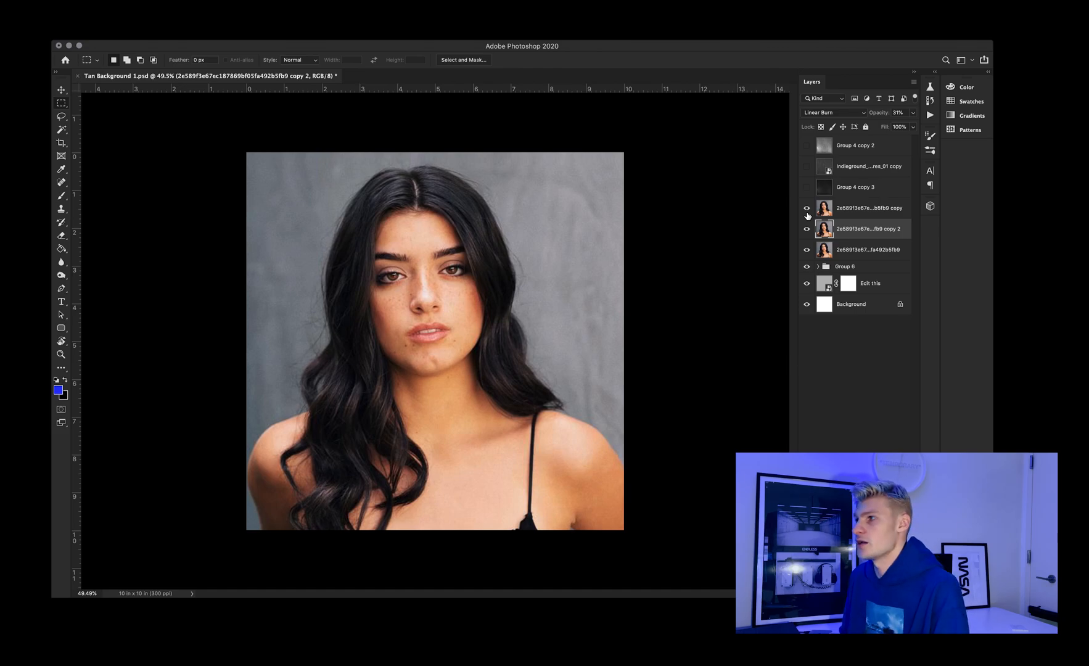
pyautogui.click(806, 210)
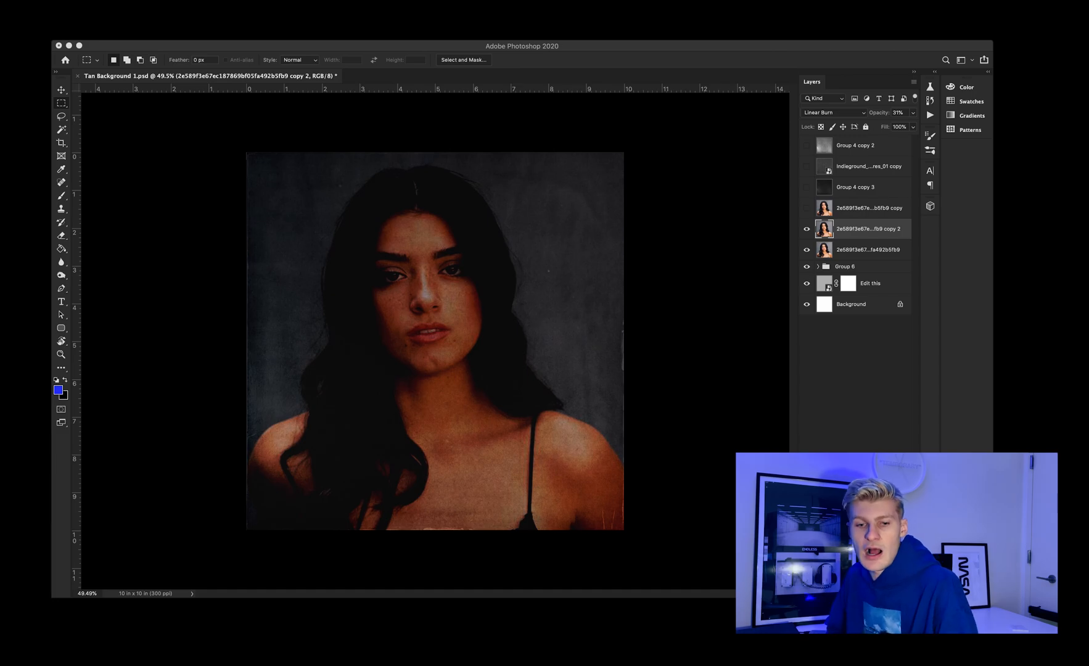
# Place the drops_n_tears water-droplet photo above the portrait duplicate and enlarge it proportionally to 30.03% so it covers the canvas
pyautogui.moveTo(246, 274); pyautogui.dragTo(485, 291)
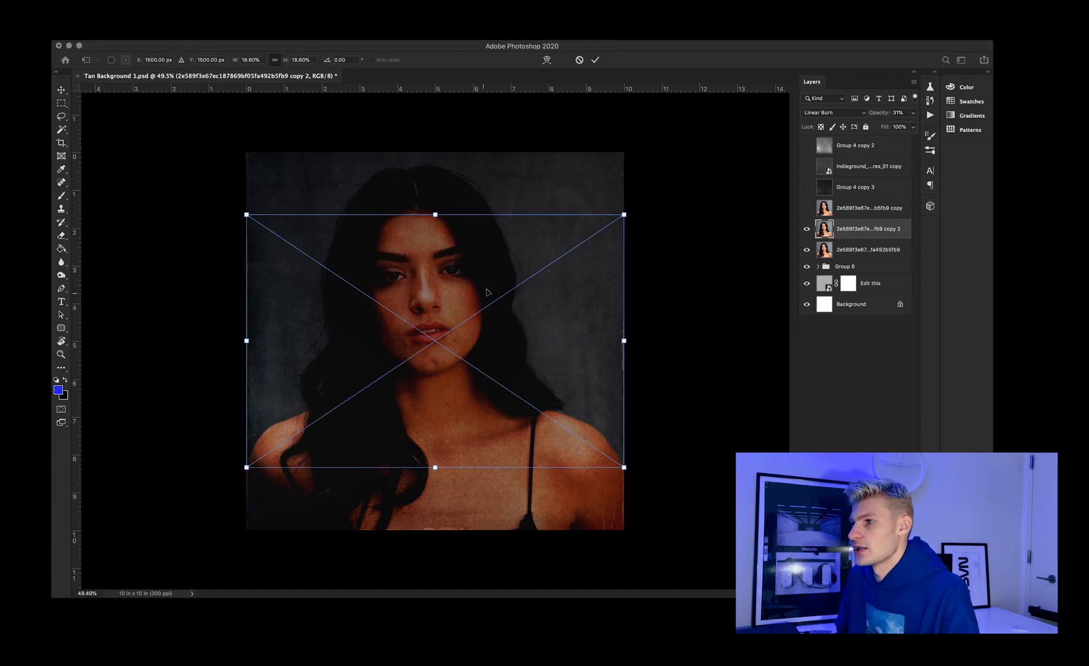
pyautogui.moveTo(619, 221); pyautogui.dragTo(740, 135)
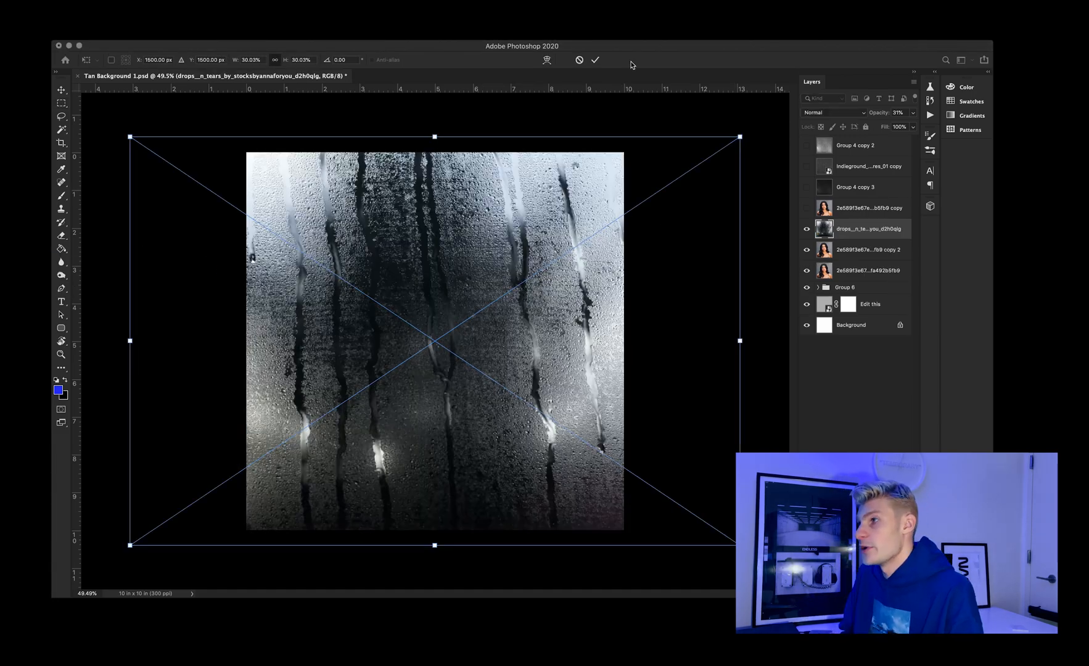
pyautogui.click(596, 60)
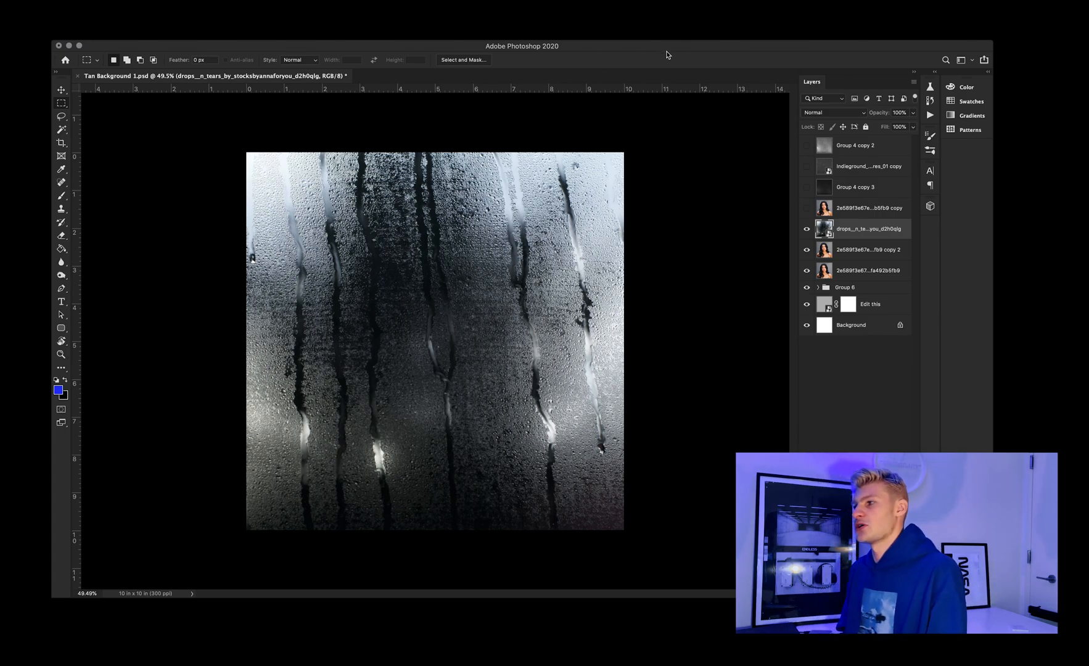
# Set the water-droplet layer's blend mode to Lighter Color and its opacity to 54%
pyautogui.click(807, 114)
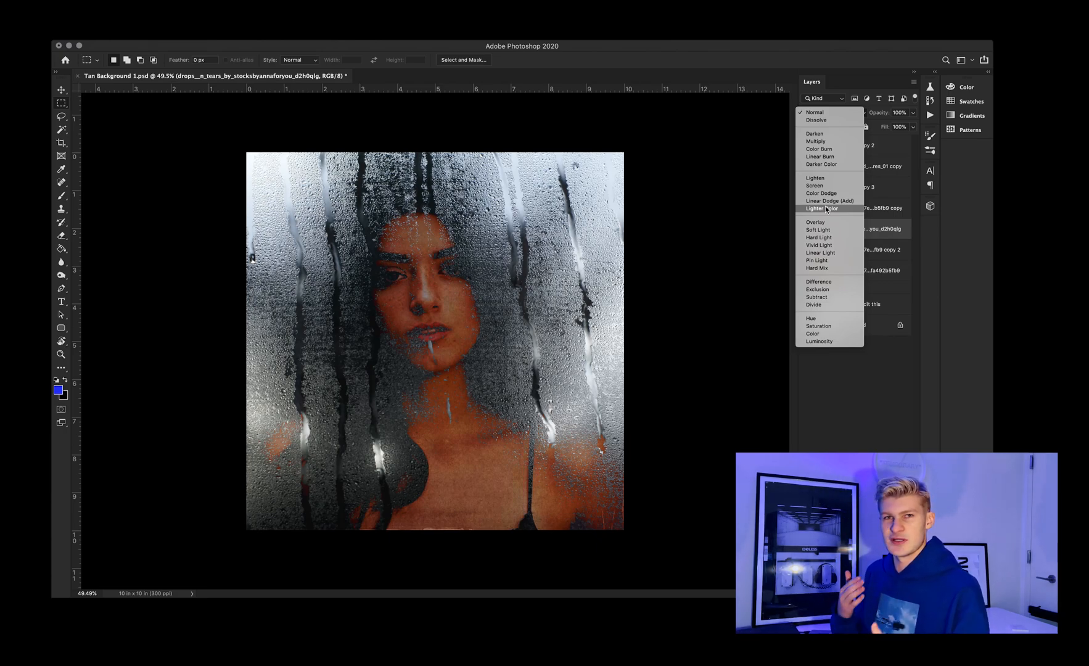
pyautogui.click(827, 209)
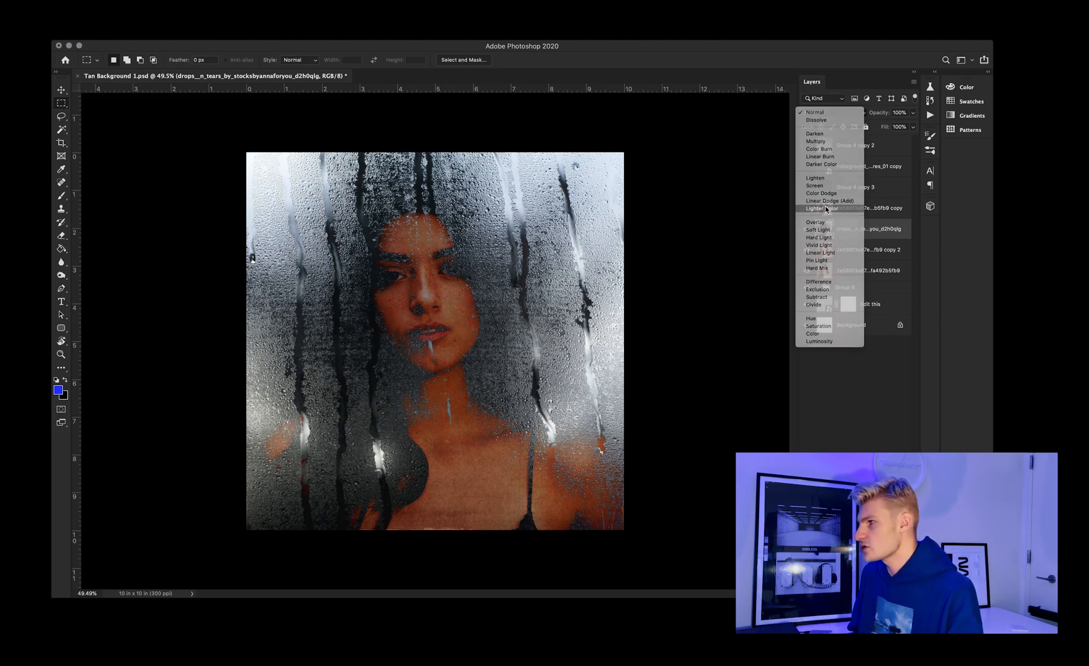
pyautogui.click(913, 112)
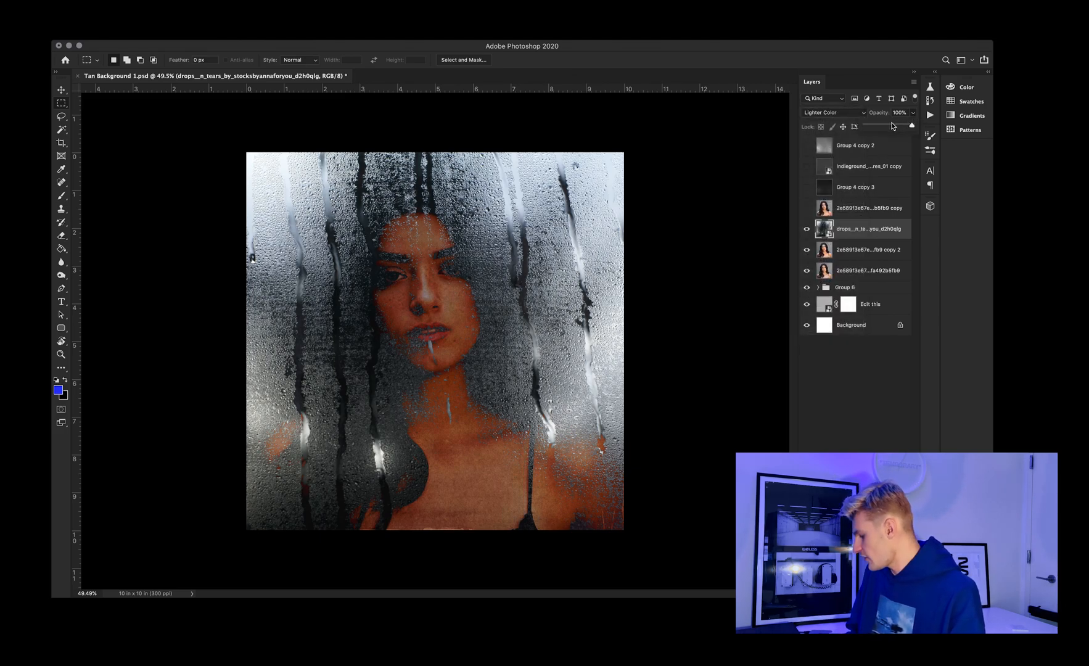
pyautogui.click(892, 126)
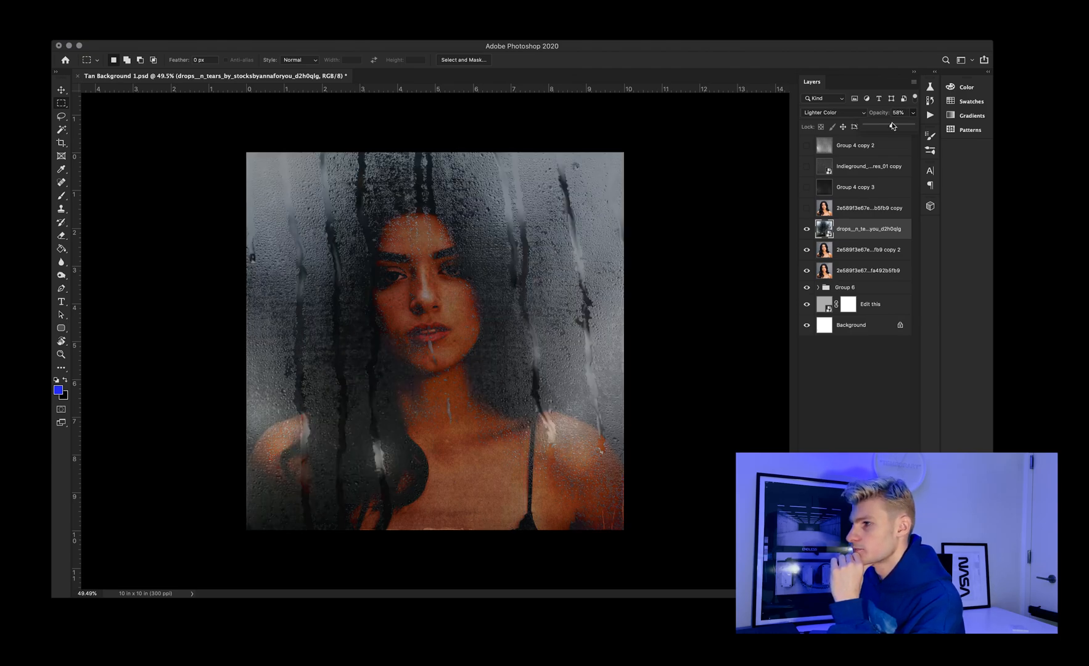
pyautogui.moveTo(893, 126); pyautogui.dragTo(889, 126)
pyautogui.click(823, 216)
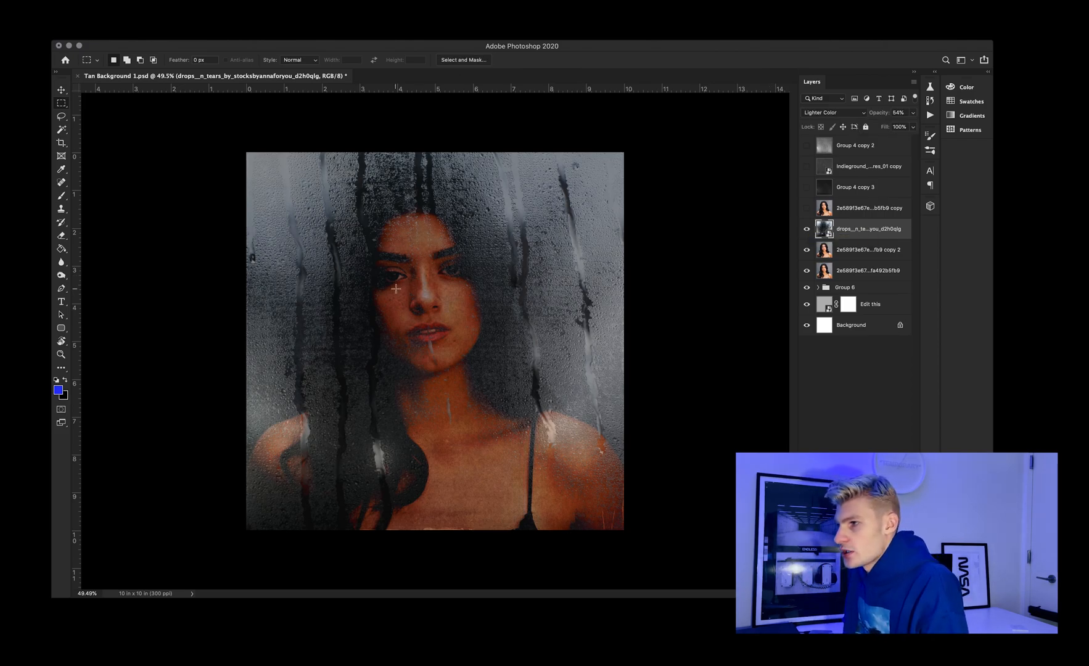
# Try shifting the droplet texture upward with the Move tool, undo that move, and nudge the texture only slightly
pyautogui.click(61, 91)
pyautogui.moveTo(503, 319); pyautogui.dragTo(493, 263)
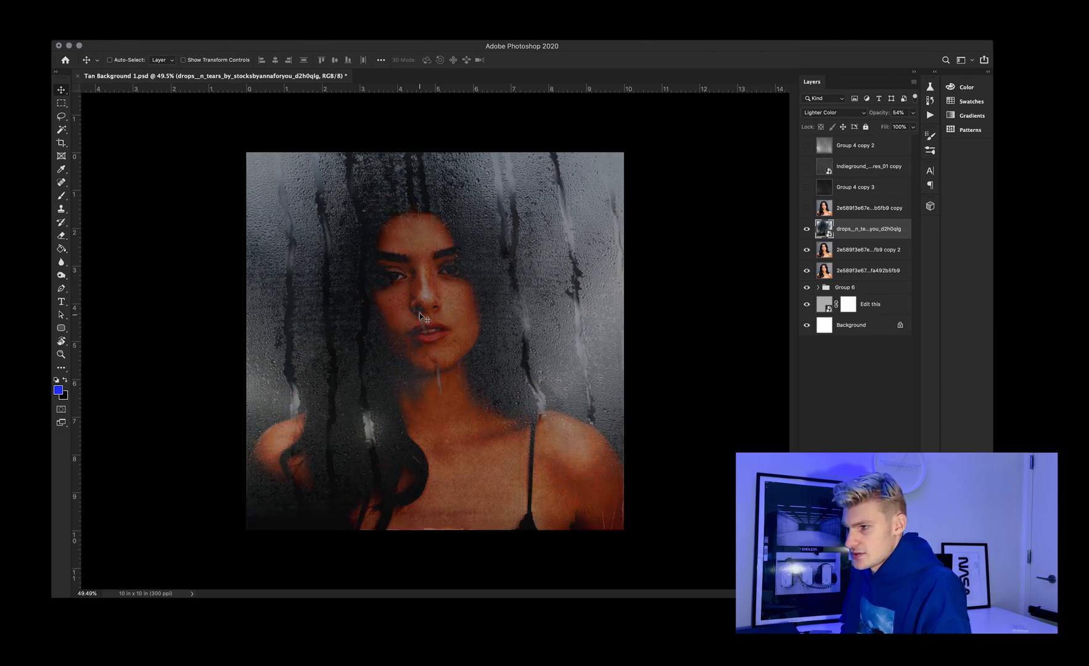
pyautogui.hotkey('ctrl', 'z')
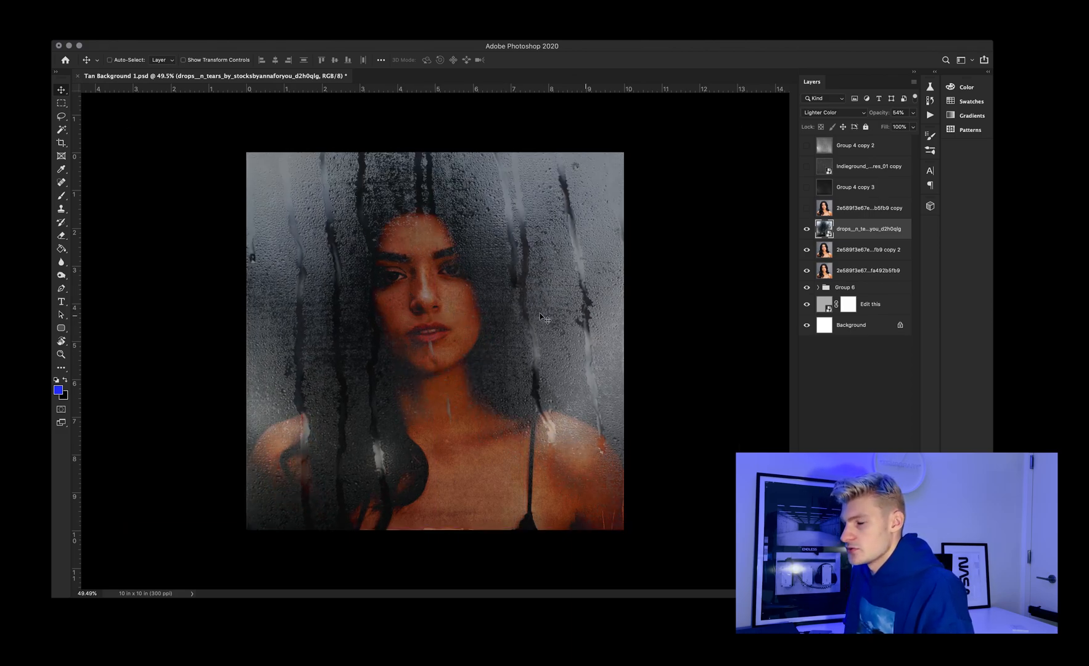
pyautogui.moveTo(500, 313); pyautogui.dragTo(502, 313)
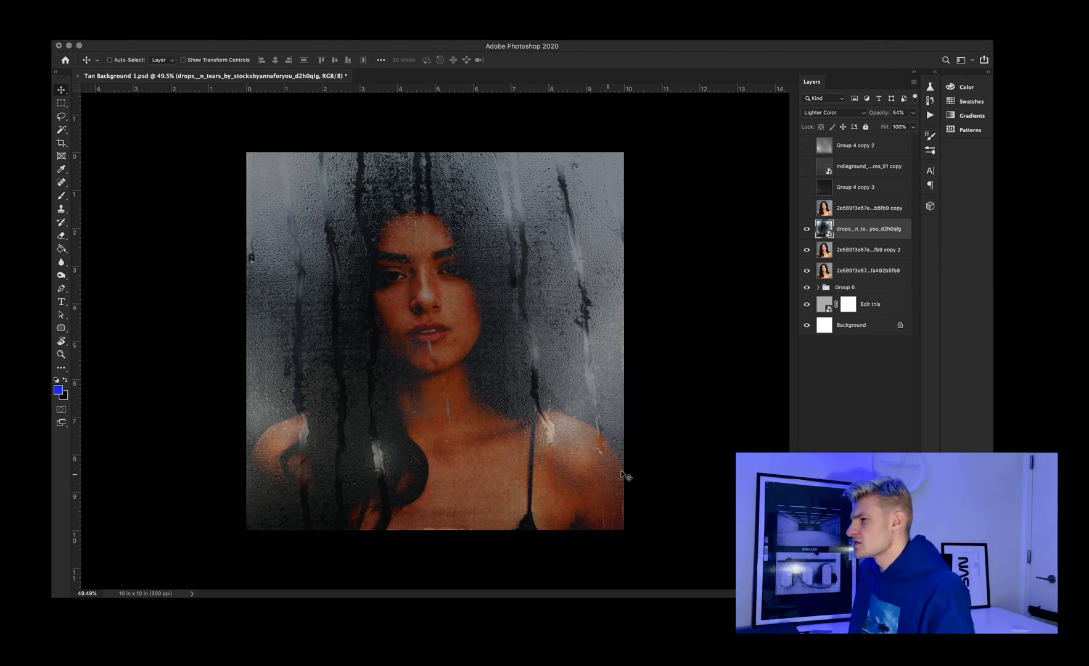
# Compare the droplet-textured portrait with the untreated photo by toggling the hidden portrait copy above it, leaving the copy hidden
pyautogui.click(806, 209)
pyautogui.click(807, 209)
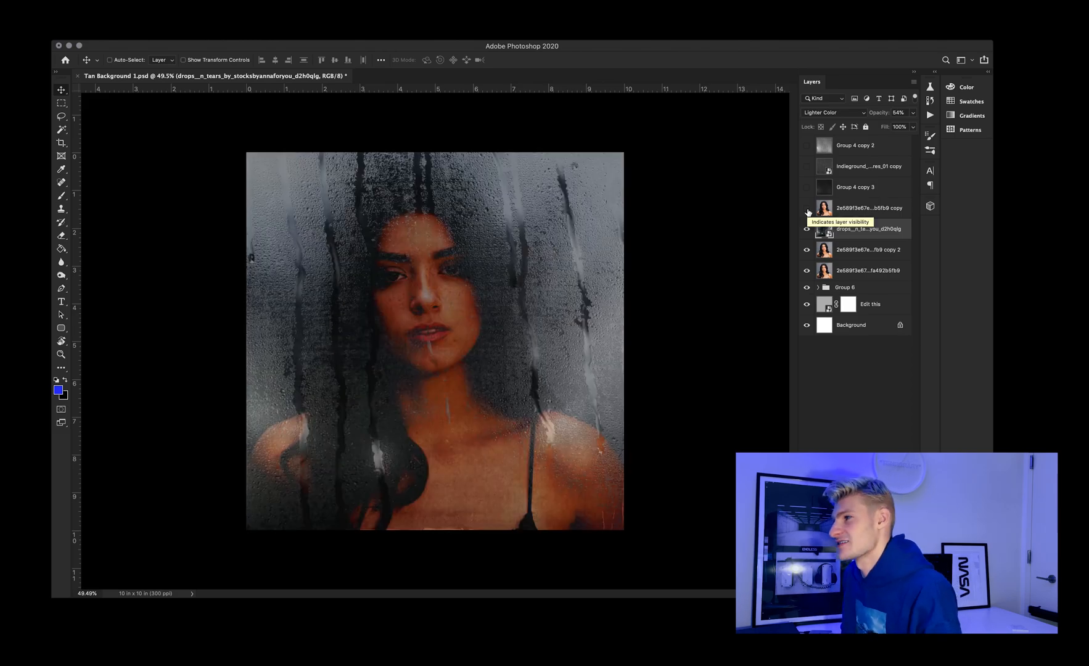
pyautogui.click(807, 209)
pyautogui.click(807, 209)
# Add a Gradient Map adjustment layer above the hidden portrait copy and reverse its gradient
pyautogui.click(860, 208)
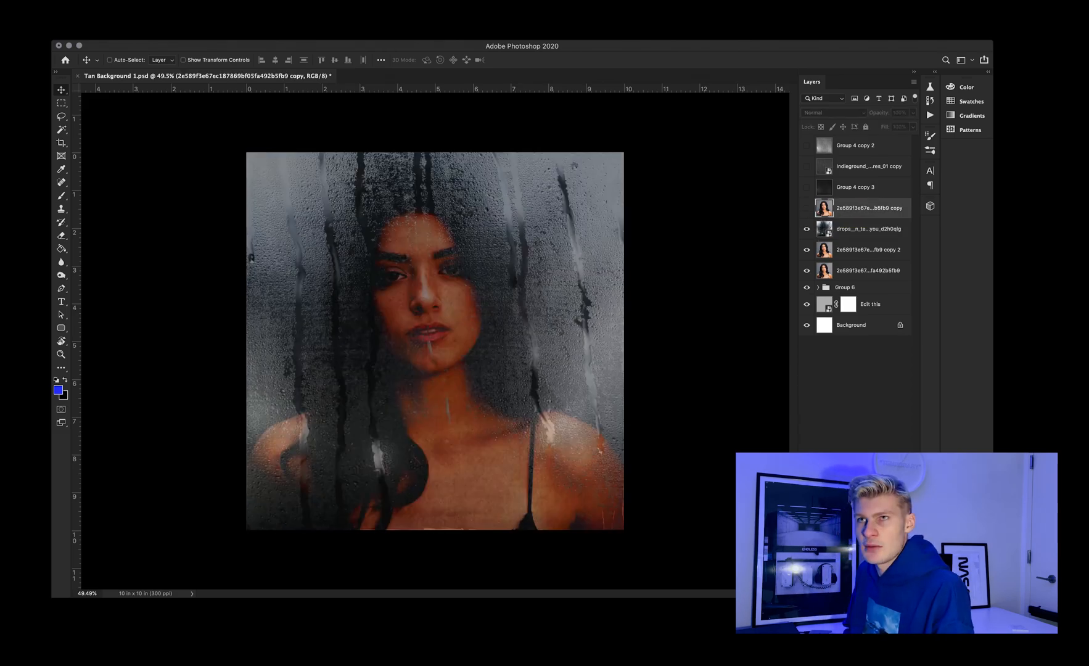
pyautogui.click(38, 21)
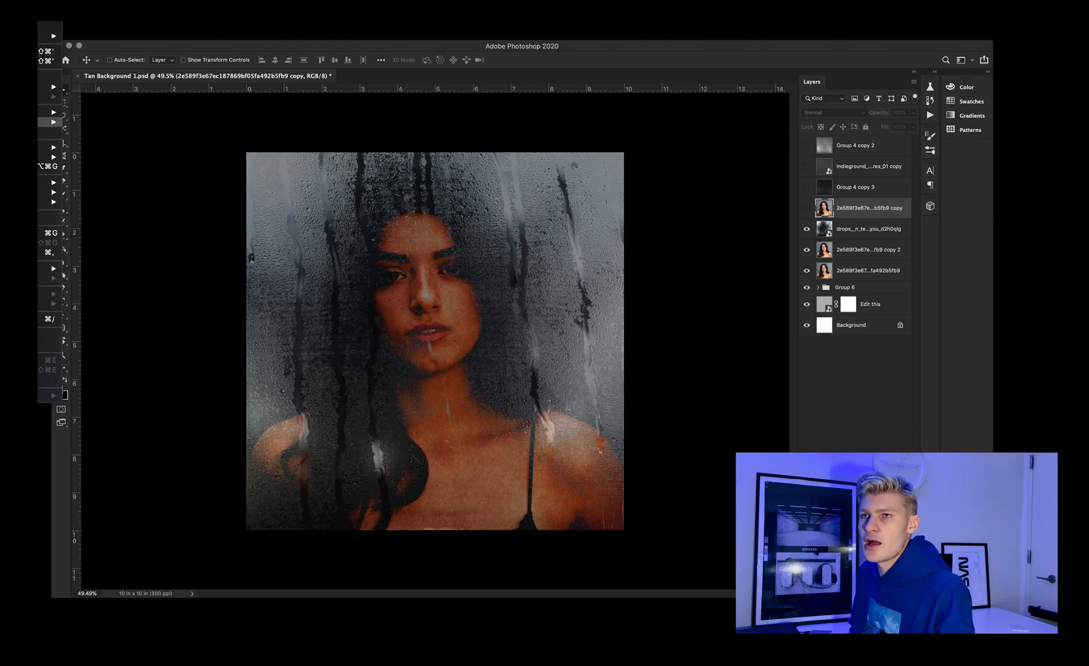
pyautogui.moveTo(50, 122)
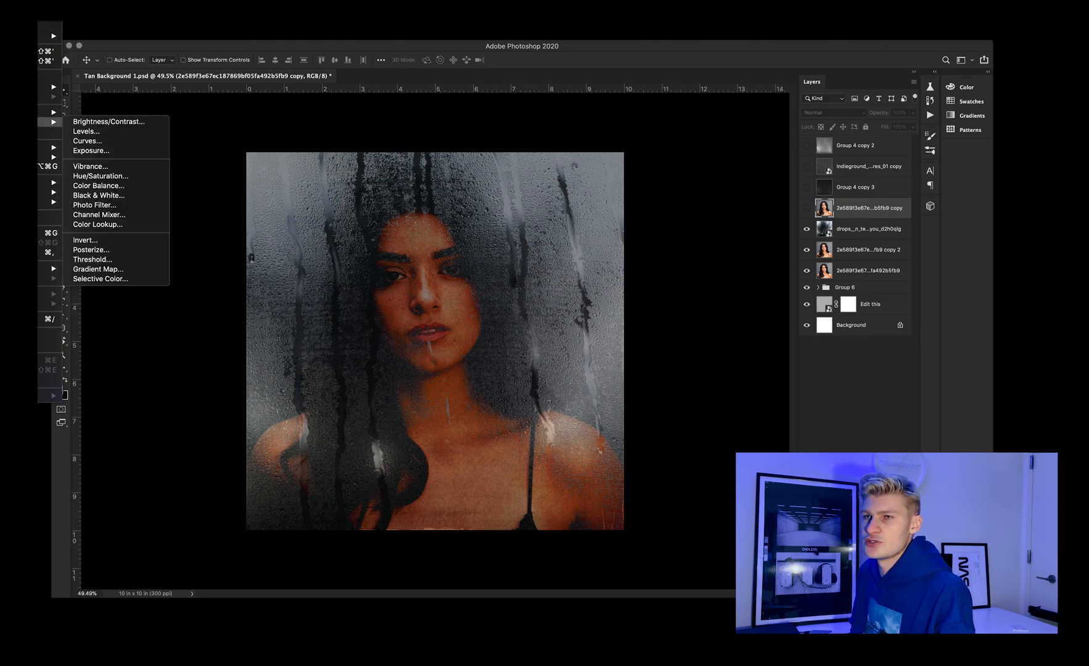
pyautogui.click(111, 269)
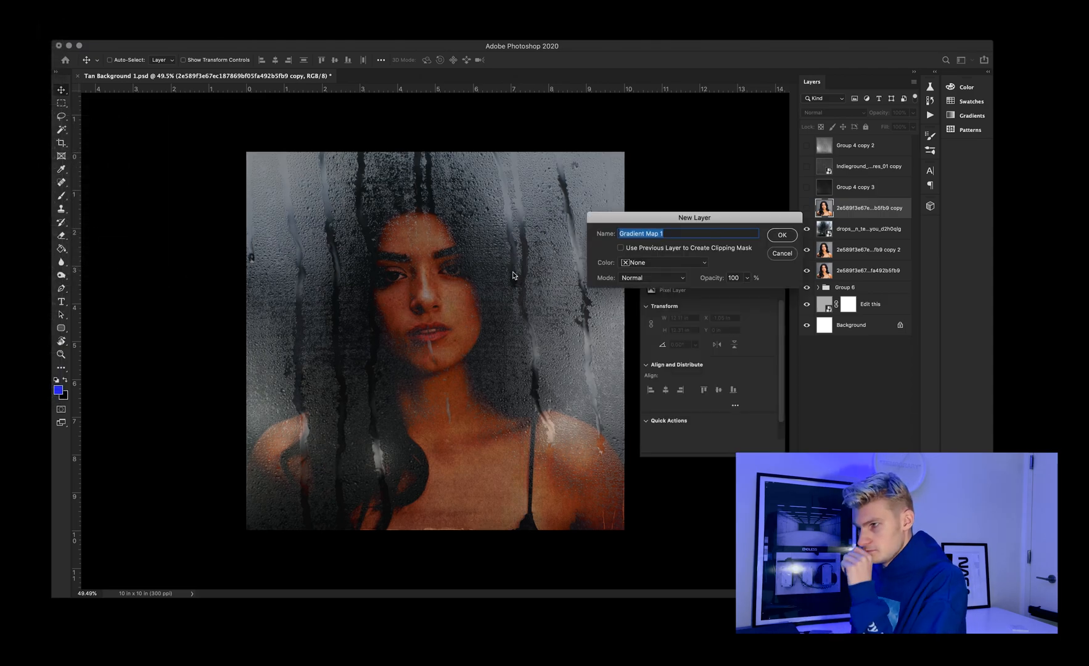
pyautogui.click(781, 234)
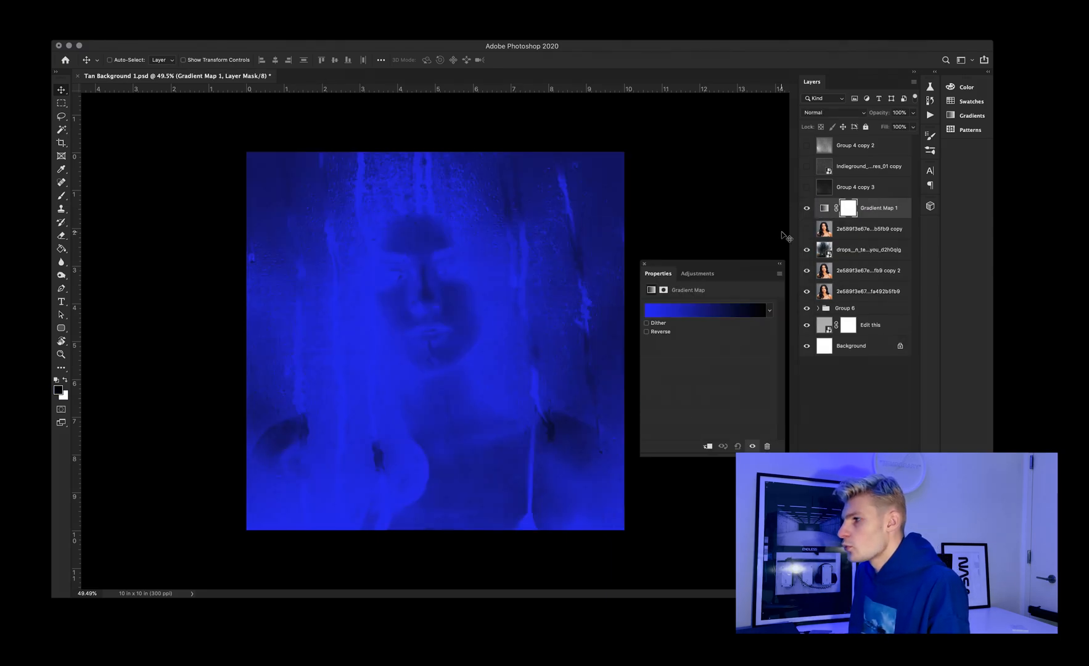
pyautogui.click(646, 332)
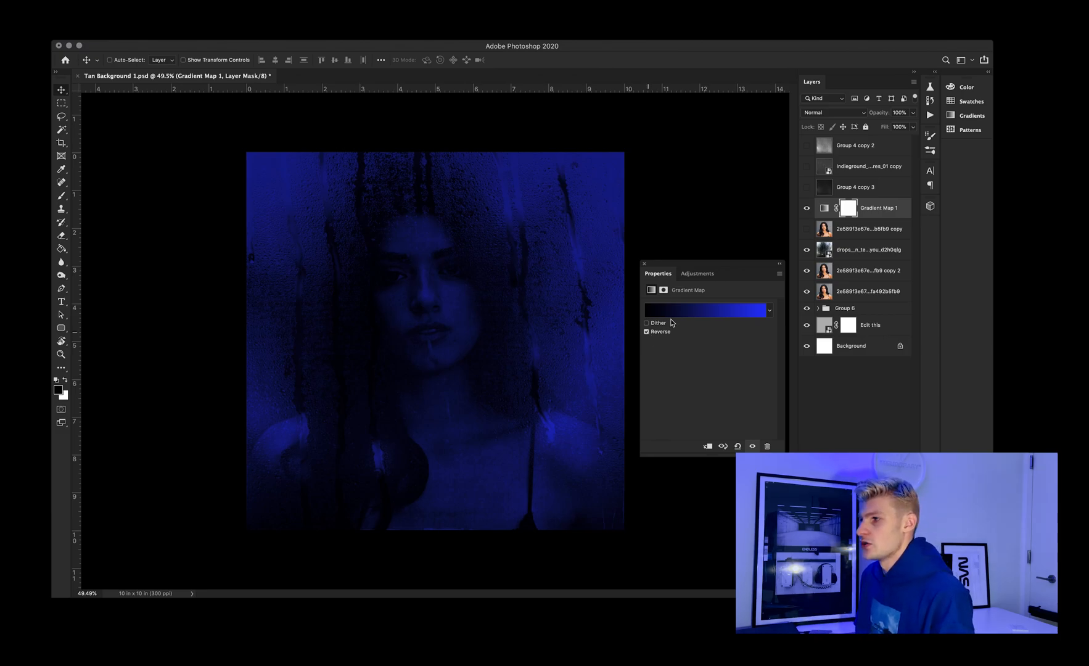
# Edit the gradient map's gradient and recolor its blue stop to pinkish red
pyautogui.click(697, 309)
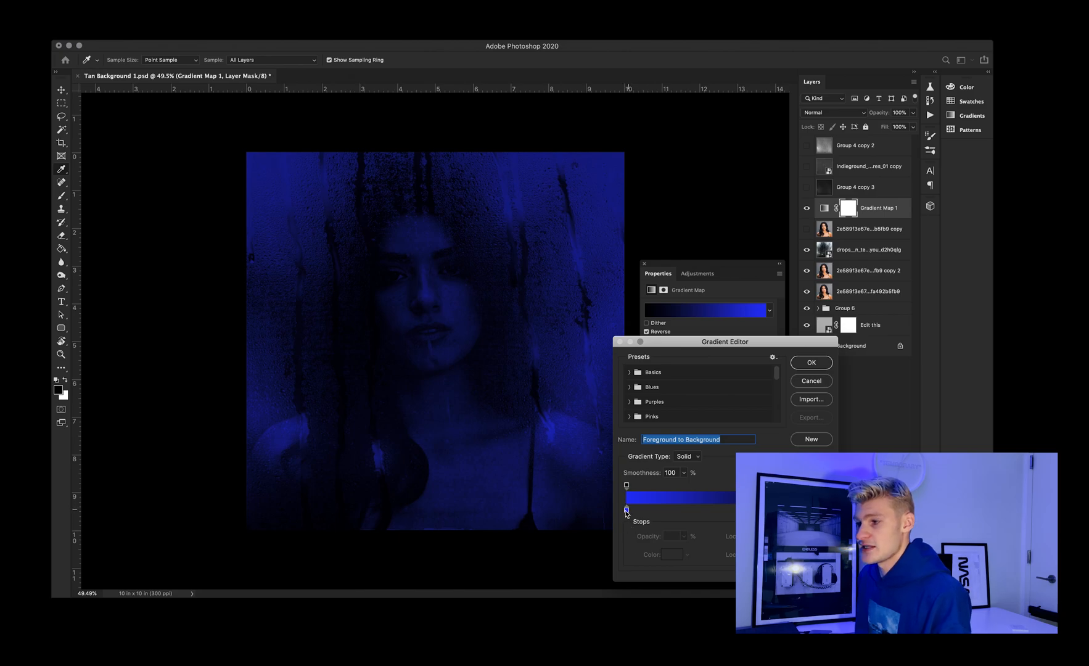
pyautogui.doubleClick(626, 511)
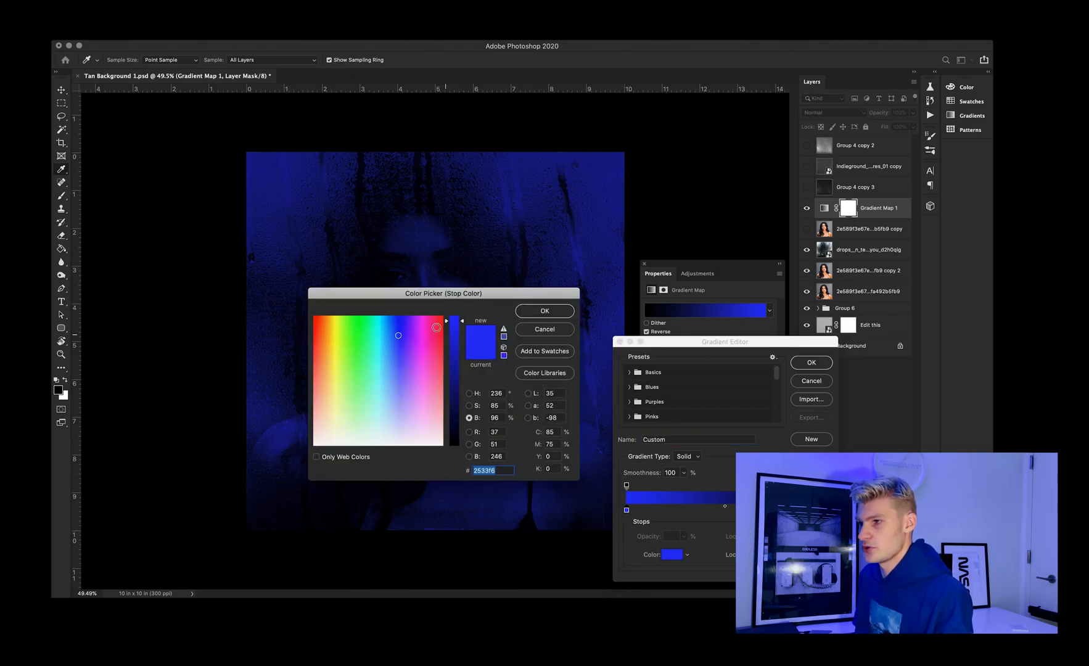
pyautogui.click(435, 321)
pyautogui.click(520, 308)
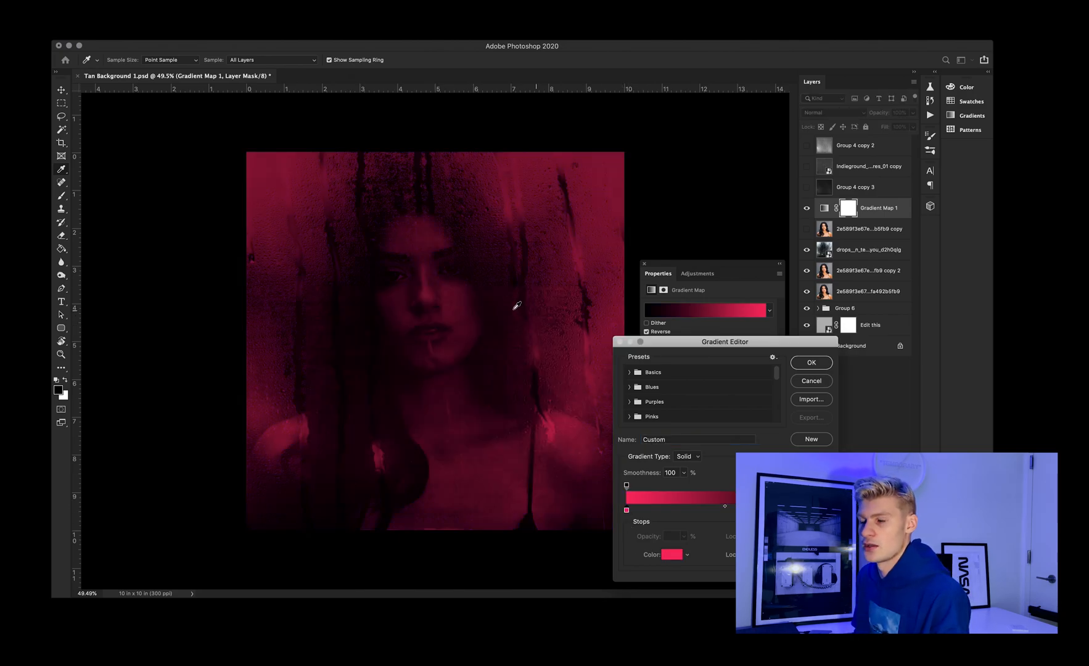
# Recolor the gradient's black stop to a very dark green at 17% brightness, trying dark blue and olive shades first
pyautogui.click(672, 554)
pyautogui.click(454, 423)
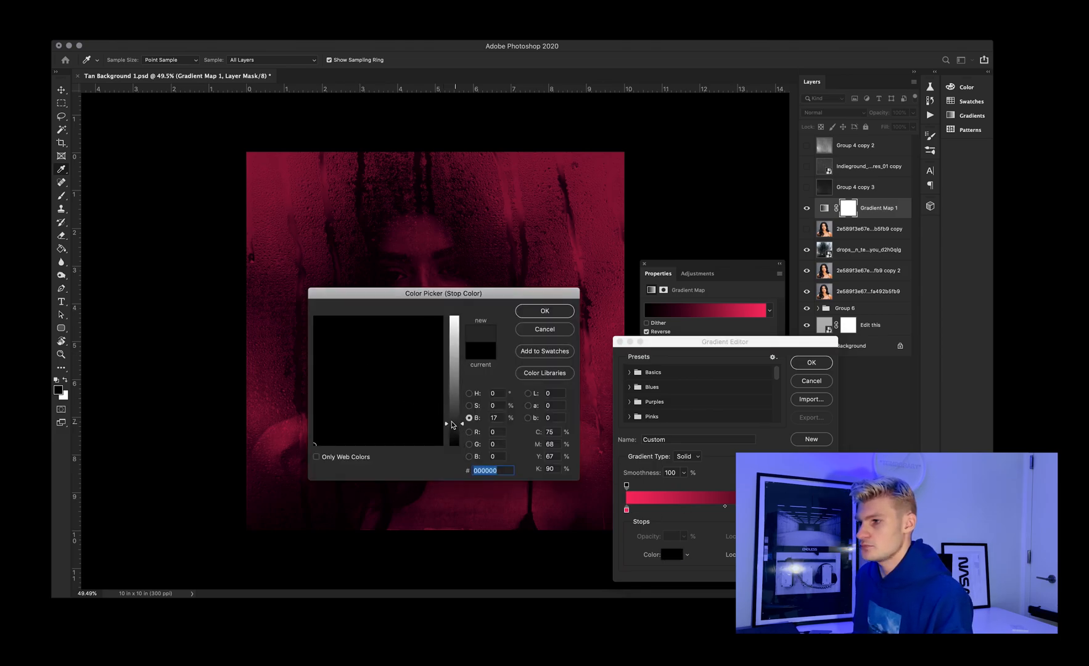
pyautogui.moveTo(404, 388); pyautogui.dragTo(399, 358)
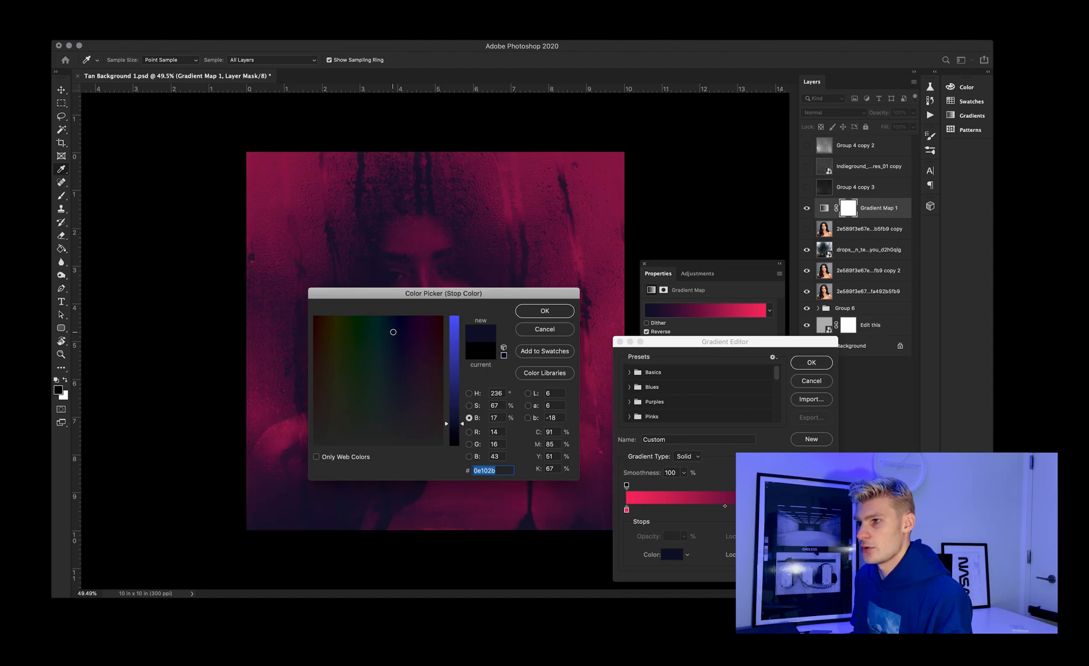
pyautogui.click(343, 364)
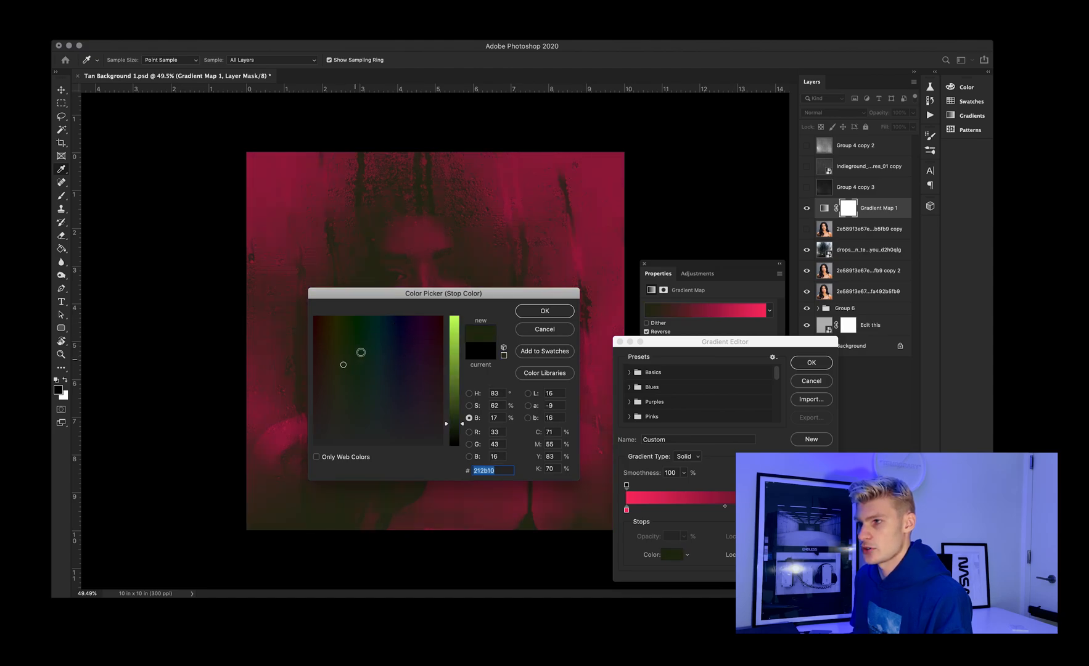
pyautogui.click(528, 311)
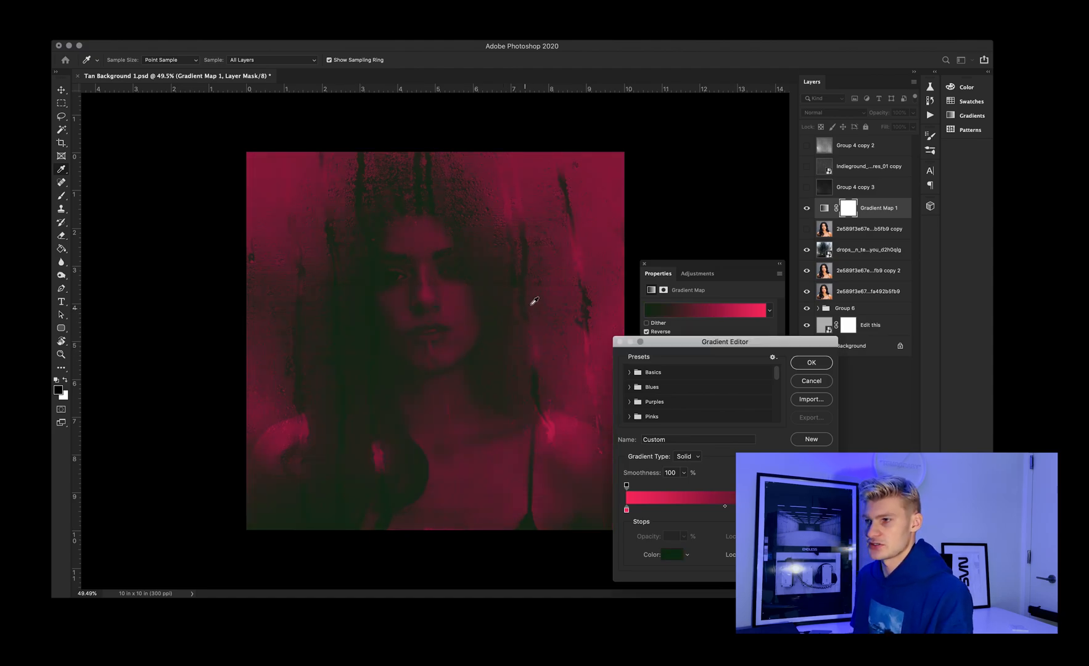
# Try several custom gradient presets and apply the one running from dark navy through pale blue to tan
pyautogui.scroll(-10, 702, 395)
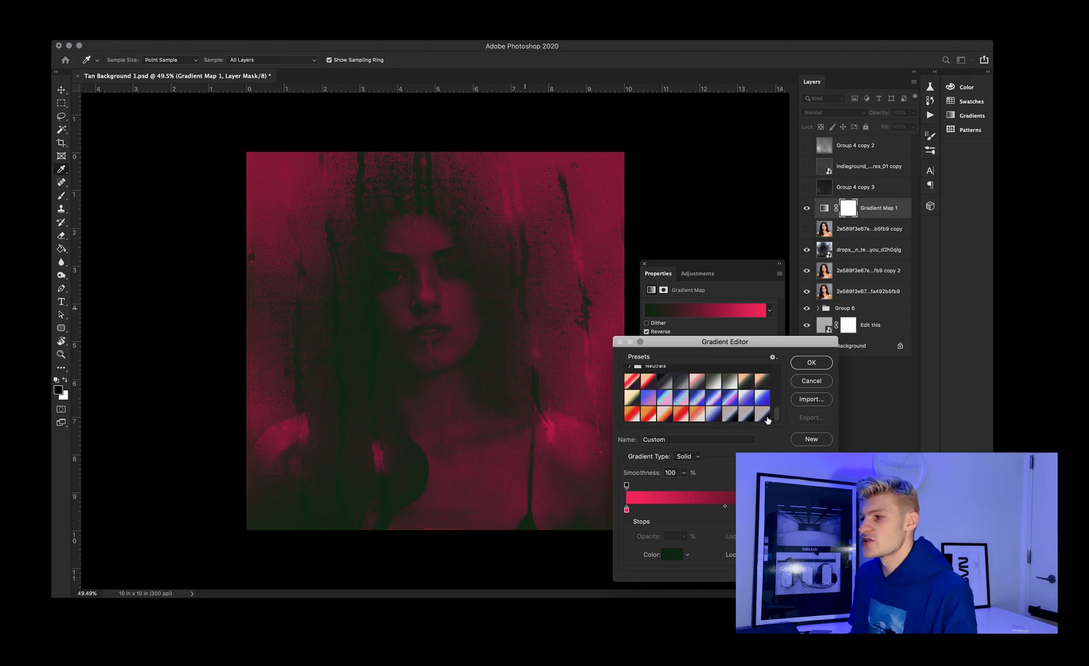
pyautogui.click(713, 414)
pyautogui.click(695, 418)
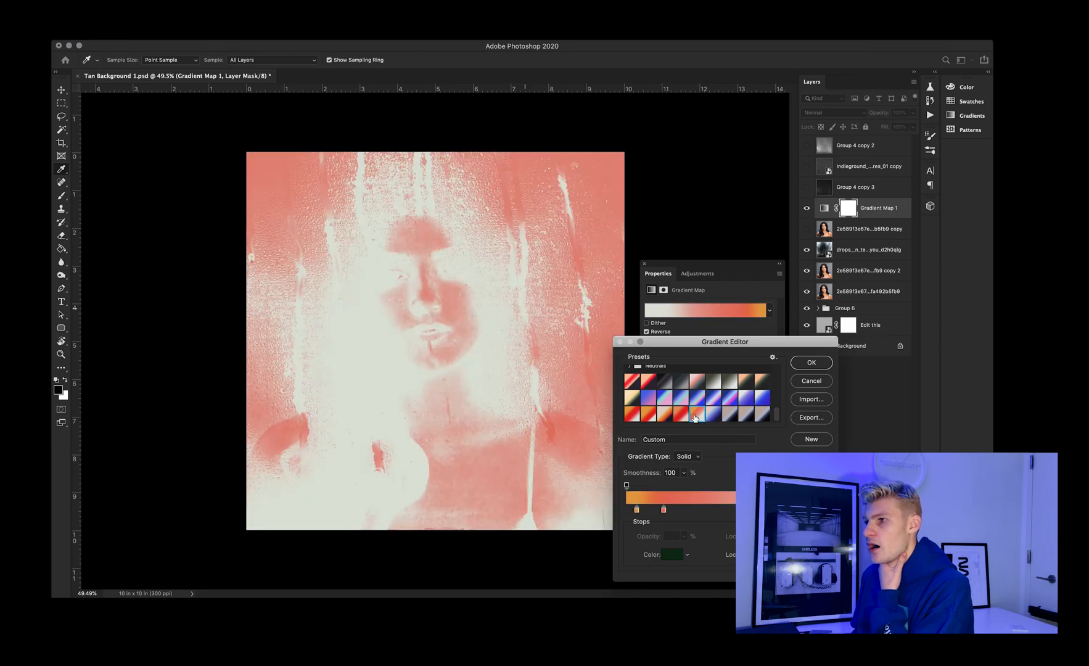
pyautogui.click(666, 415)
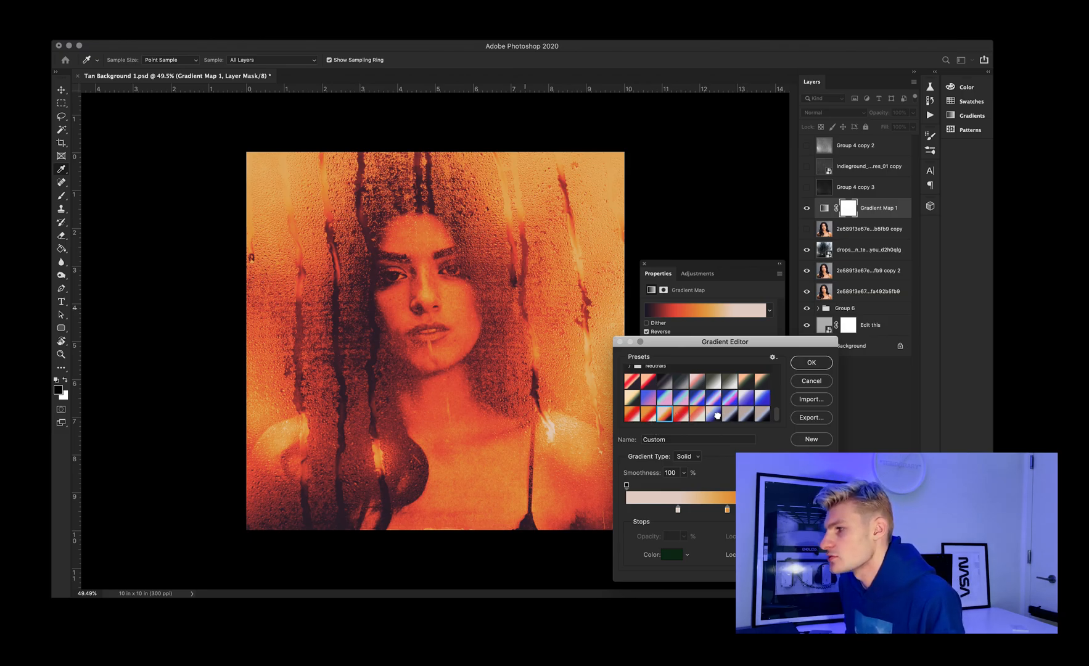
pyautogui.click(715, 414)
pyautogui.click(724, 413)
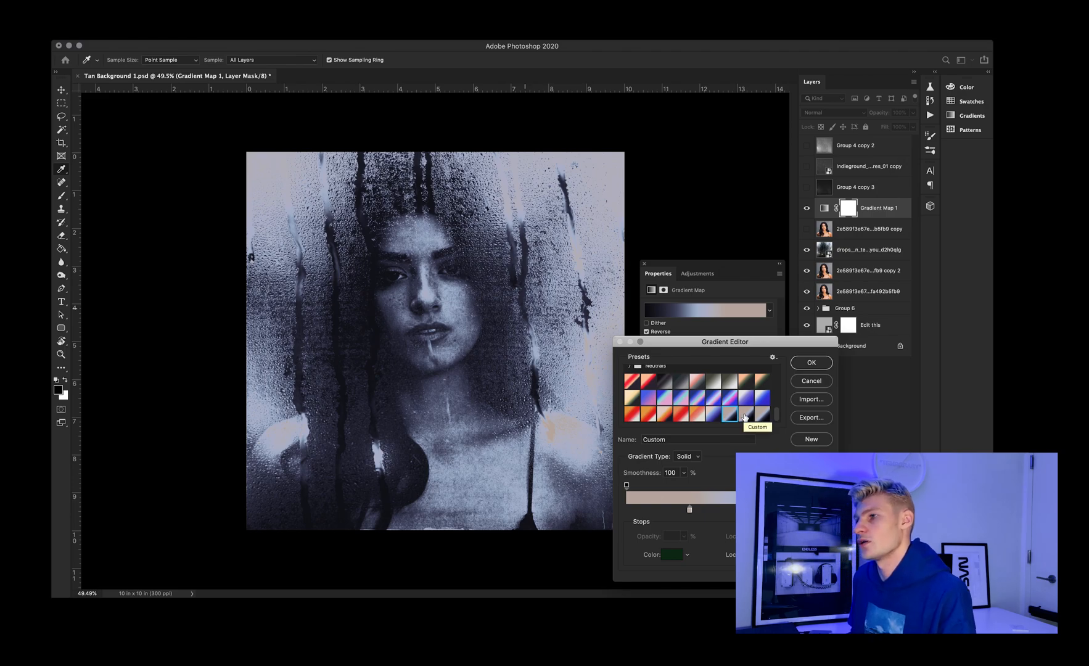
pyautogui.click(745, 417)
pyautogui.click(762, 418)
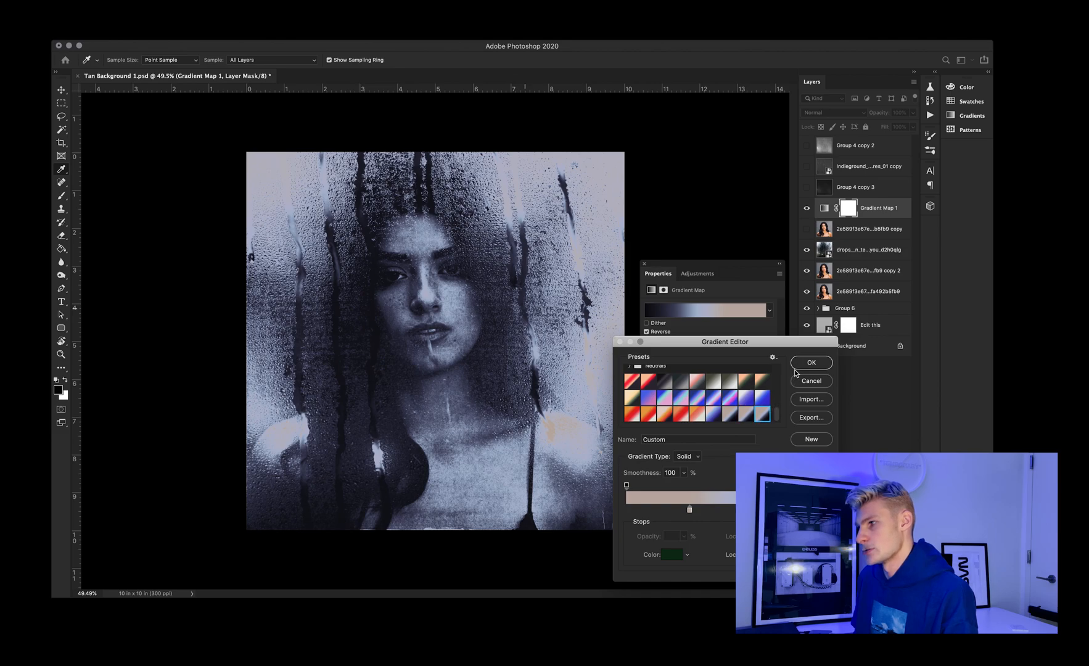
pyautogui.click(785, 510)
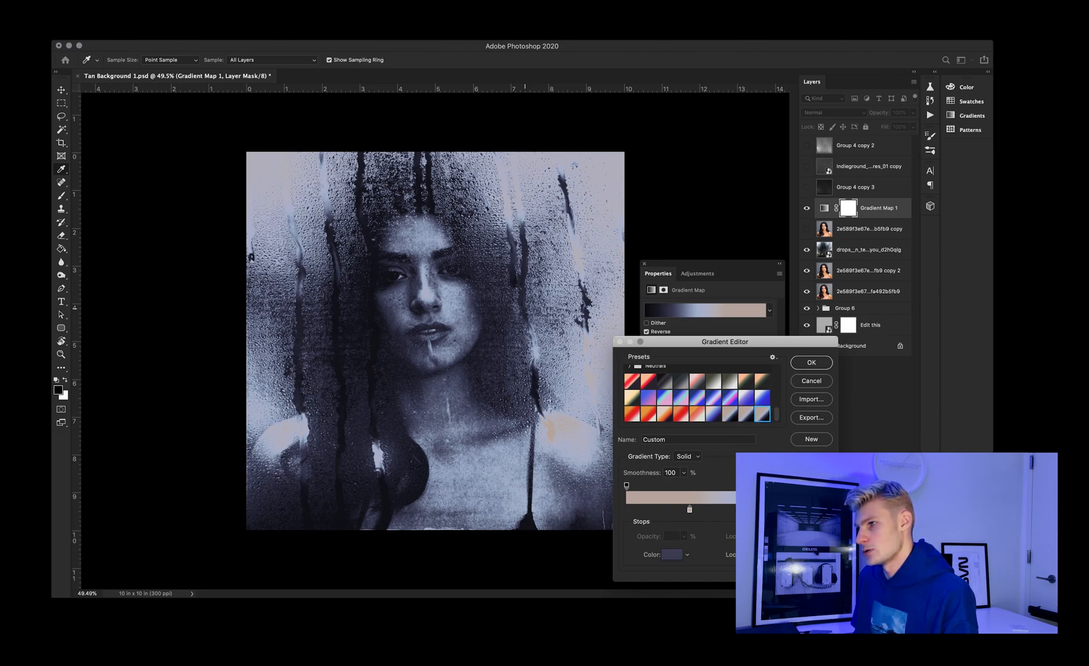
pyautogui.click(804, 363)
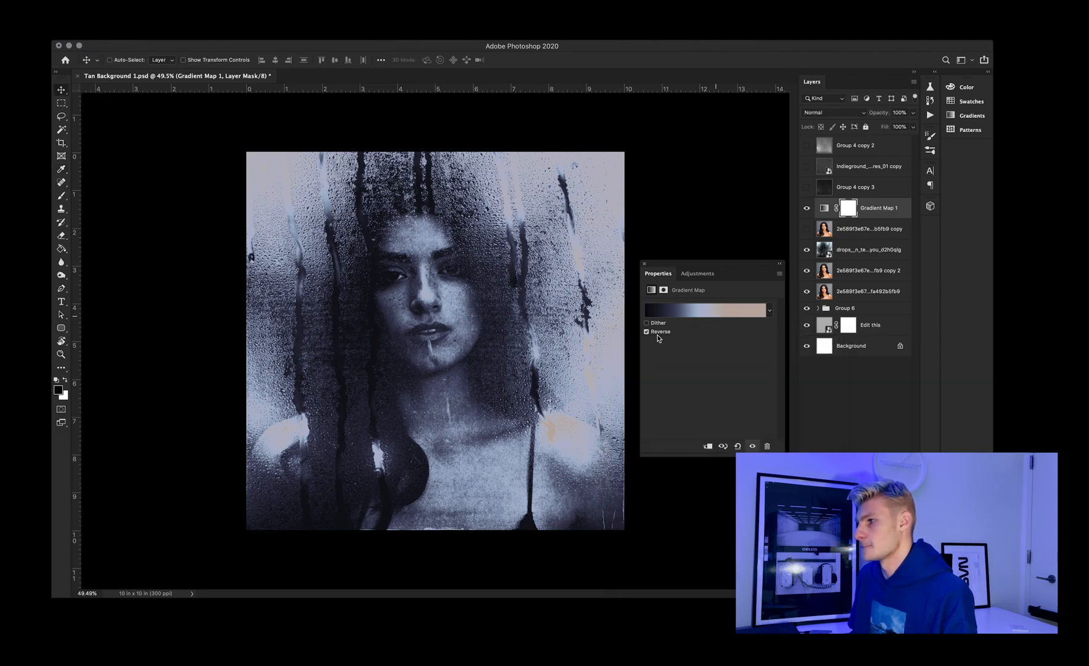
# Lower the gradient map layer's opacity to 34% and toggle its visibility to compare the effect, leaving it shown
pyautogui.click(913, 114)
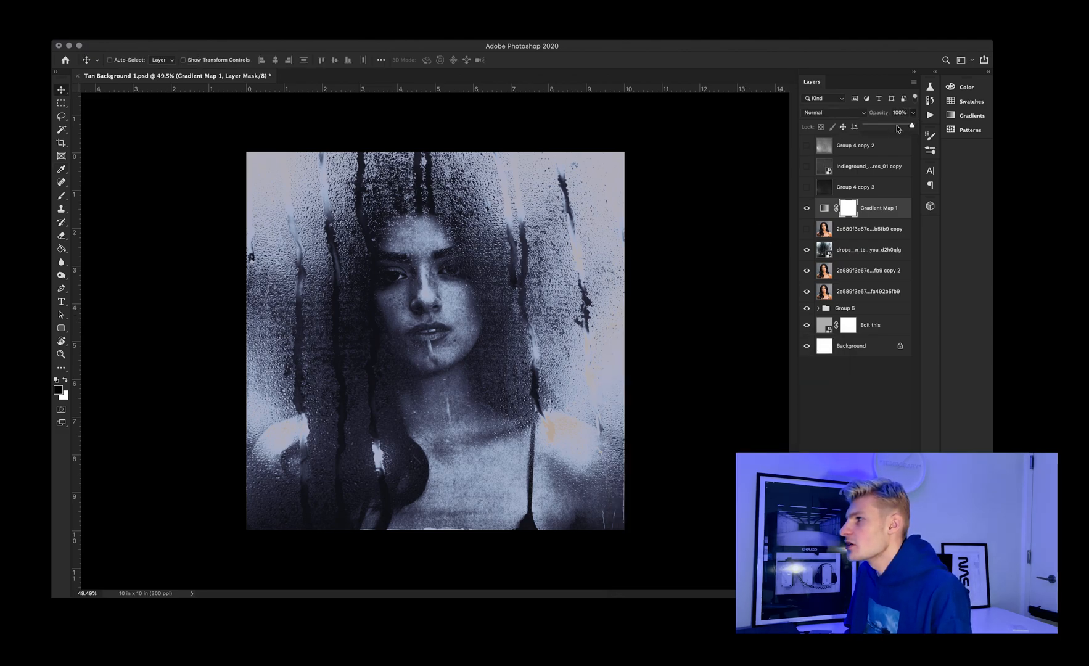
pyautogui.moveTo(889, 128); pyautogui.dragTo(882, 128)
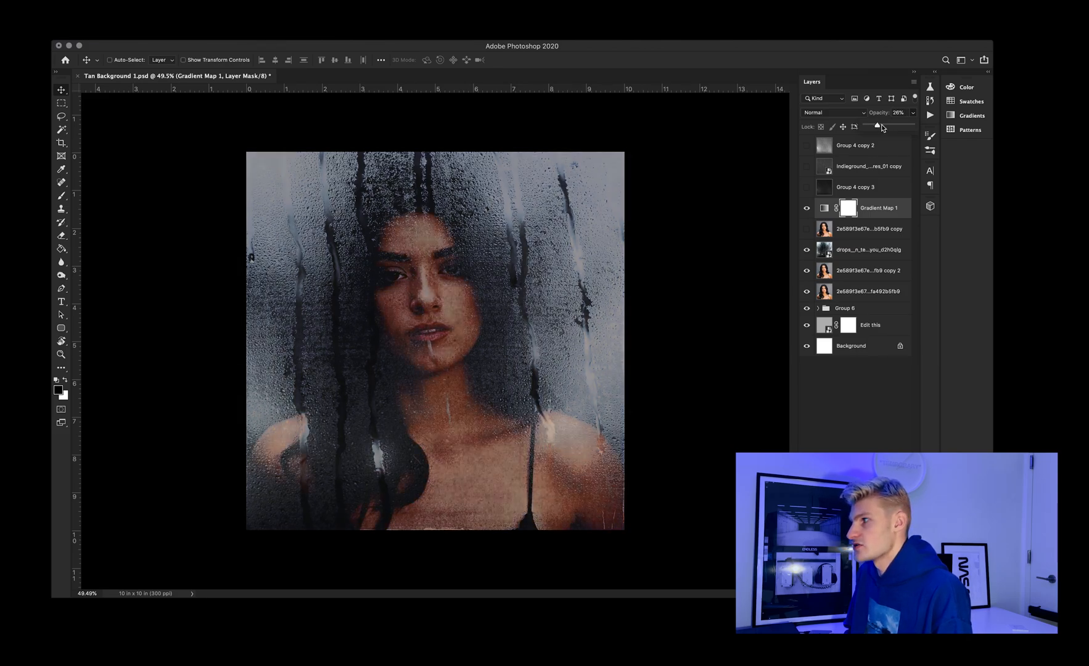
pyautogui.click(807, 209)
pyautogui.click(807, 209)
pyautogui.click(807, 209)
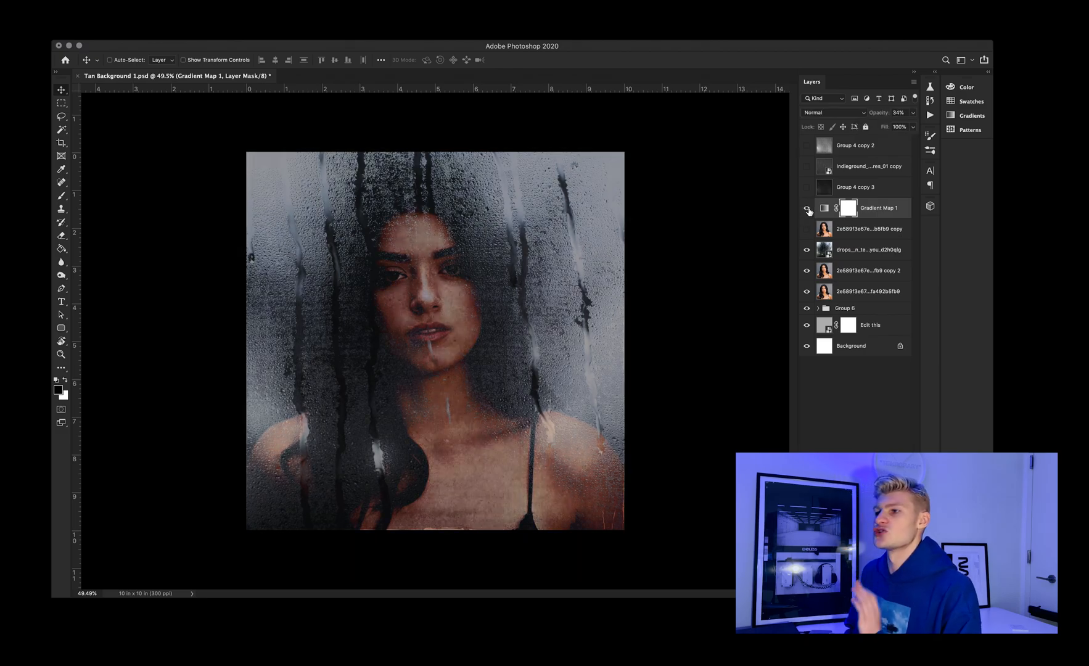
# Compare the cover with and without the gradient map and against the untouched portrait copy, leaving only the gradient map shown
pyautogui.click(807, 208)
pyautogui.click(807, 209)
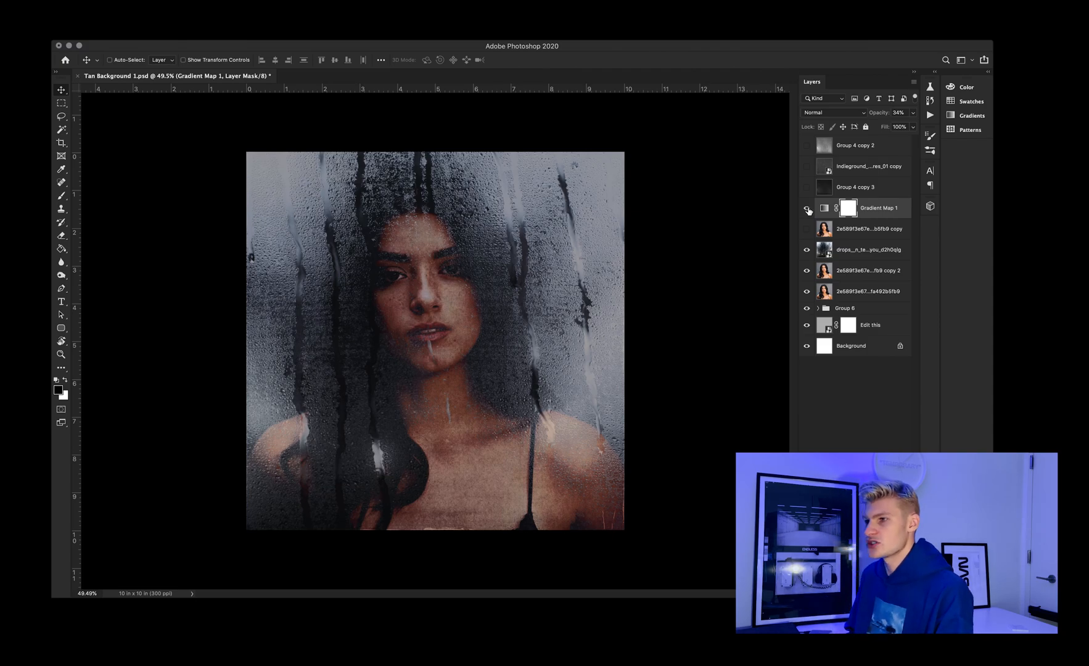
pyautogui.click(807, 208)
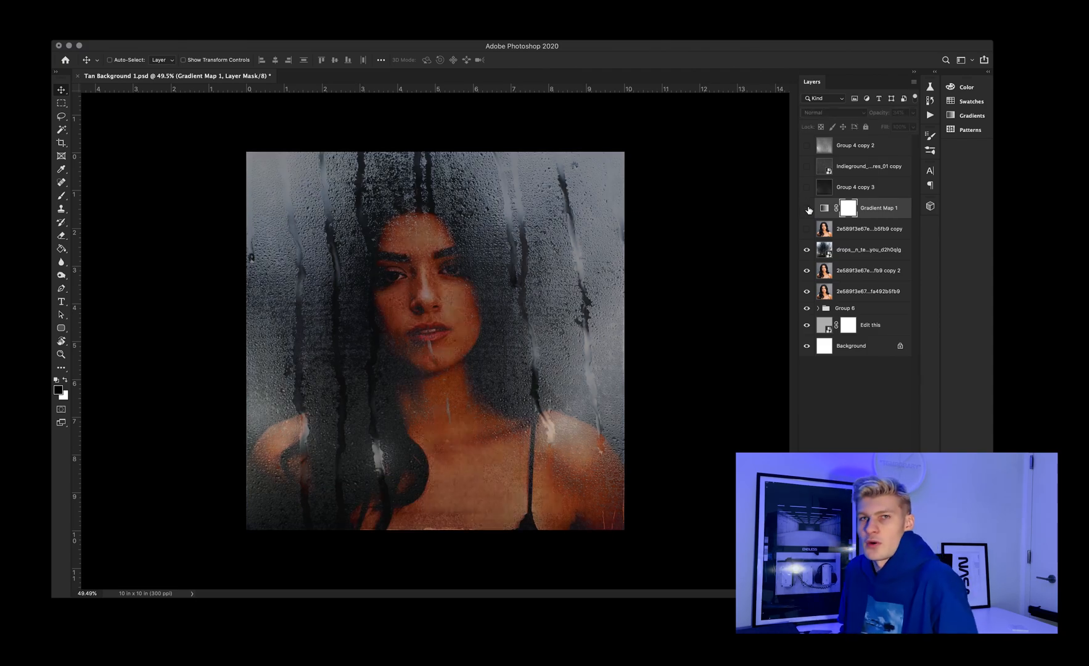
pyautogui.click(841, 272)
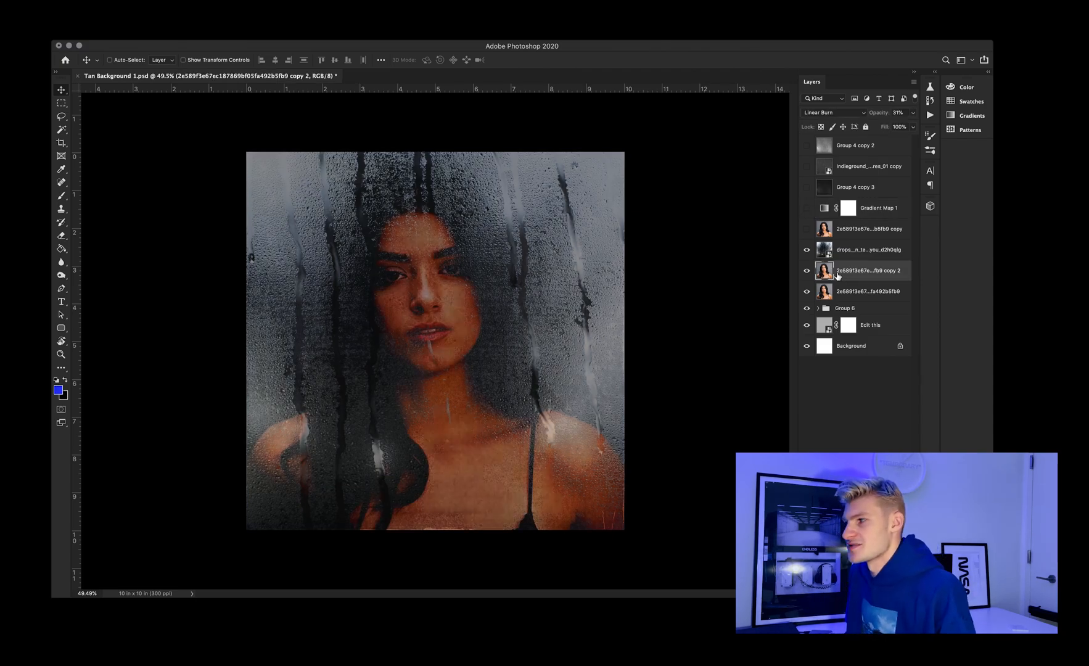
pyautogui.click(807, 231)
pyautogui.click(807, 230)
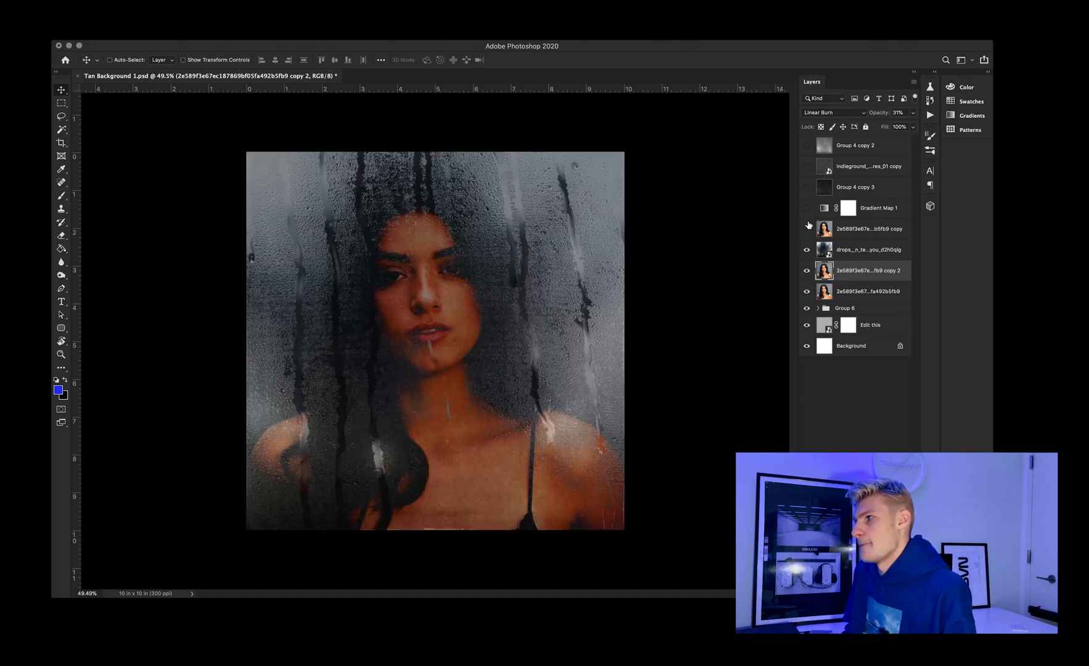
pyautogui.click(806, 229)
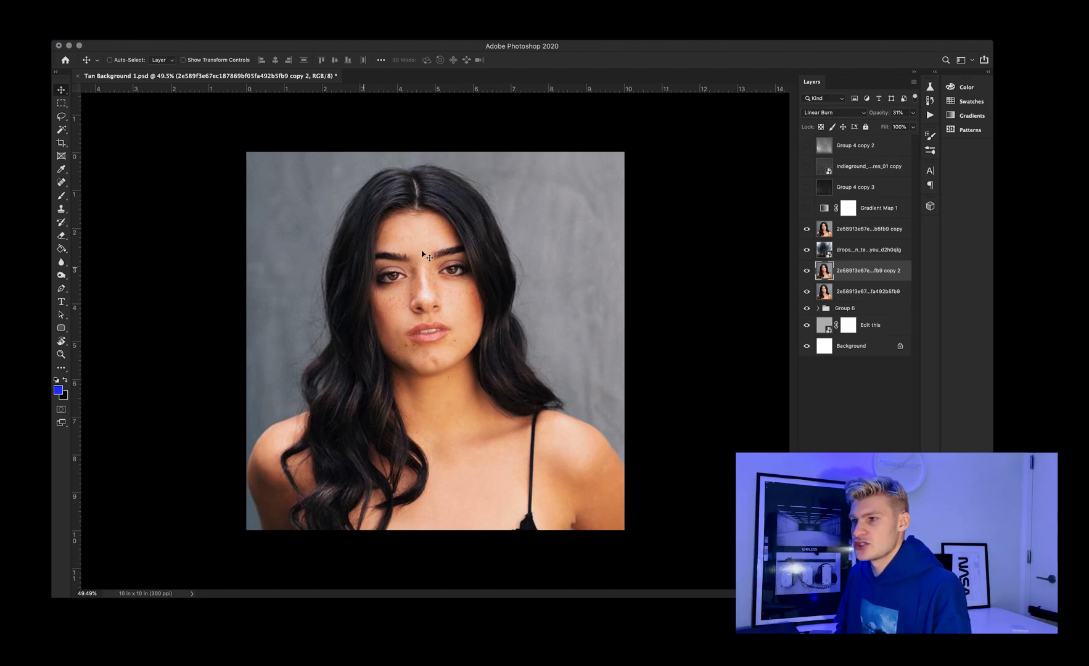
pyautogui.click(805, 227)
pyautogui.click(806, 208)
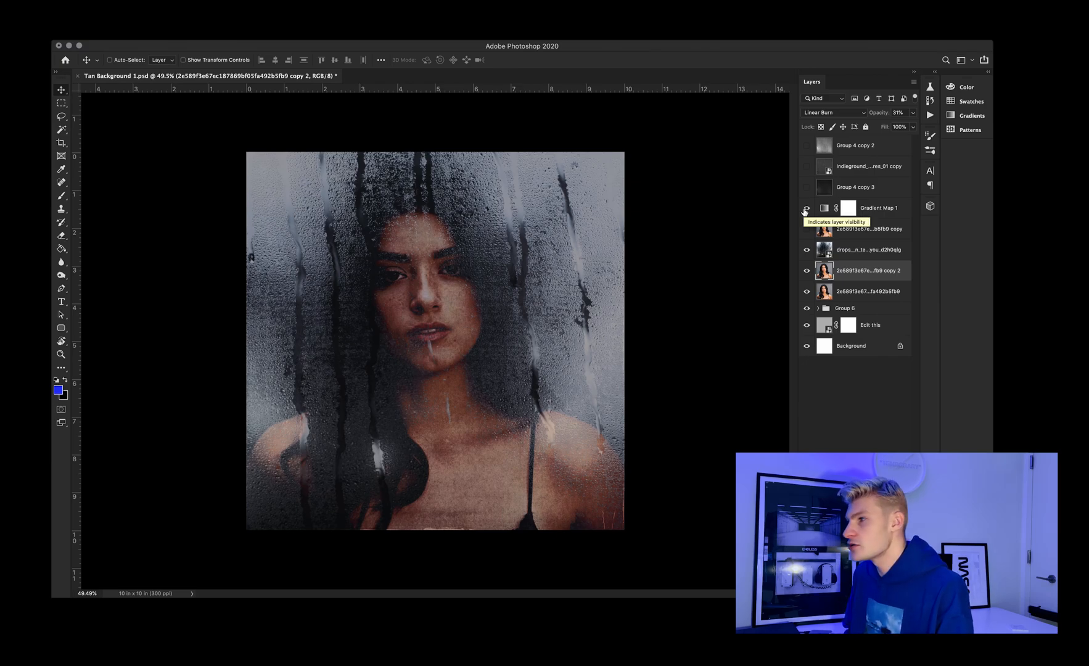
pyautogui.click(805, 210)
pyautogui.click(805, 209)
# Fine-tune the opacity of the gradient map layer
pyautogui.click(840, 207)
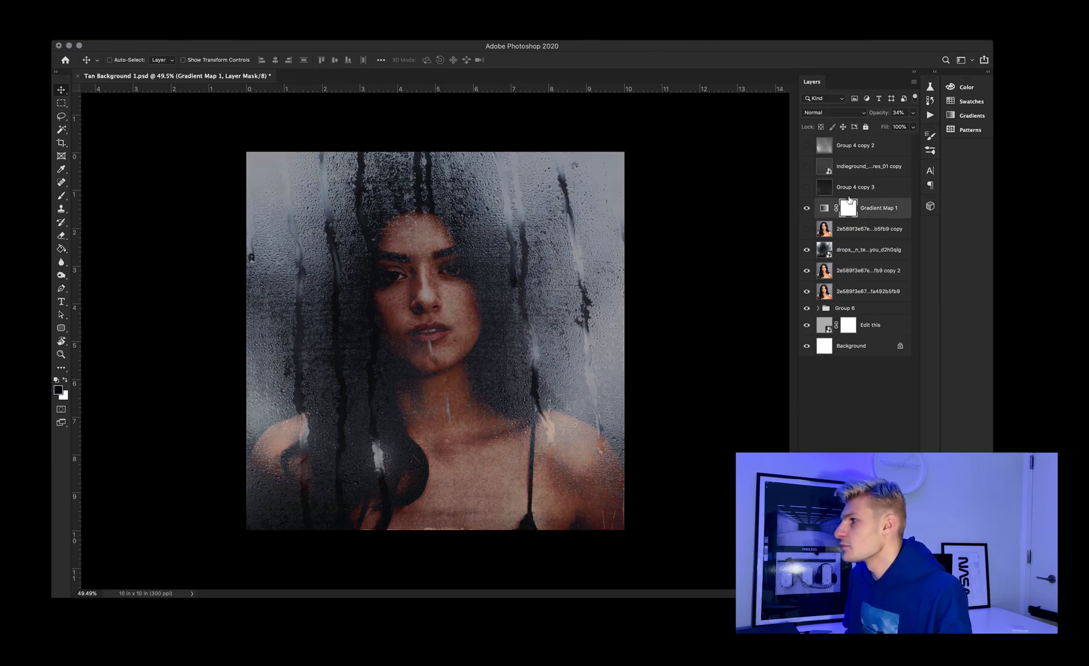
pyautogui.click(913, 113)
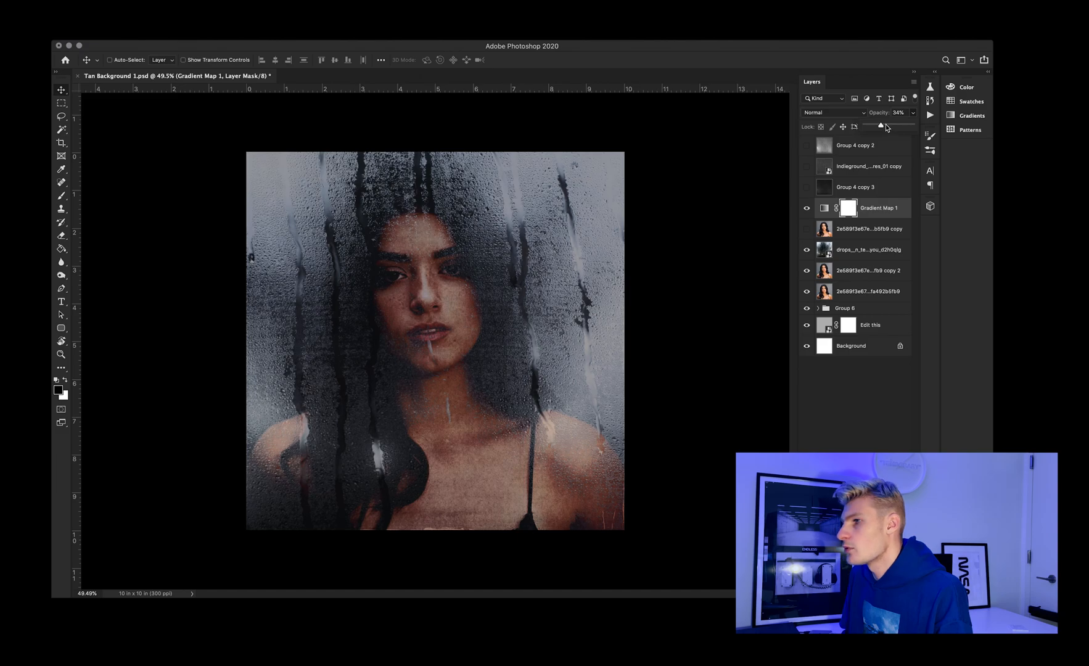
pyautogui.moveTo(885, 127); pyautogui.dragTo(881, 127)
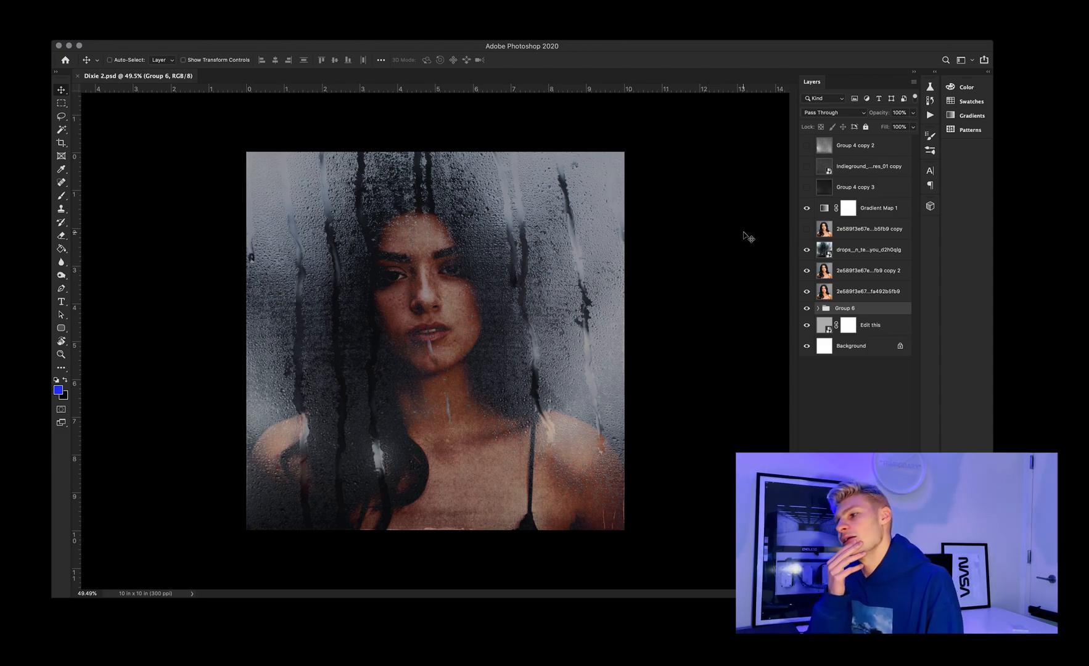
# Add the text line "DIXIE D'AMELIO" beneath the BE HAPPY title
pyautogui.click(869, 213)
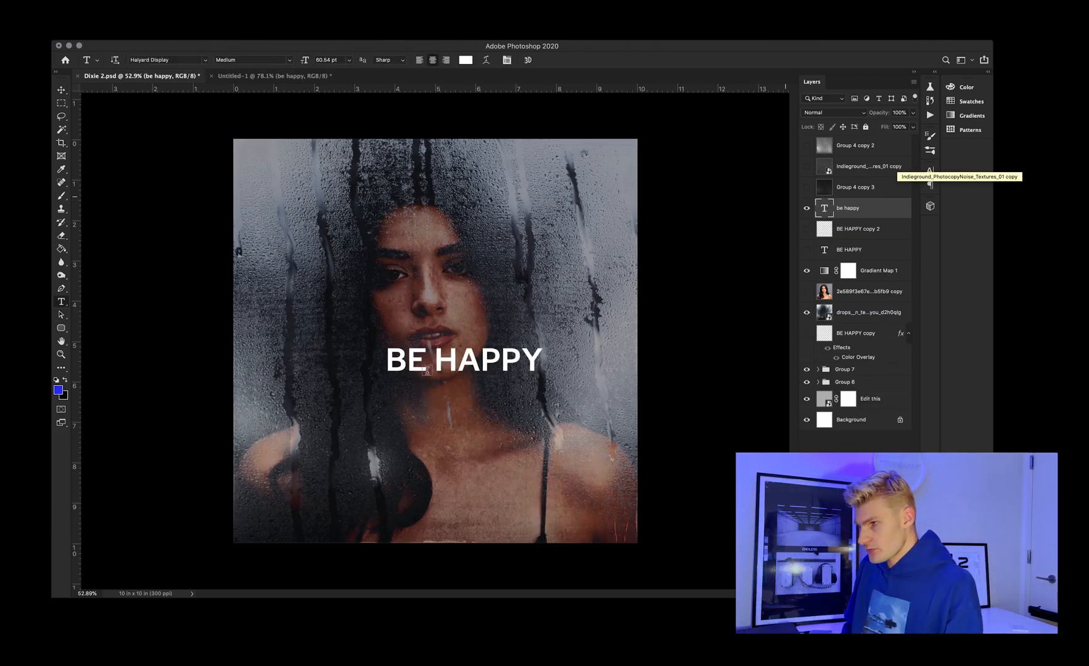
pyautogui.click(450, 398)
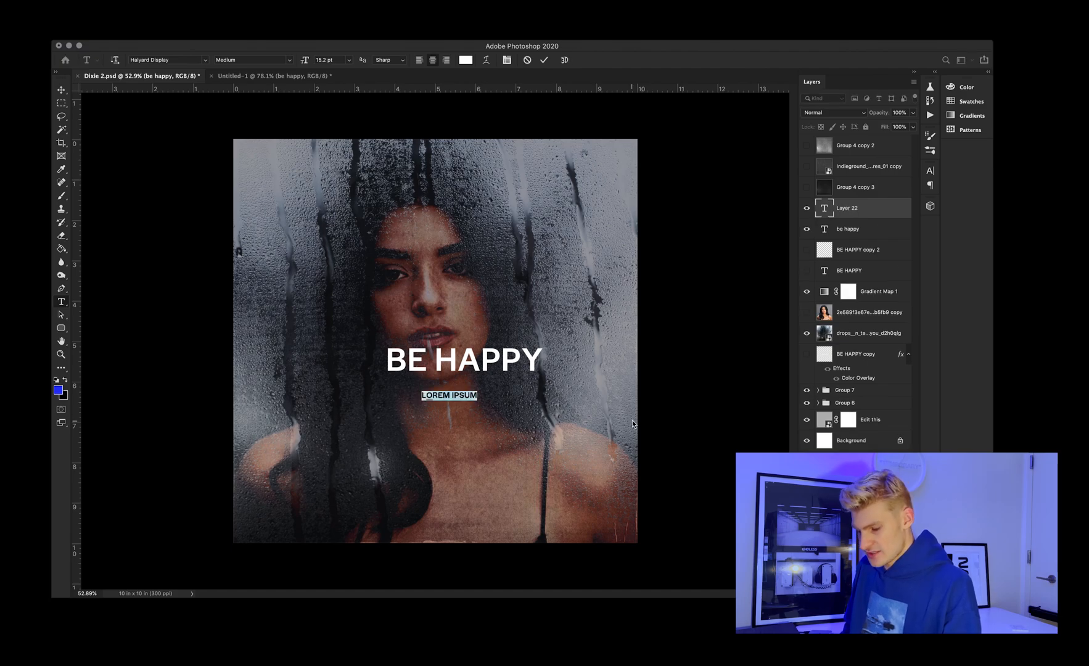
pyautogui.write("DIXIE D'AM")
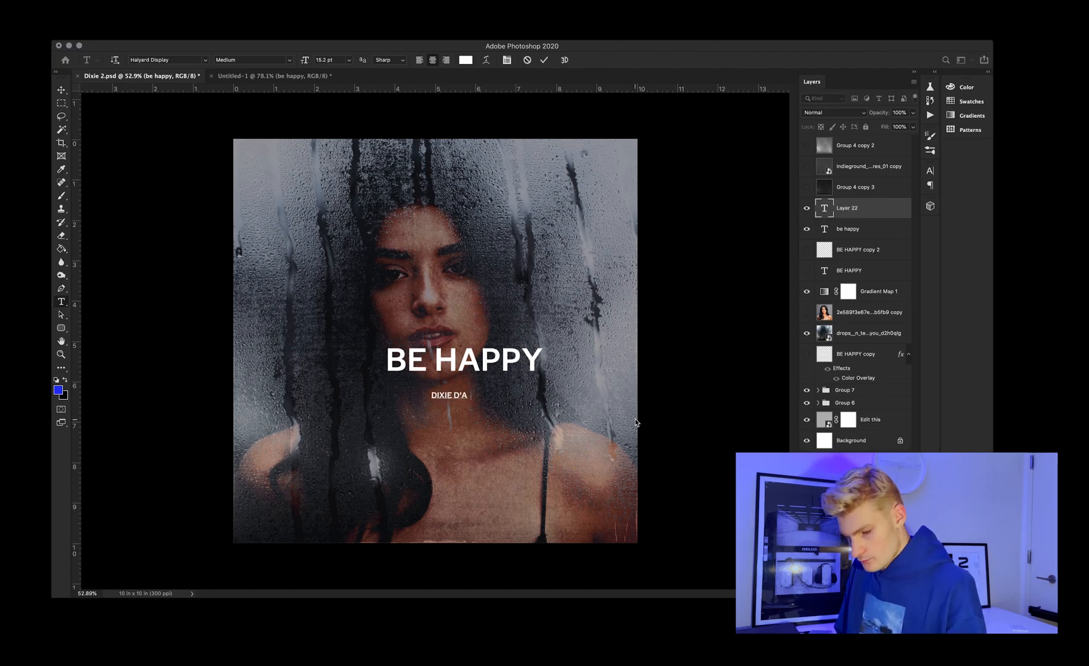
pyautogui.write('ELIO')
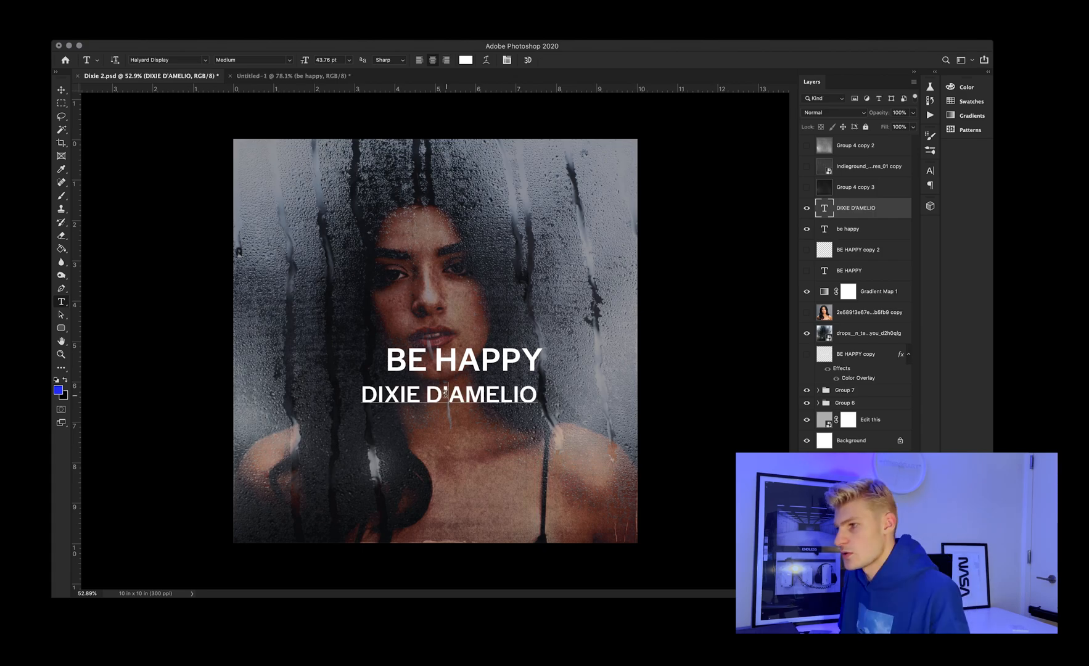
# Tighten the tracking of the apostrophe in DIXIE D'AMELIO to -120 and commit the text edit
pyautogui.moveTo(441, 394); pyautogui.dragTo(448, 394)
pyautogui.click(931, 171)
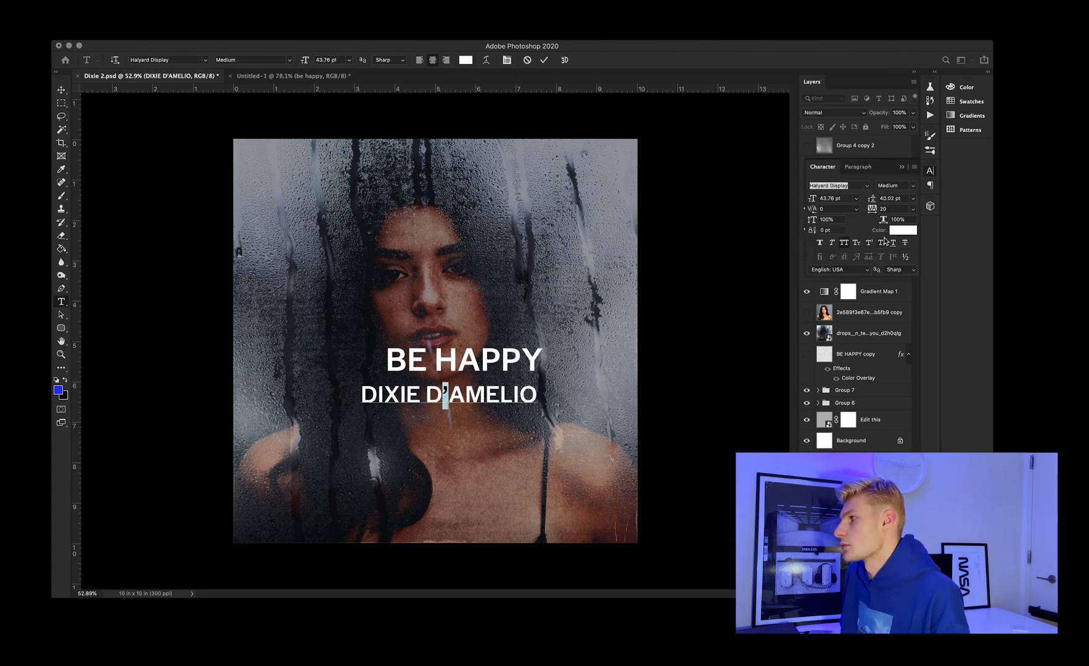
pyautogui.moveTo(874, 212); pyautogui.dragTo(871, 211)
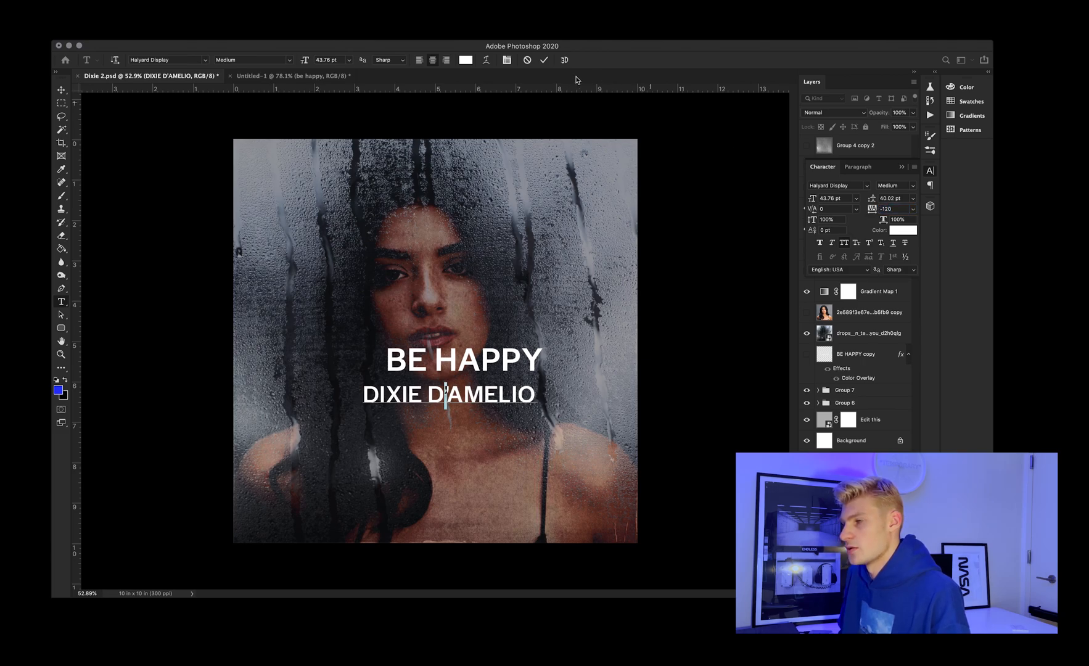
pyautogui.click(544, 59)
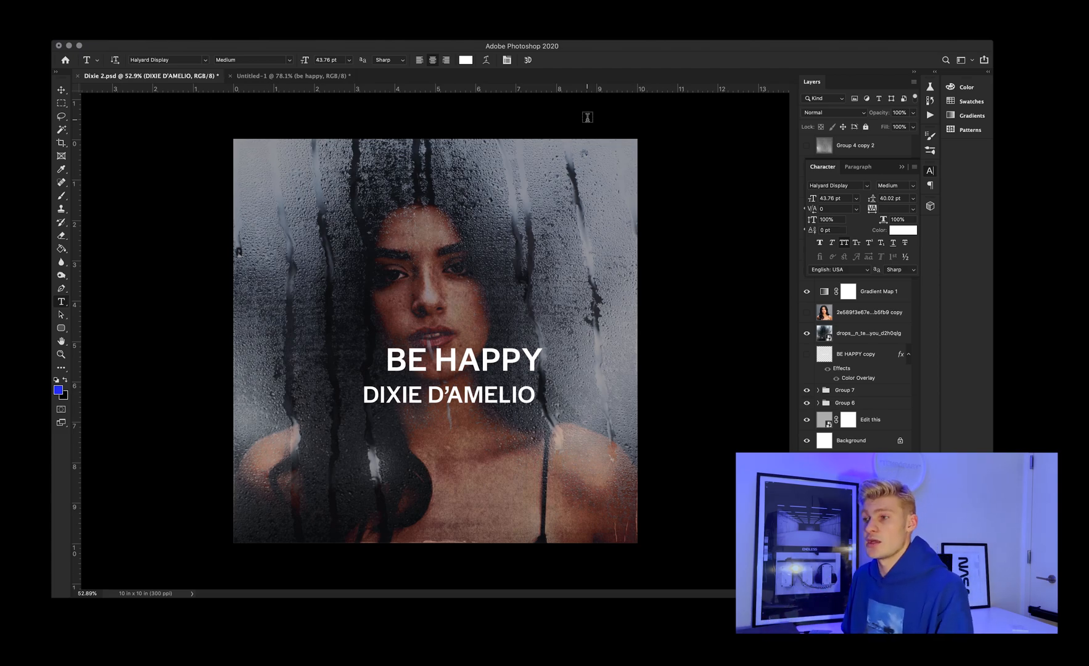
pyautogui.click(902, 168)
# Scale the DIXIE D'AMELIO text down to about 33 pt and align its horizontal center with BE HAPPY
pyautogui.click(880, 212)
pyautogui.press('super+t')
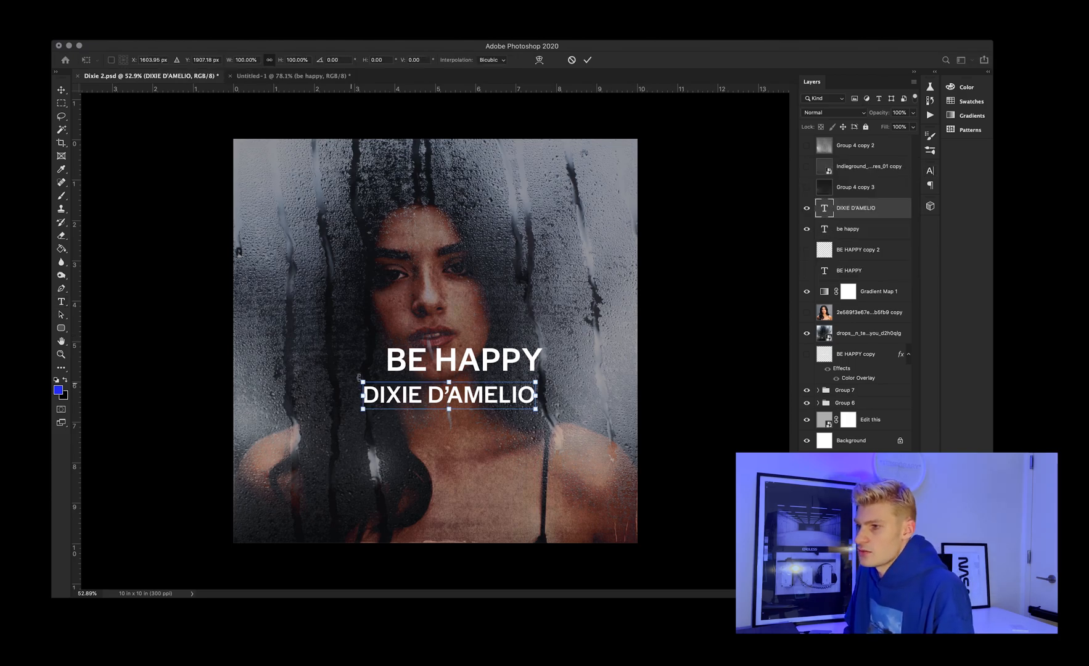
pyautogui.moveTo(362, 381); pyautogui.dragTo(437, 399)
pyautogui.click(587, 60)
pyautogui.keyDown('shift'); pyautogui.click(843, 229); pyautogui.keyUp('shift')
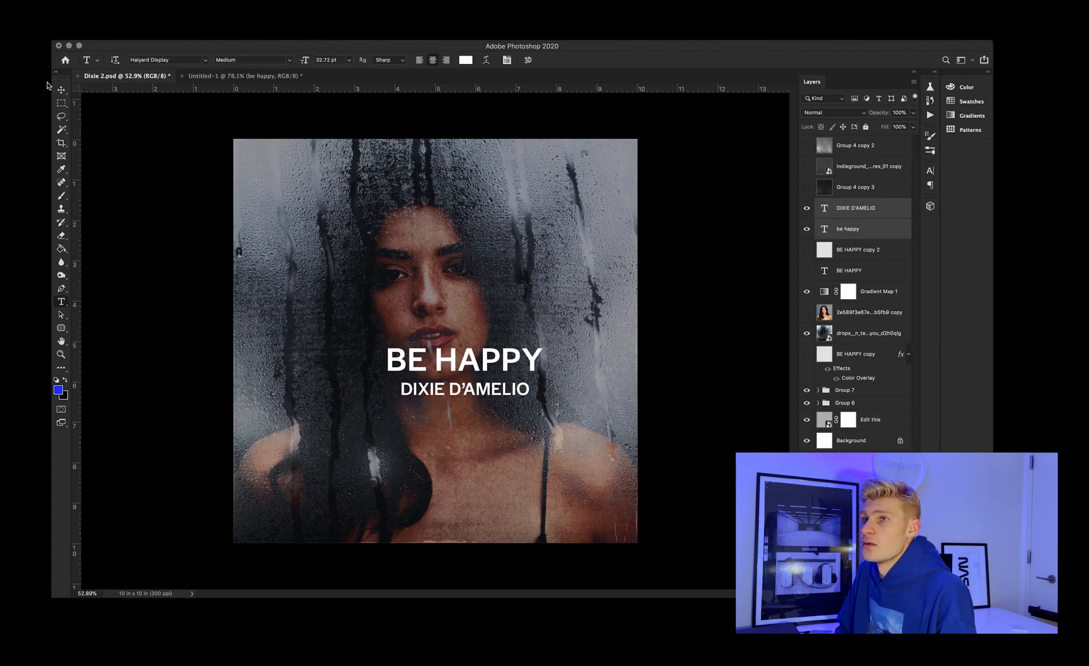
pyautogui.click(61, 89)
pyautogui.click(275, 61)
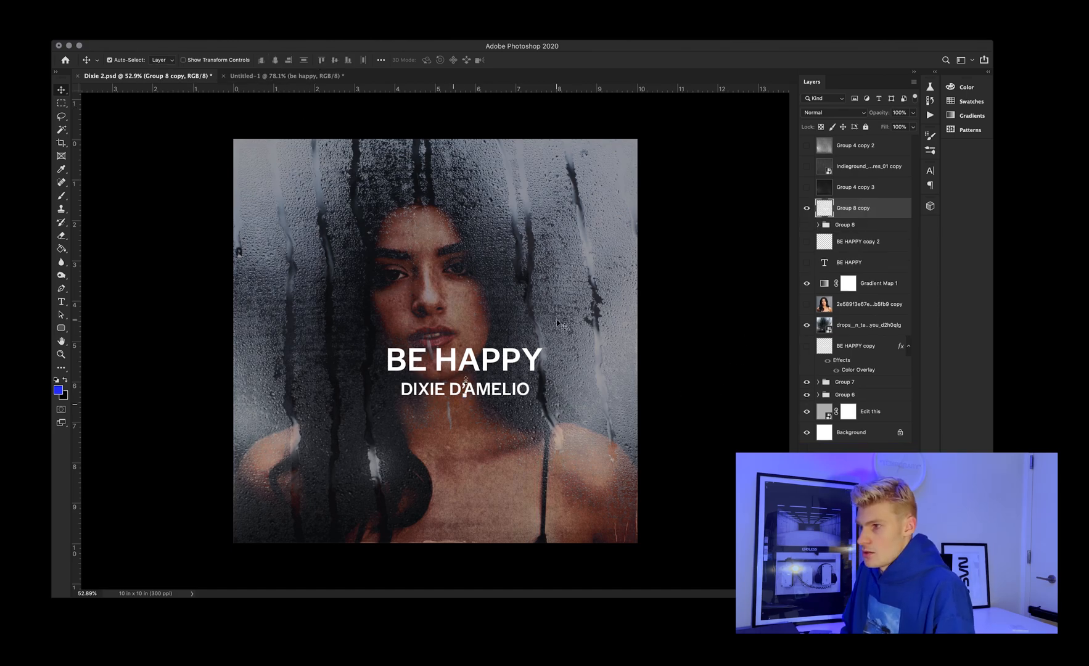
# Flip the merged title copy horizontally and set its blend mode to Overlay
pyautogui.press('super+t')
pyautogui.rightClick(467, 372)
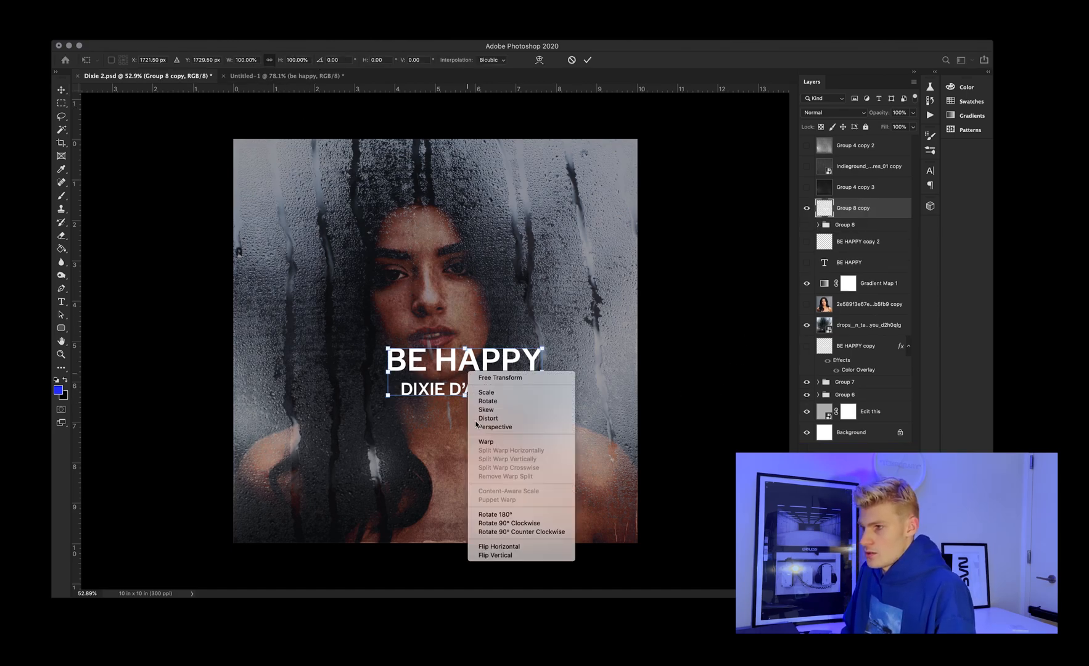
pyautogui.click(499, 547)
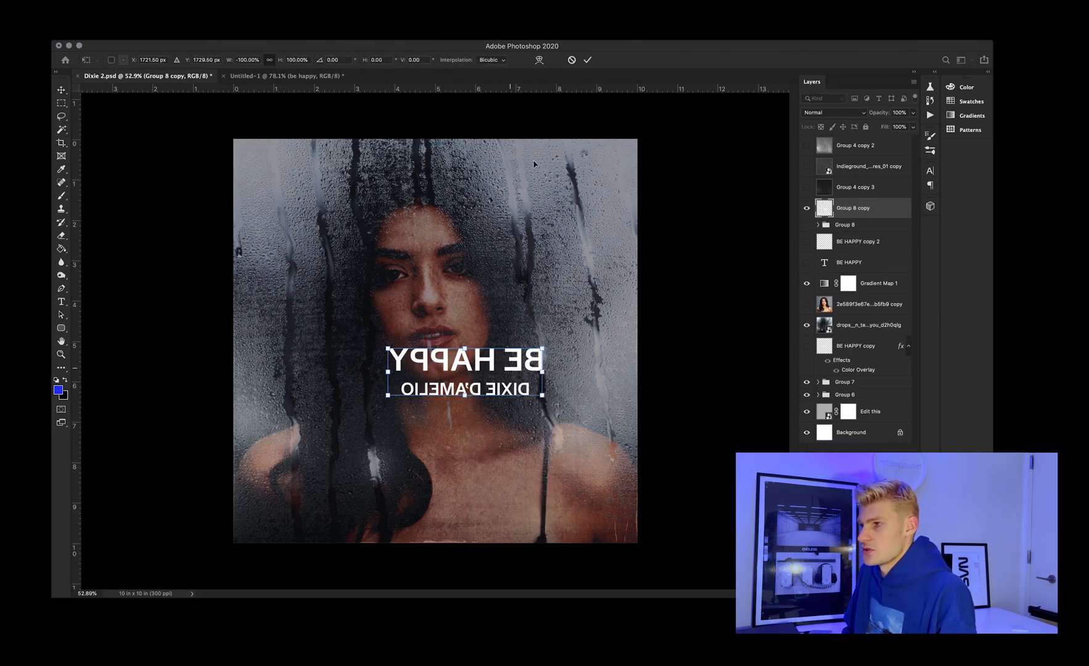
pyautogui.click(589, 61)
pyautogui.click(835, 112)
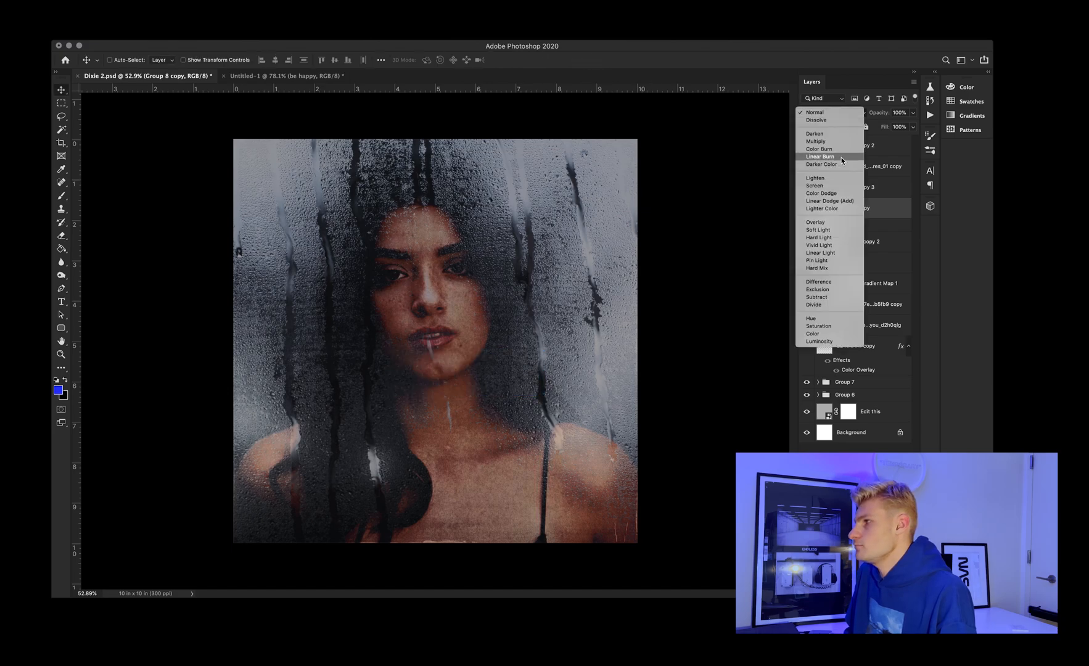
pyautogui.click(834, 222)
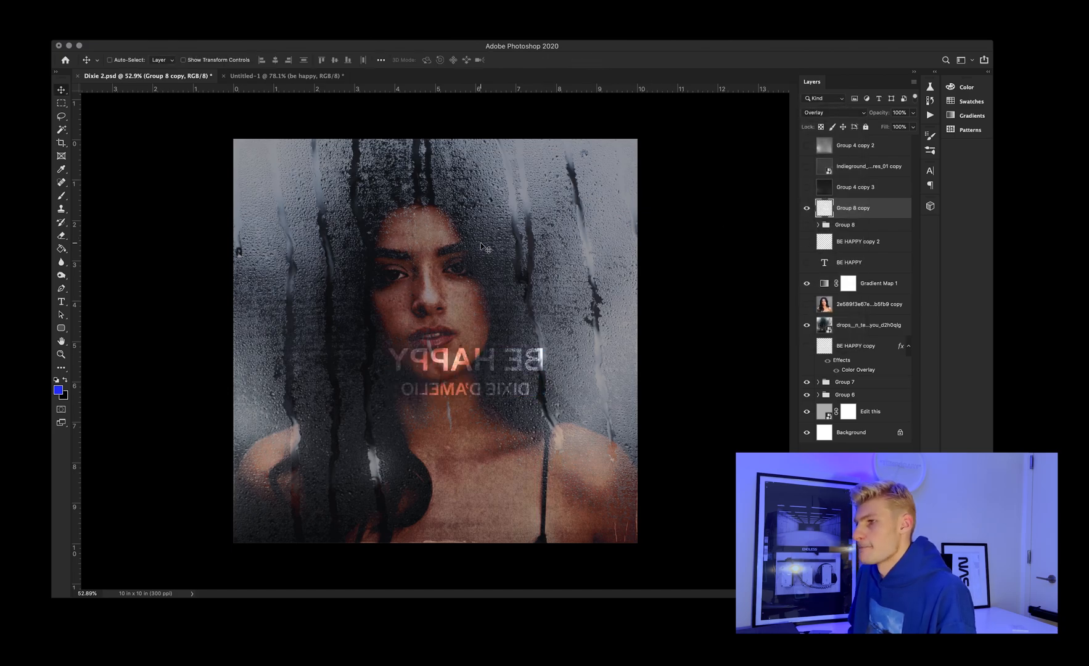
# Move the mirrored title down to the base of the neck and scale it to about 69%
pyautogui.moveTo(483, 338); pyautogui.dragTo(489, 409)
pyautogui.press('super+t')
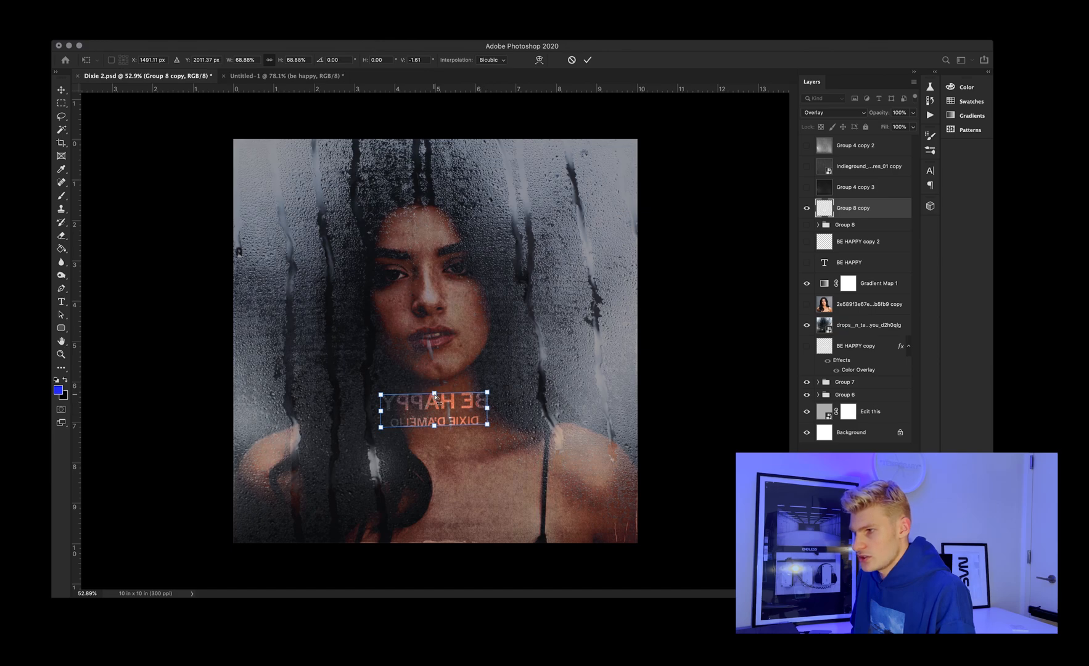
pyautogui.moveTo(435, 395); pyautogui.dragTo(436, 395)
pyautogui.click(587, 60)
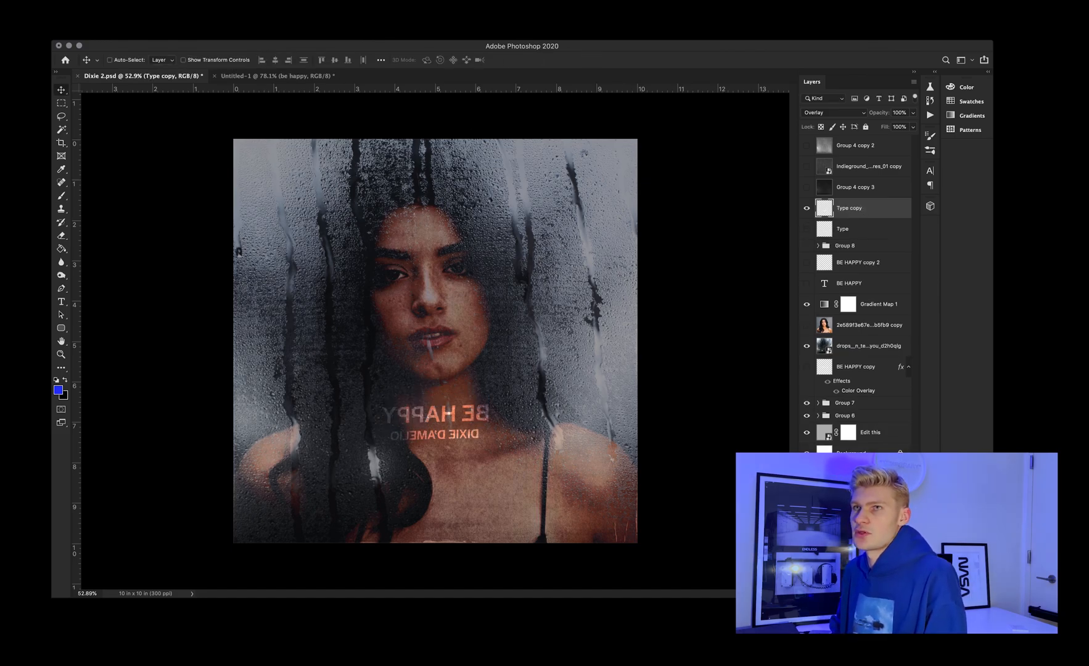
# Apply a Motion Blur to the mirrored title copy with an angle of -87° and a distance of 6 pixels
pyautogui.click(52, 3)
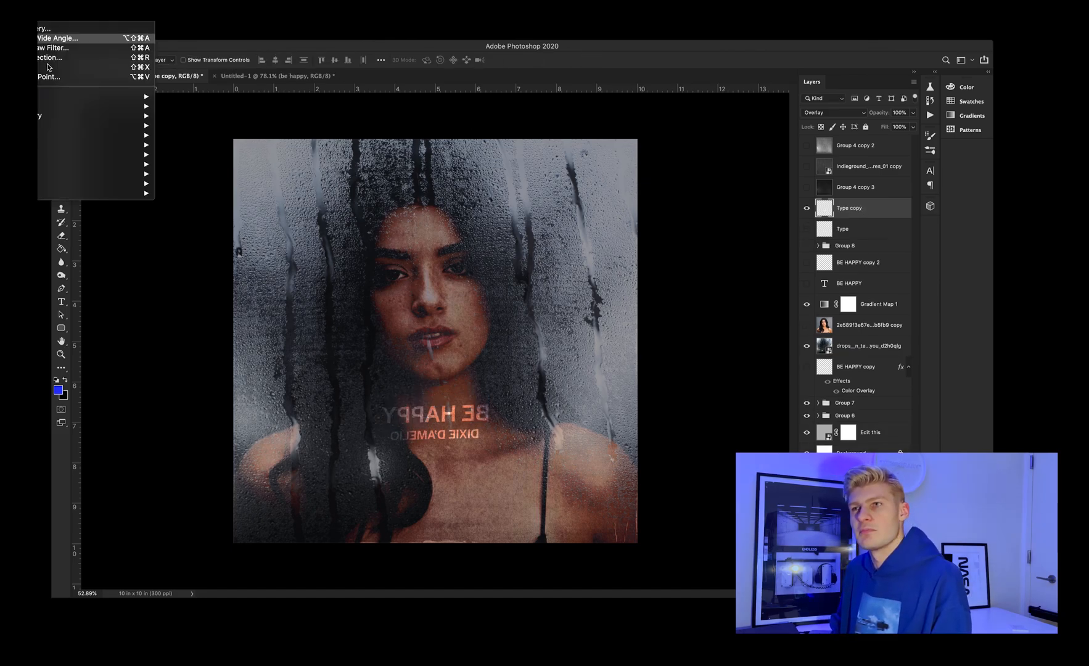
pyautogui.moveTo(92, 106)
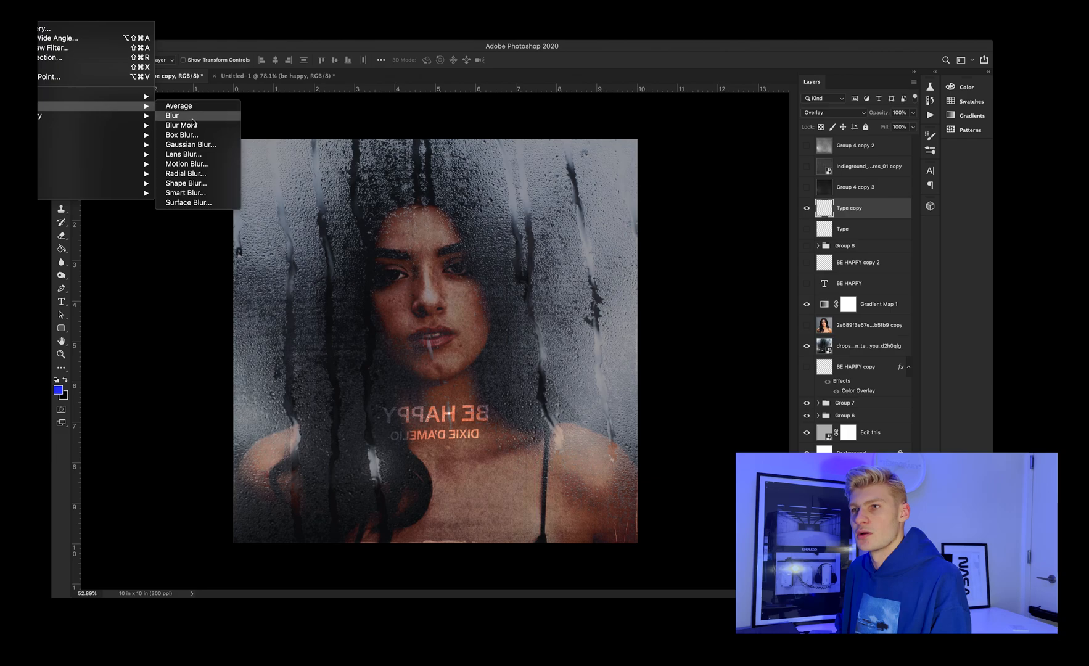
pyautogui.click(187, 164)
pyautogui.click(641, 289)
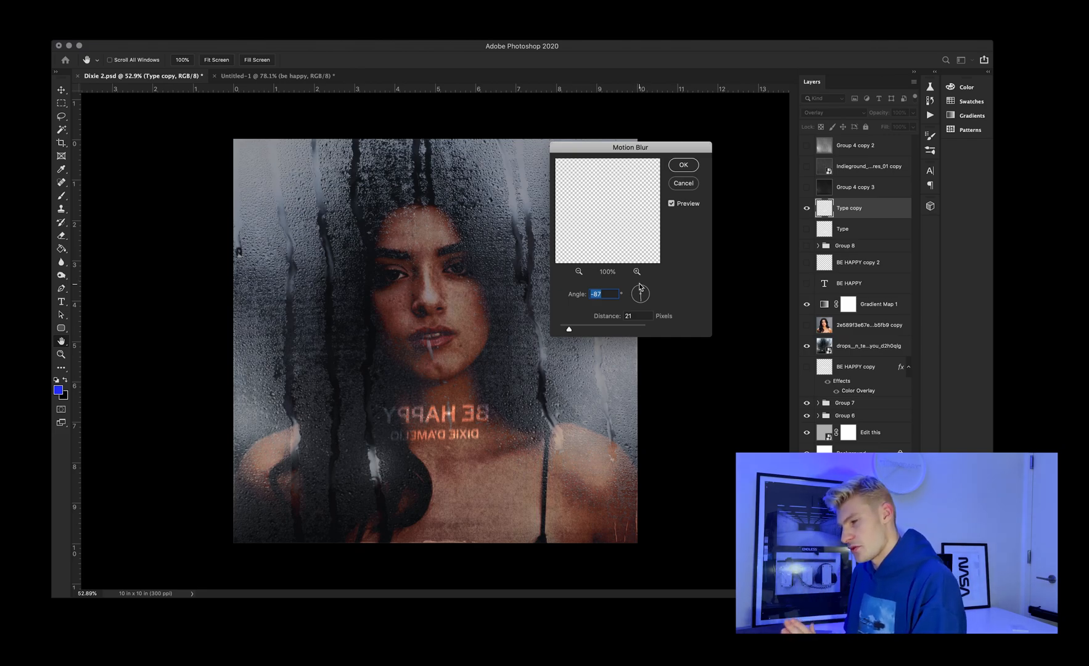
pyautogui.moveTo(569, 329); pyautogui.dragTo(561, 332)
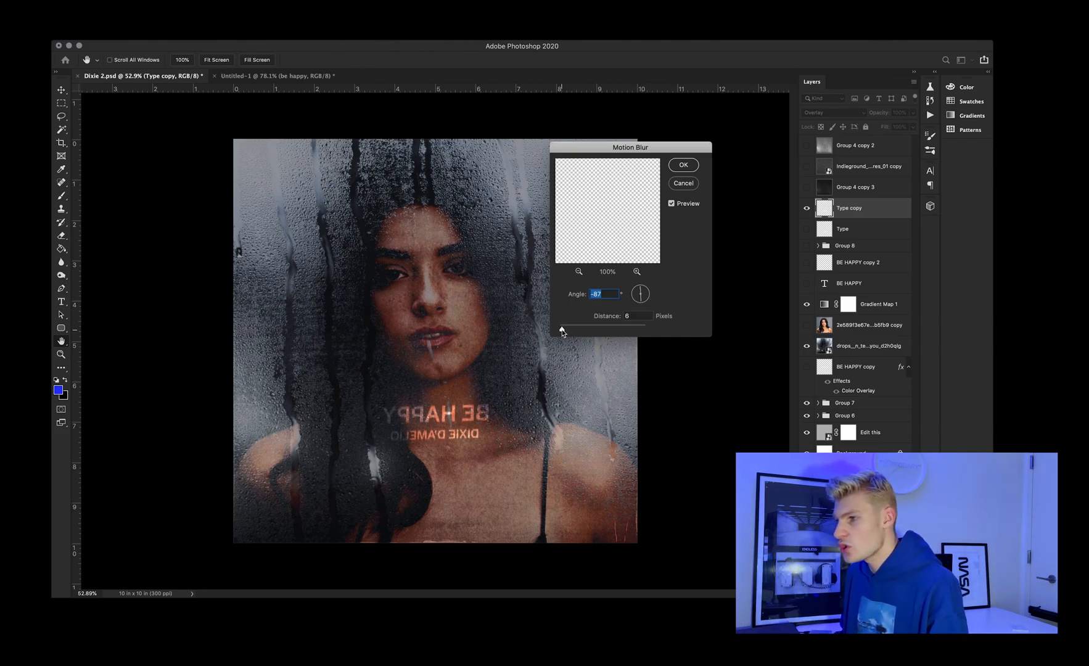
pyautogui.press('Return')
# Compare the blurred title copy with the unblurred Type layer up close by switching their visibility
pyautogui.click(807, 229)
pyautogui.click(807, 208)
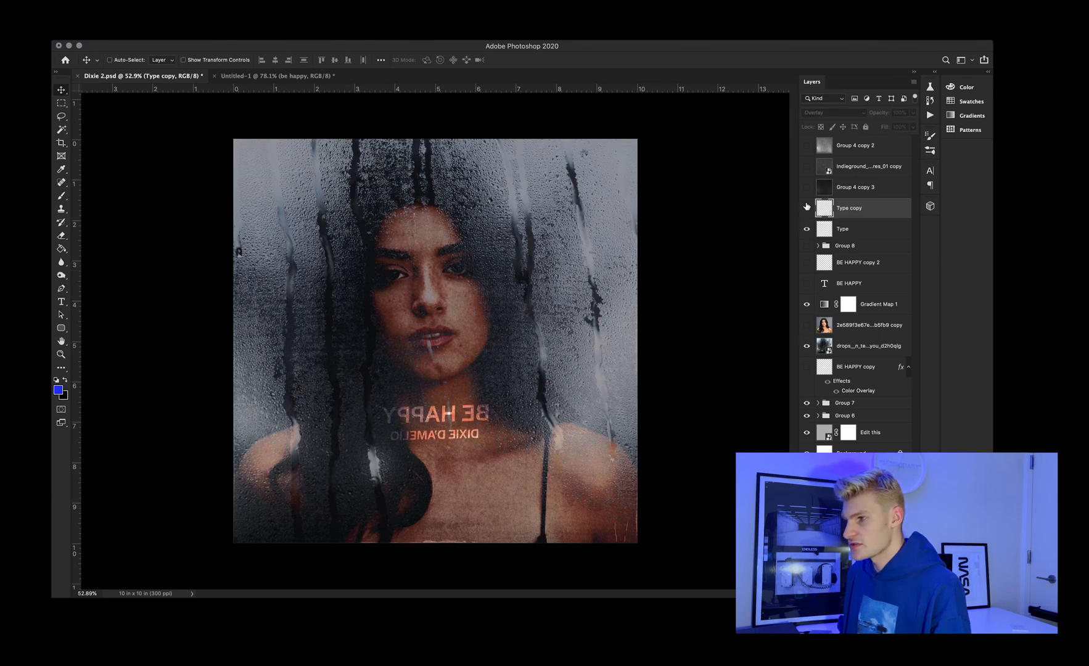
pyautogui.click(65, 354)
pyautogui.moveTo(442, 415); pyautogui.dragTo(547, 400)
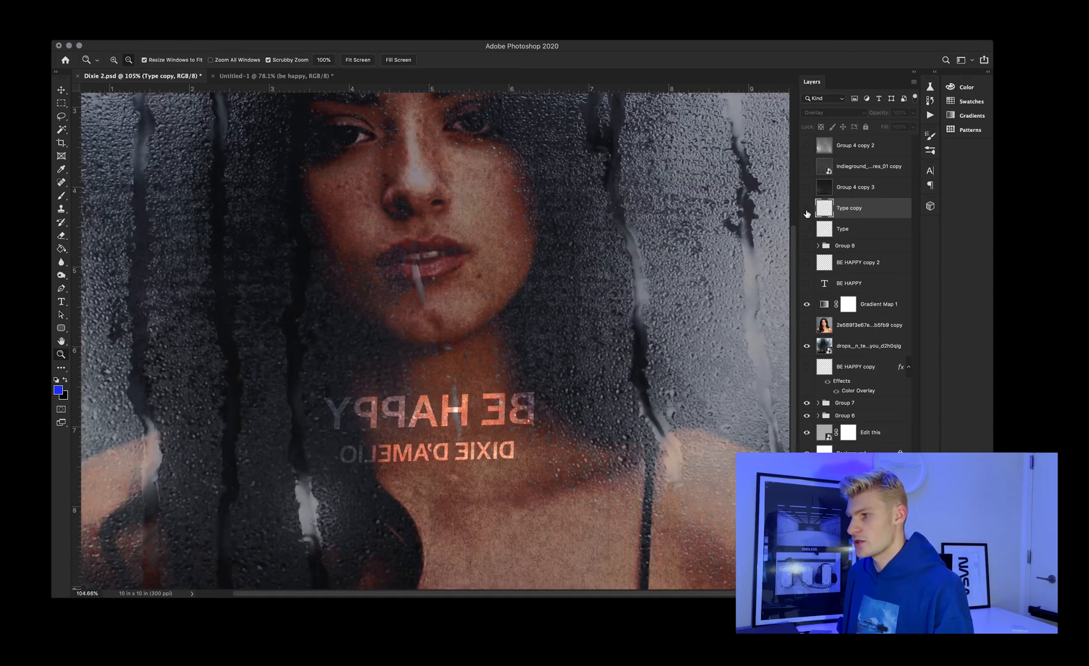
pyautogui.click(806, 208)
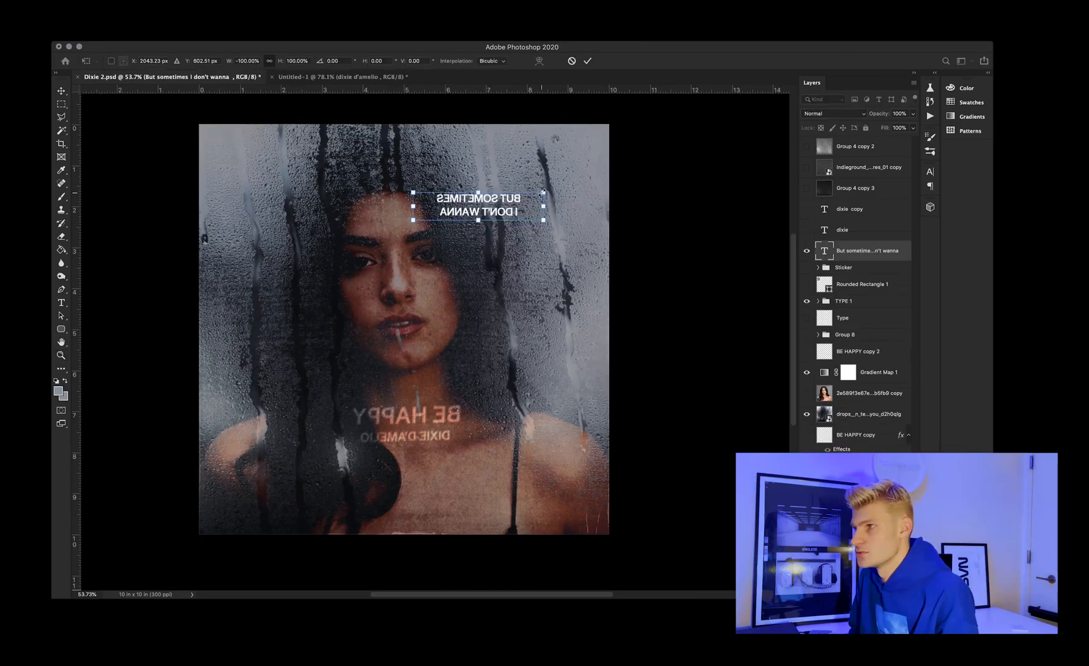
# Resize the mirrored "BUT SOMETIMES I DON'T WANNA" text, place it above BE HAPPY, and reposition the TYPE 1 group on the upper chest
pyautogui.moveTo(543, 193)
pyautogui.mouseDown()
pyautogui.moveTo(528, 188)
pyautogui.moveTo(542, 183)
pyautogui.mouseUp()
pyautogui.moveTo(502, 215); pyautogui.dragTo(408, 396)
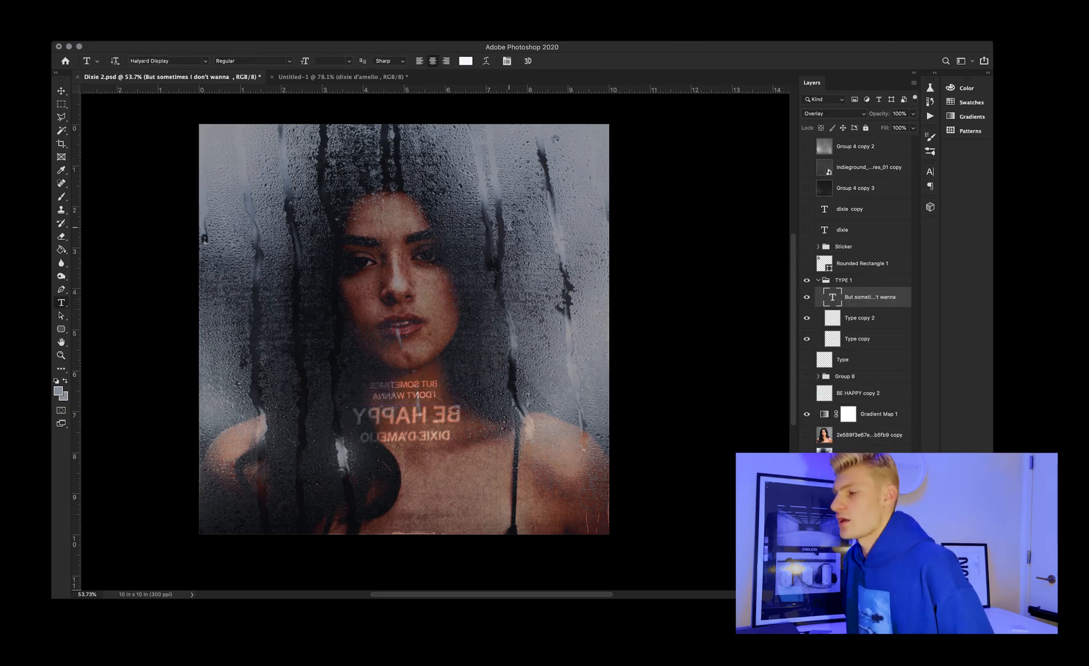
pyautogui.scroll(1, 142, 281)
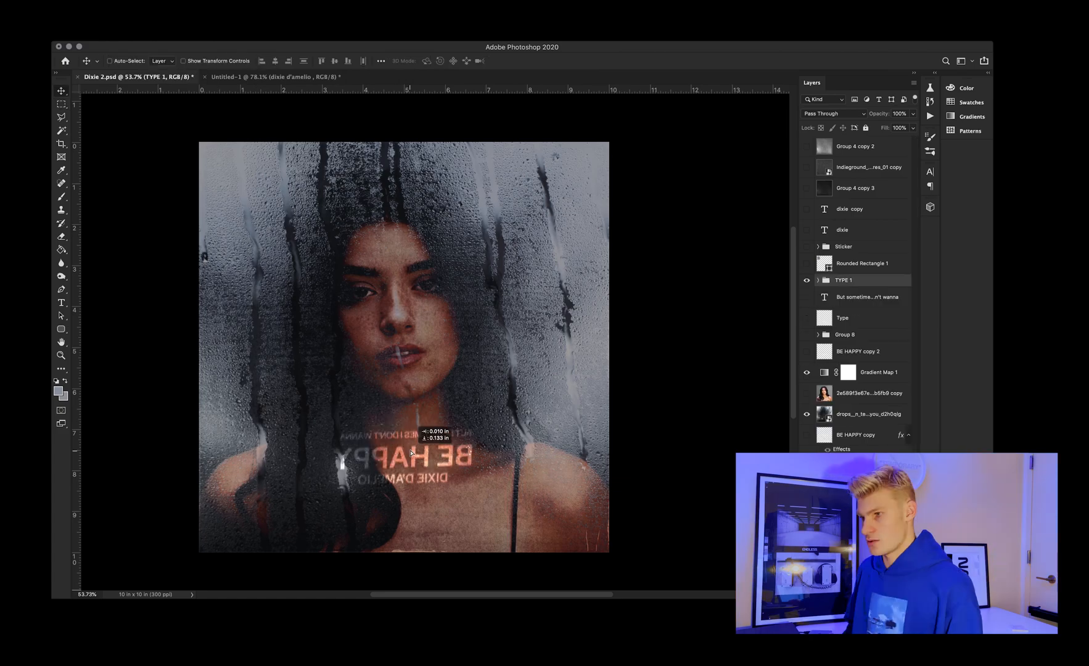
pyautogui.moveTo(409, 452); pyautogui.dragTo(412, 452)
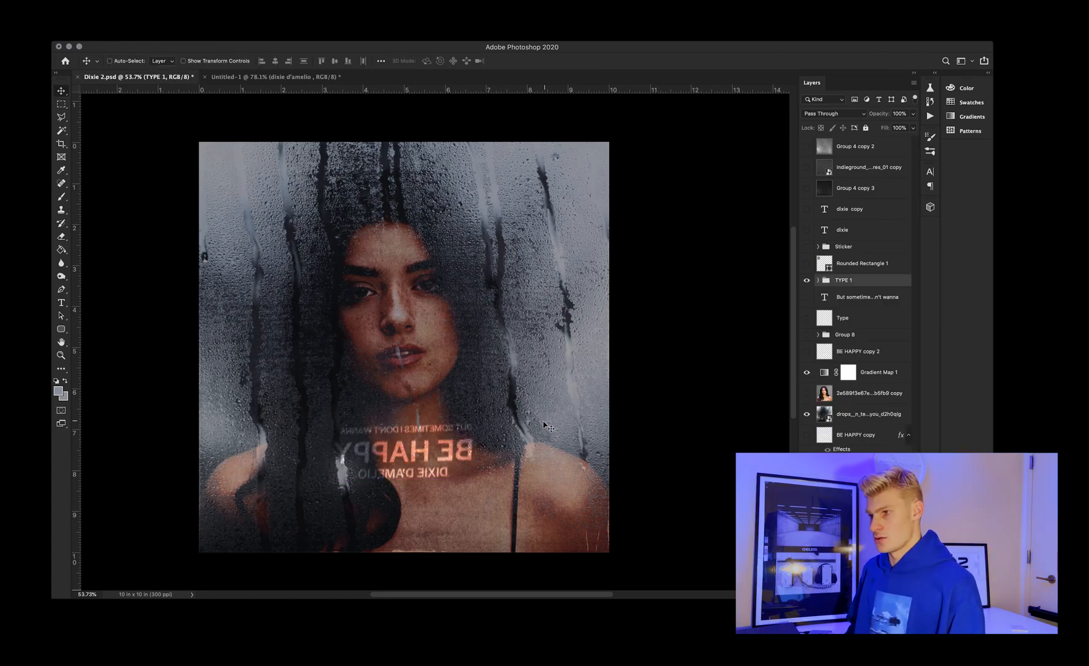
# Fine-tune the TYPE 1 group's position so the mirrored title sits slightly lower on the upper chest
pyautogui.moveTo(531, 423); pyautogui.dragTo(529, 430)
pyautogui.press('Up')
pyautogui.press('Up')
pyautogui.press('Up')
pyautogui.press('Up')
pyautogui.press('Up')
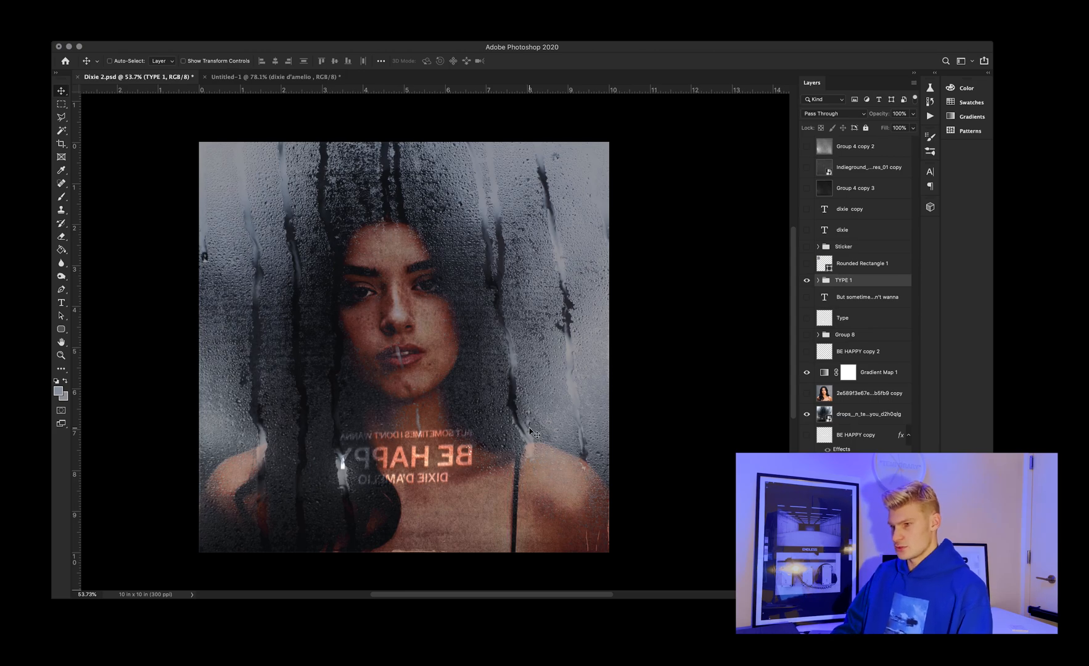
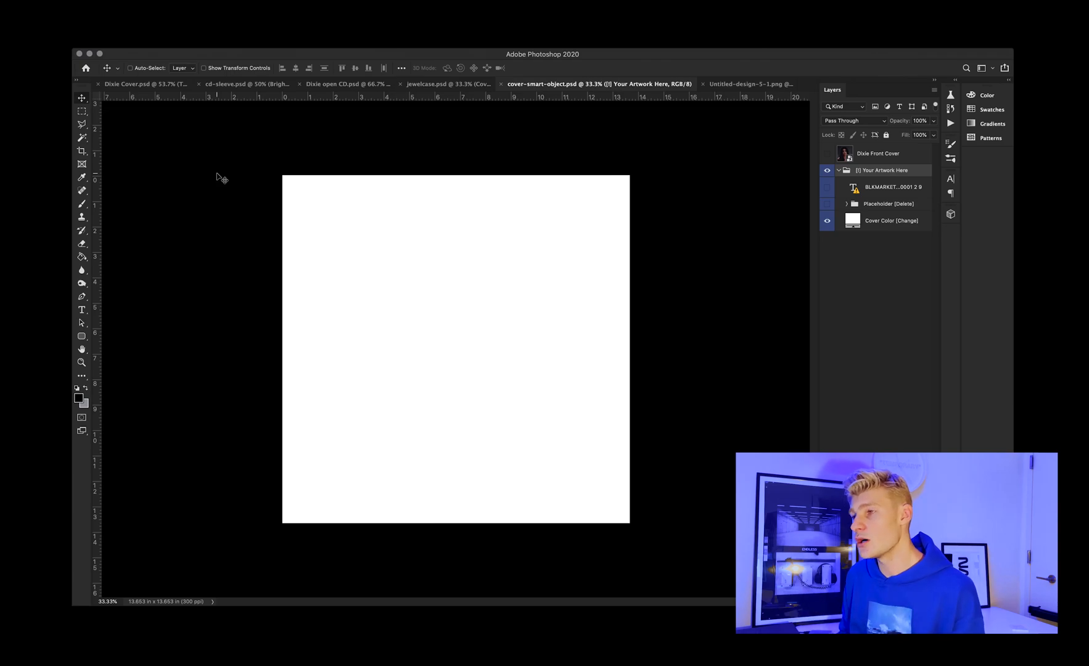
# Preview Dixie Cover.psd with its OUTER group collapsed and hidden, and preview the disc in jewelcase.psd by switching the Disc group on and off
pyautogui.click(157, 88)
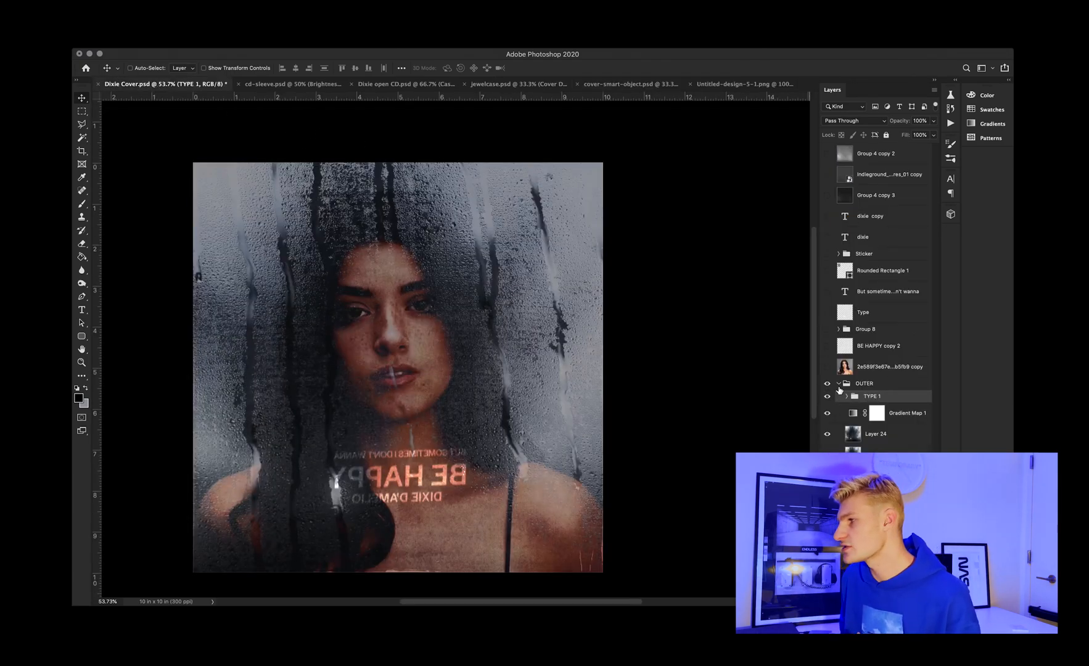
pyautogui.click(838, 383)
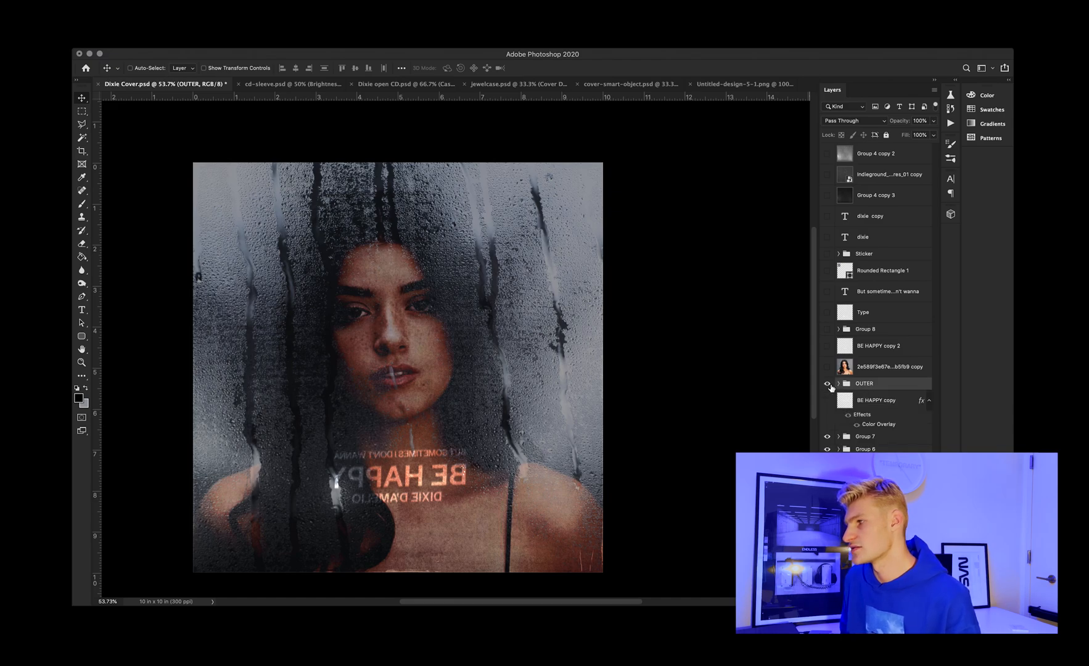
pyautogui.click(828, 384)
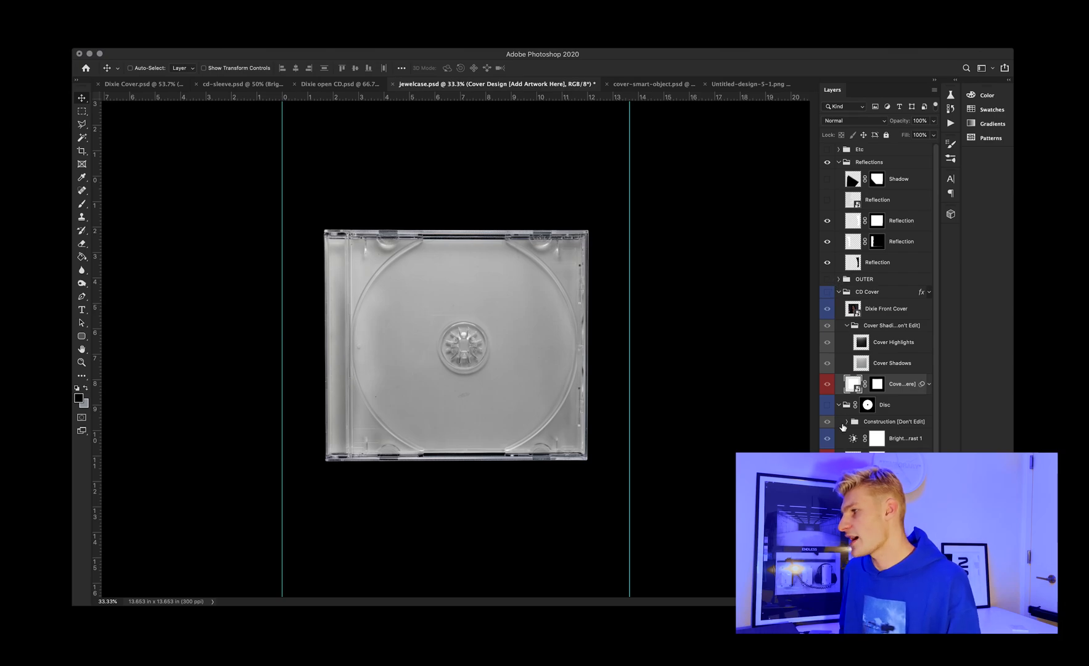
pyautogui.click(828, 405)
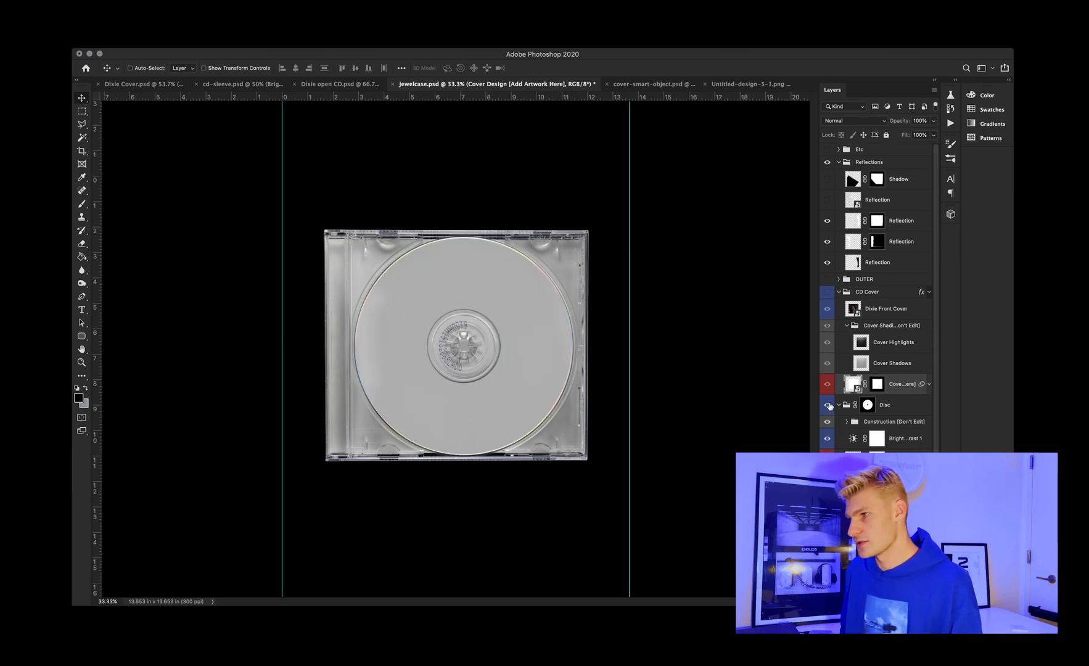
pyautogui.click(827, 405)
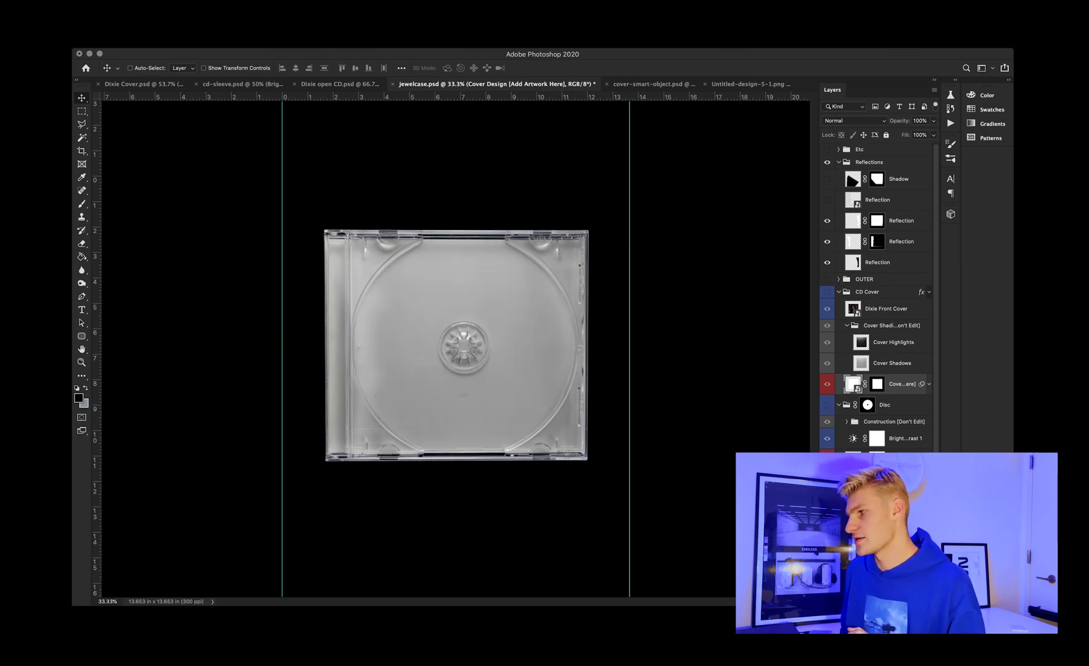
# Duplicate the Dixie Front Cover layer, show the CD Cover group, and scale the duplicate to fit the front of the jewel case
pyautogui.click(862, 314)
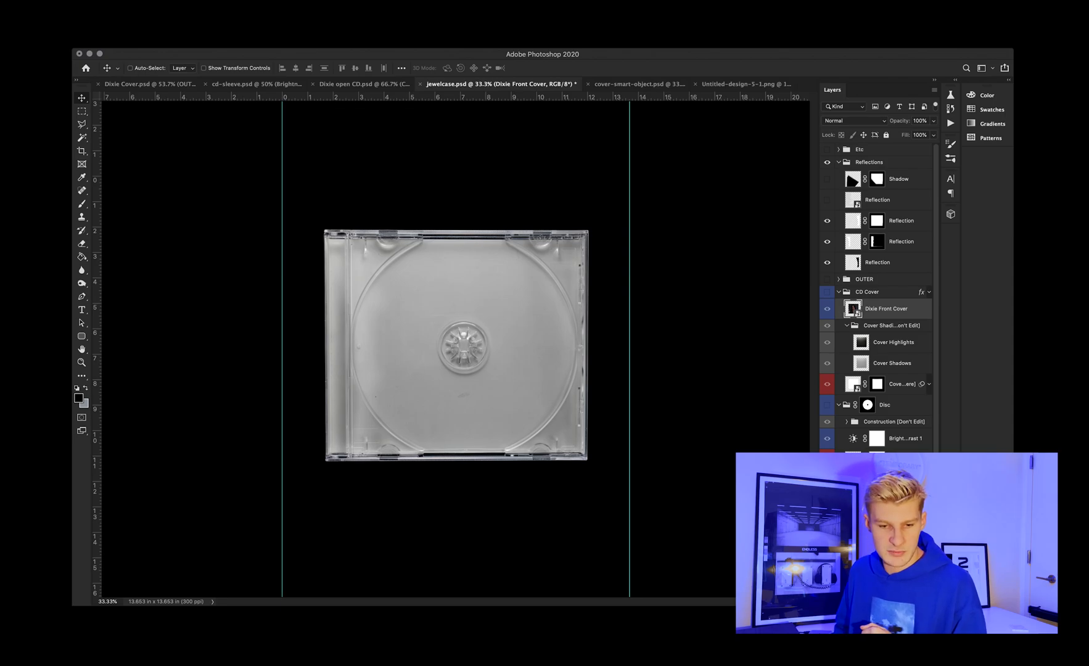
pyautogui.press('super+j')
pyautogui.press('super+t')
pyautogui.moveTo(586, 220); pyautogui.dragTo(565, 237)
pyautogui.click(616, 68)
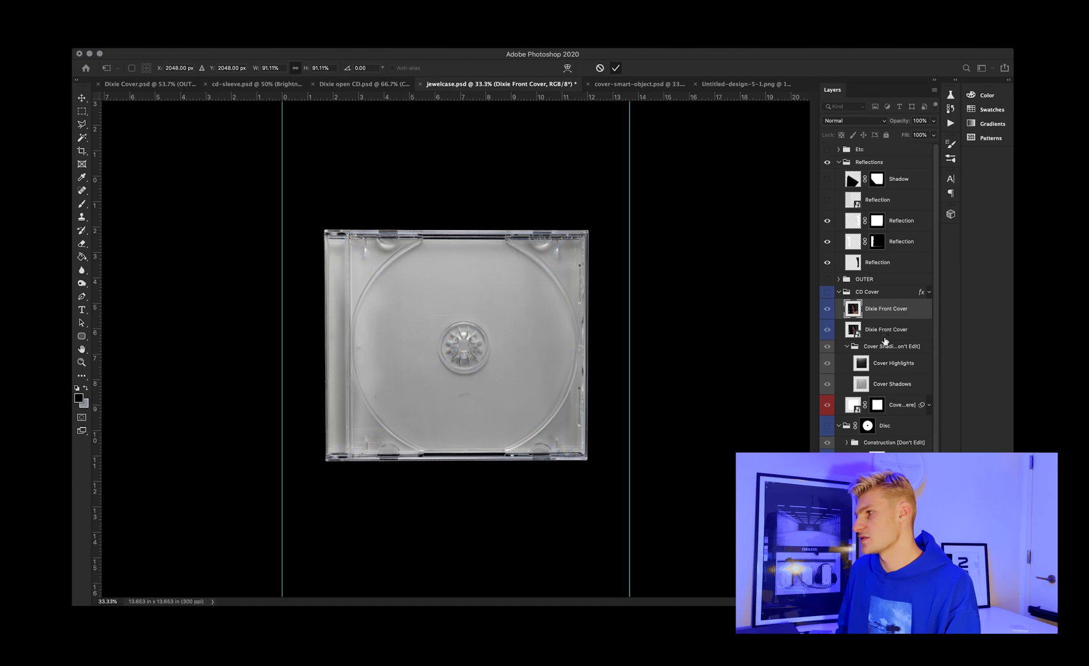
pyautogui.click(828, 292)
pyautogui.moveTo(356, 449); pyautogui.dragTo(368, 440)
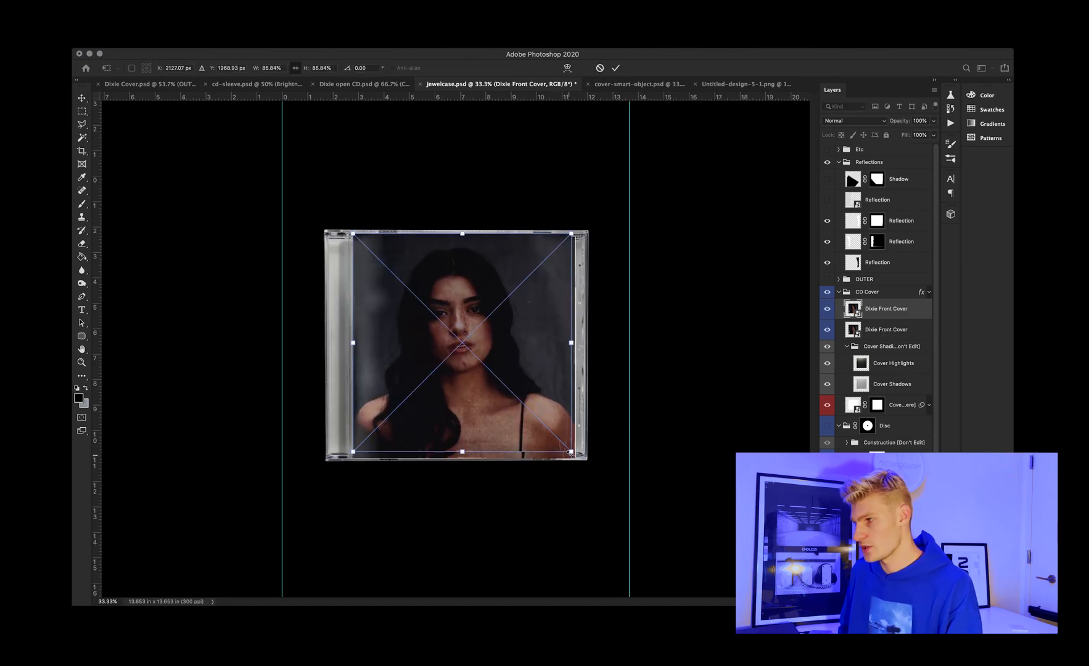
pyautogui.moveTo(571, 453); pyautogui.dragTo(576, 458)
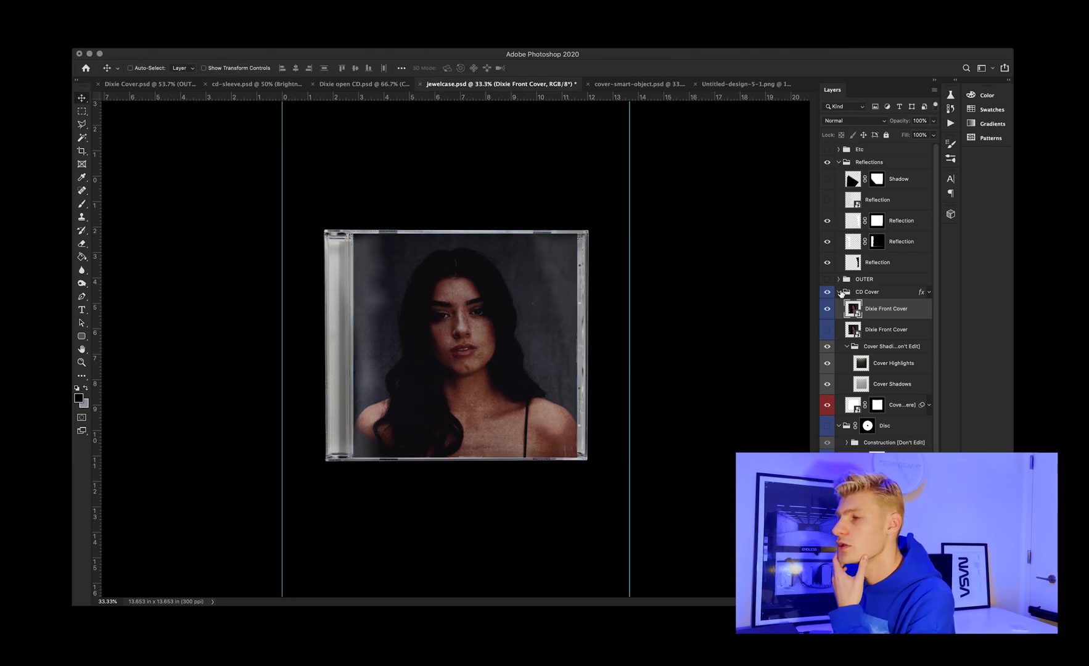
# Show the OUTER group in Dixie Cover.psd and copy it into jewelcase.psd
pyautogui.click(126, 86)
pyautogui.click(827, 383)
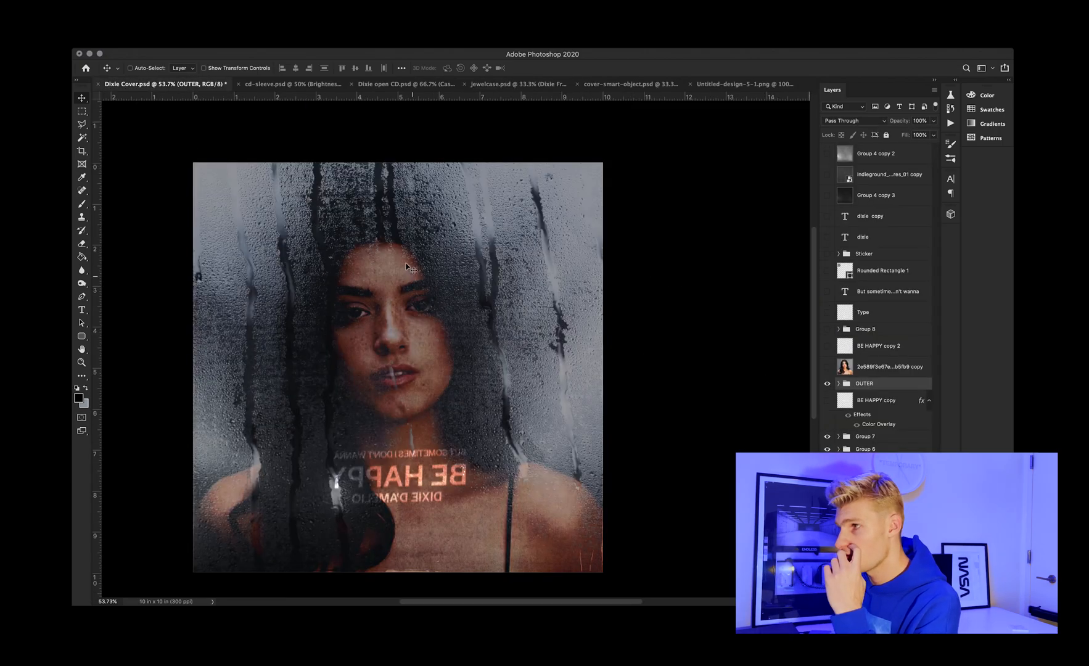
pyautogui.moveTo(407, 265); pyautogui.dragTo(509, 83)
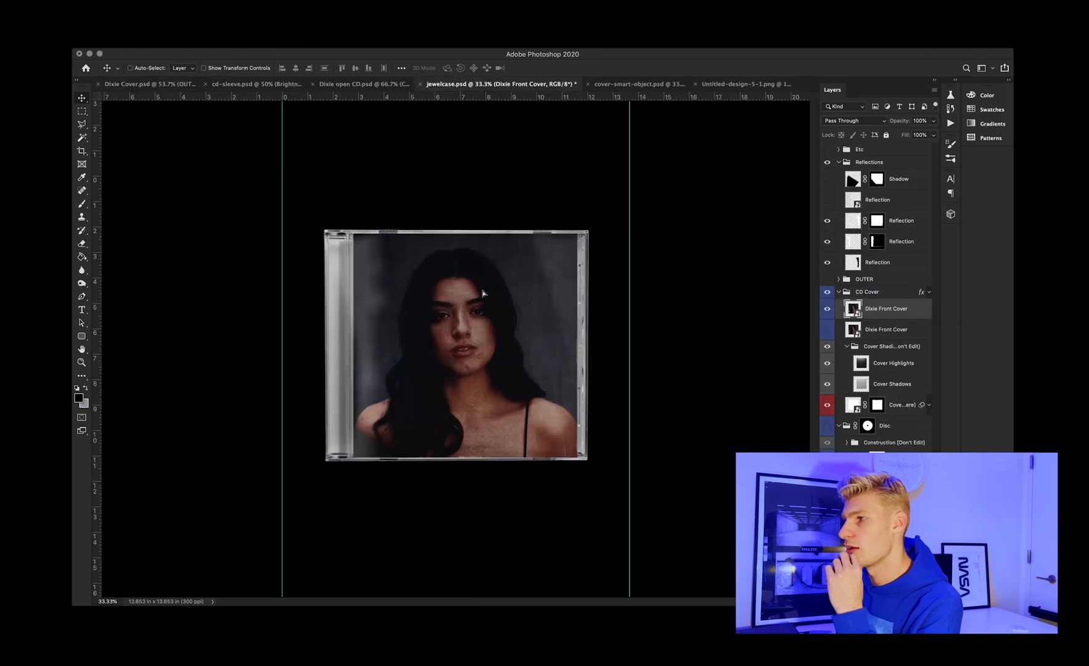
pyautogui.moveTo(482, 290); pyautogui.dragTo(482, 290)
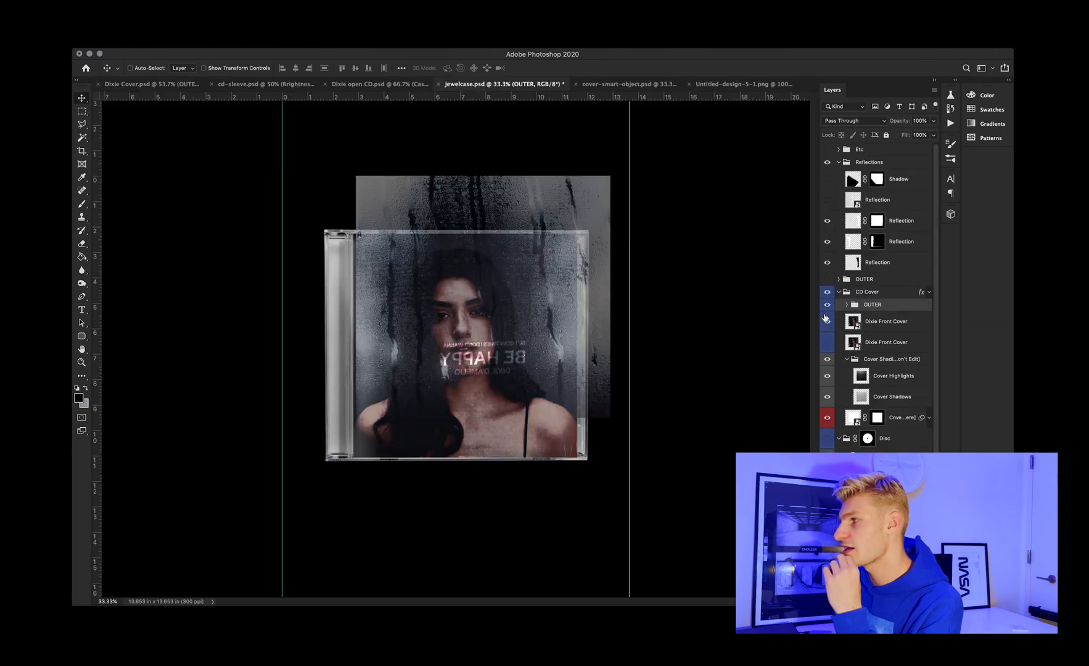
# Place the copied OUTER group above the CD Cover group and scale and position it to fill the jewel case front
pyautogui.hotkey('ctrl', 't')
pyautogui.moveTo(688, 153); pyautogui.dragTo(591, 217)
pyautogui.moveTo(524, 249); pyautogui.dragTo(572, 255)
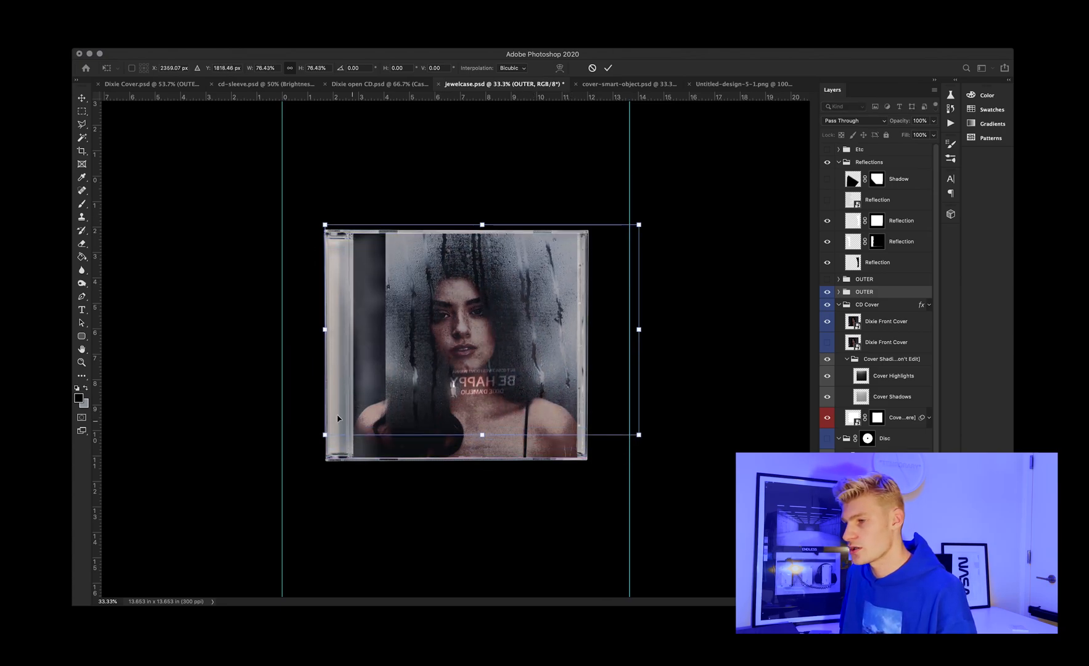
pyautogui.moveTo(324, 435); pyautogui.dragTo(277, 468)
pyautogui.moveTo(638, 224); pyautogui.dragTo(651, 216)
pyautogui.moveTo(567, 253); pyautogui.dragTo(568, 259)
pyautogui.press('Return')
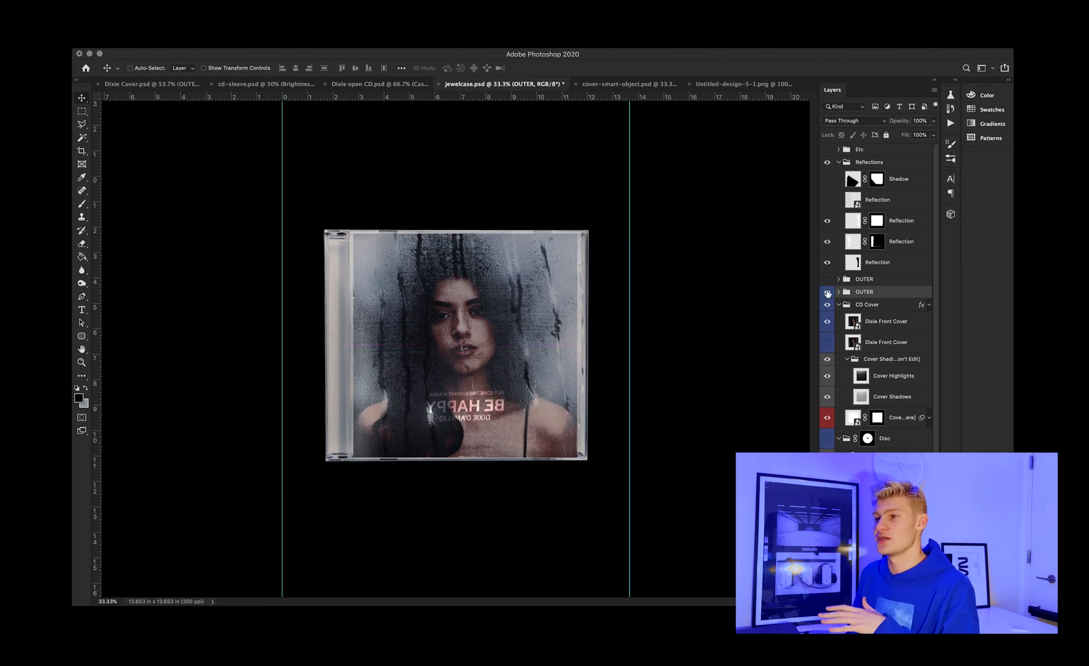
# Compare the case with and without the wet-glass OUTER group, and hide both the OUTER and the collapsed CD Cover groups
pyautogui.click(828, 293)
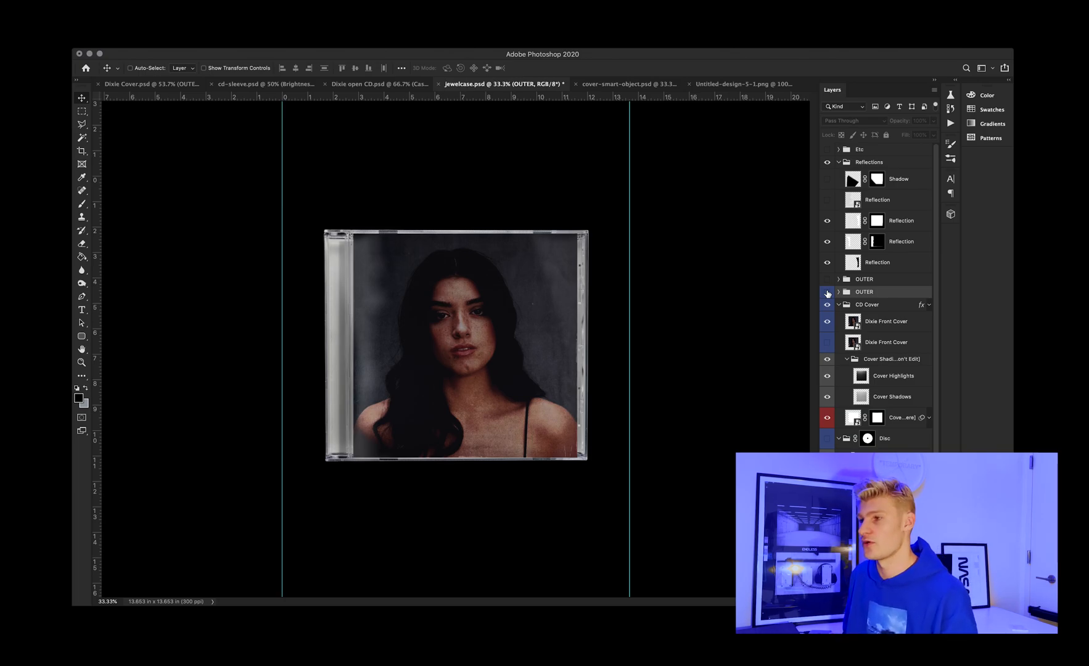
pyautogui.click(827, 292)
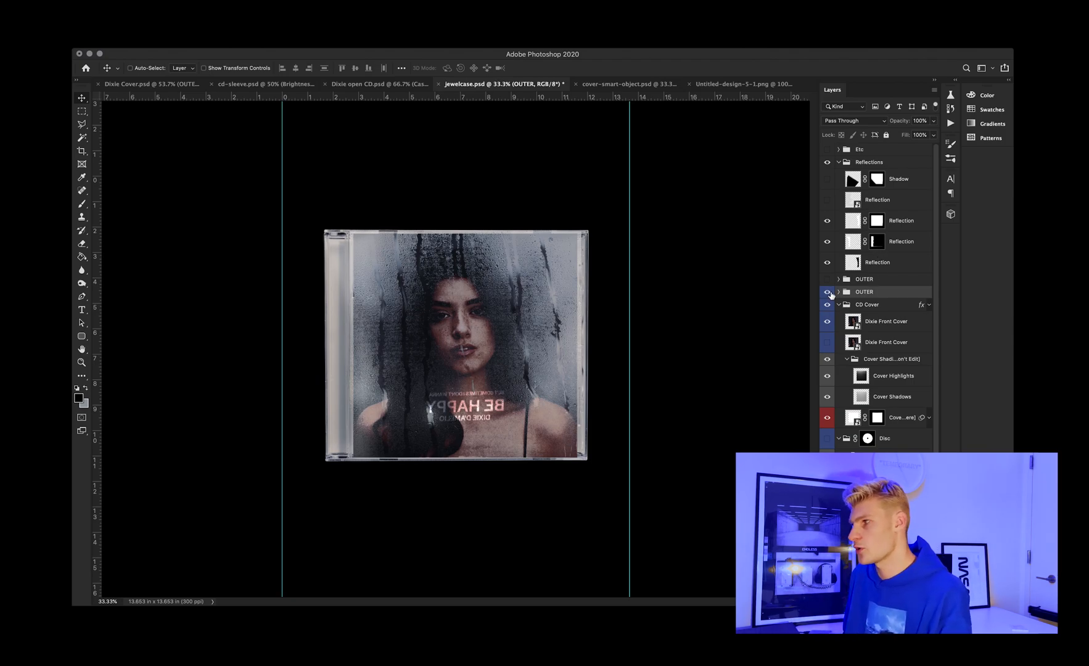
pyautogui.click(828, 293)
pyautogui.click(838, 304)
pyautogui.click(828, 305)
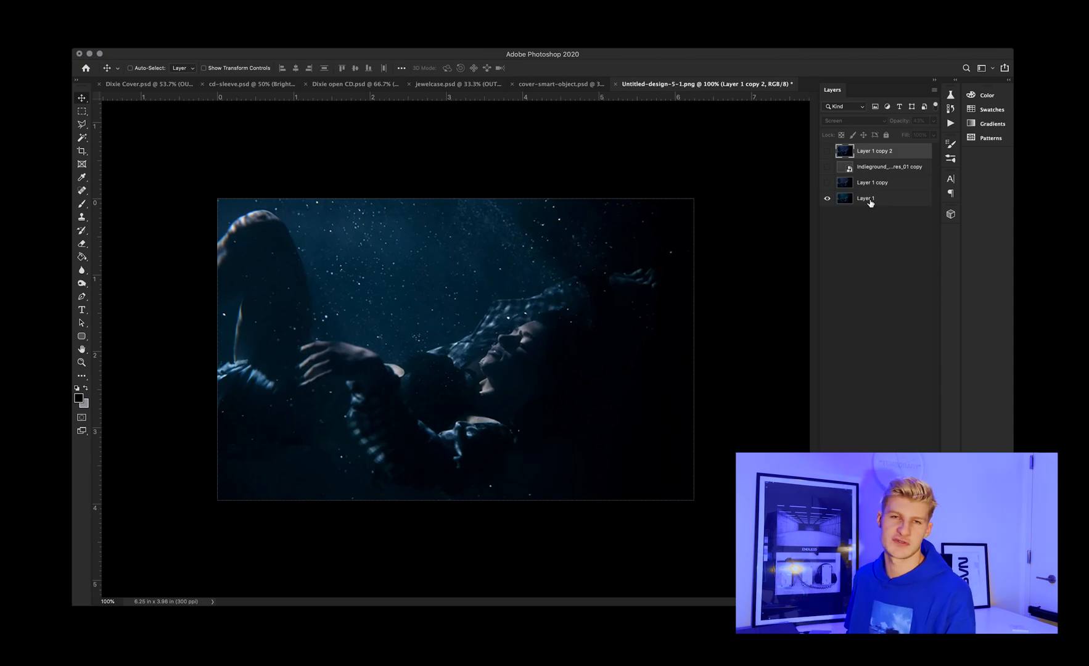
# Show Layer 1 copy and the Indieground texture copy in Untitled-design-5-1.png, and set the texture's blend mode to Lighter Color
pyautogui.click(827, 182)
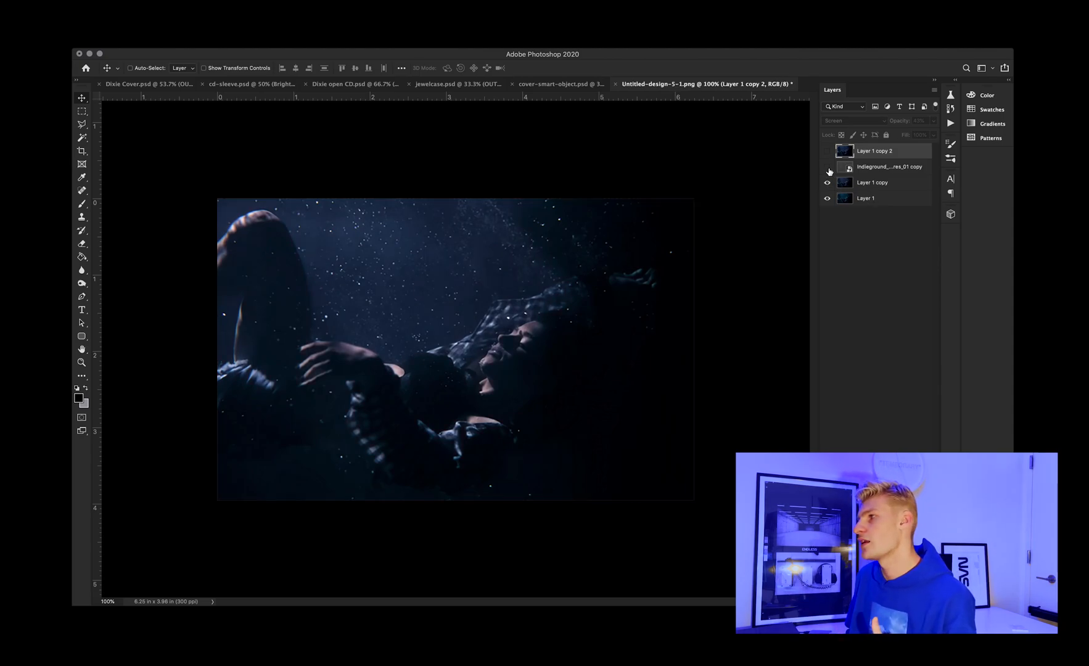
pyautogui.click(828, 167)
pyautogui.click(887, 167)
pyautogui.click(854, 121)
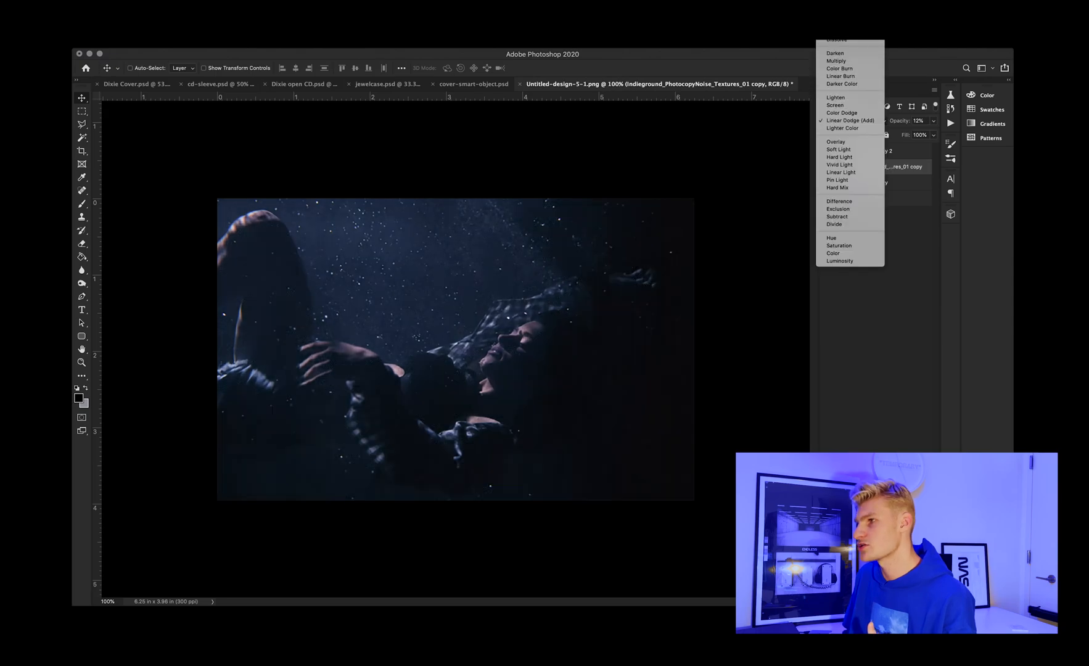
pyautogui.click(844, 120)
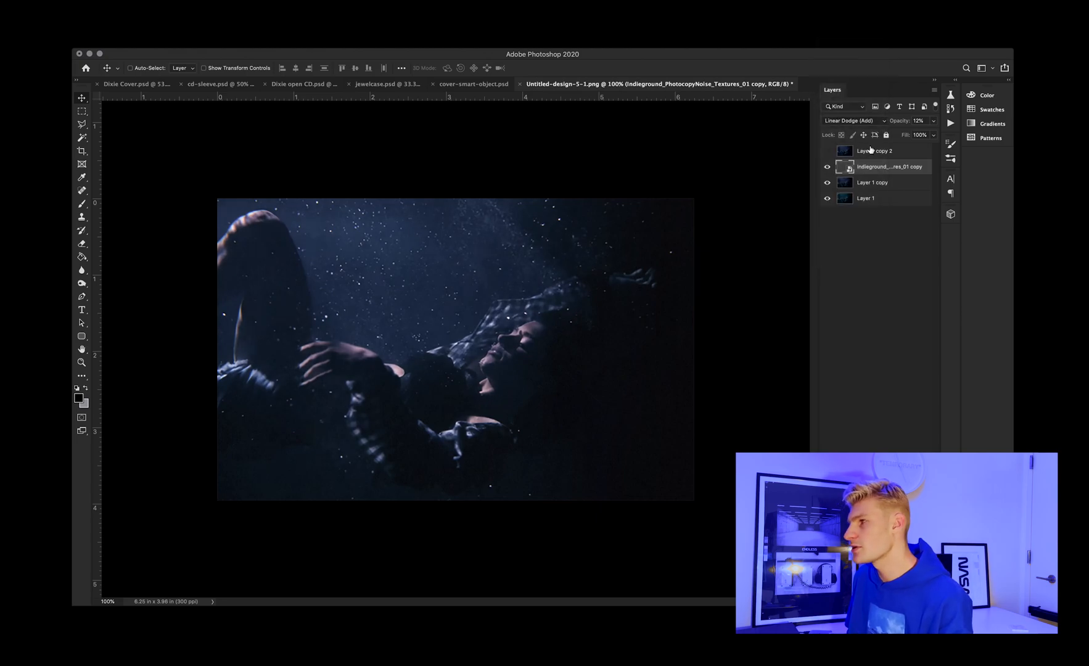
pyautogui.click(844, 127)
pyautogui.click(844, 128)
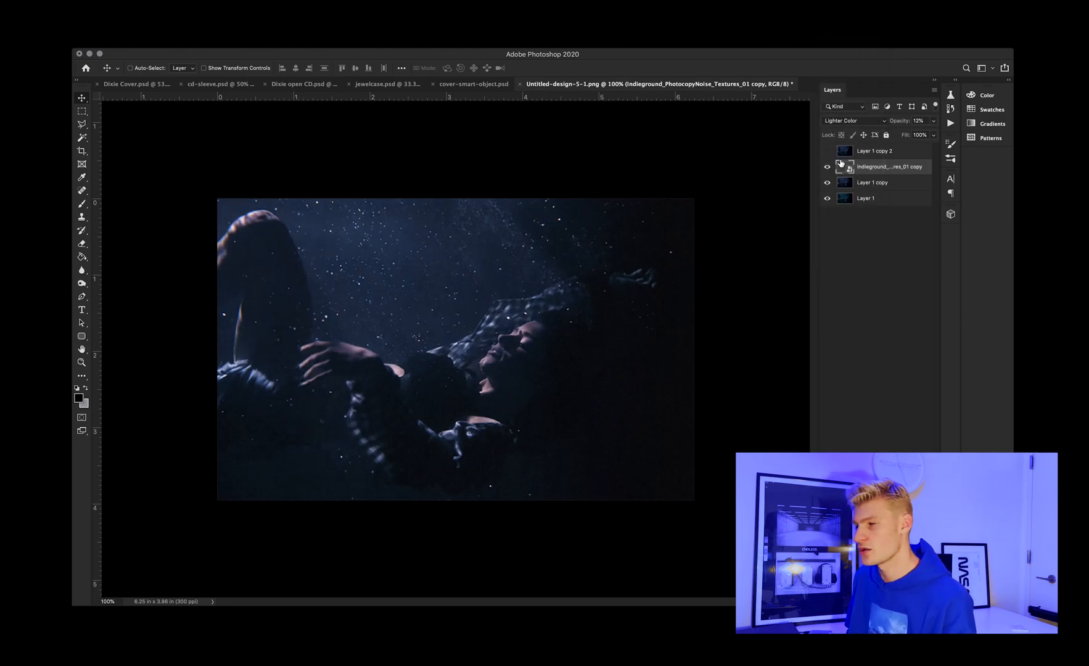
# Show Layer 1 copy 2 and switch its visibility off and on to compare the underwater photo with and without it
pyautogui.click(826, 152)
pyautogui.click(827, 151)
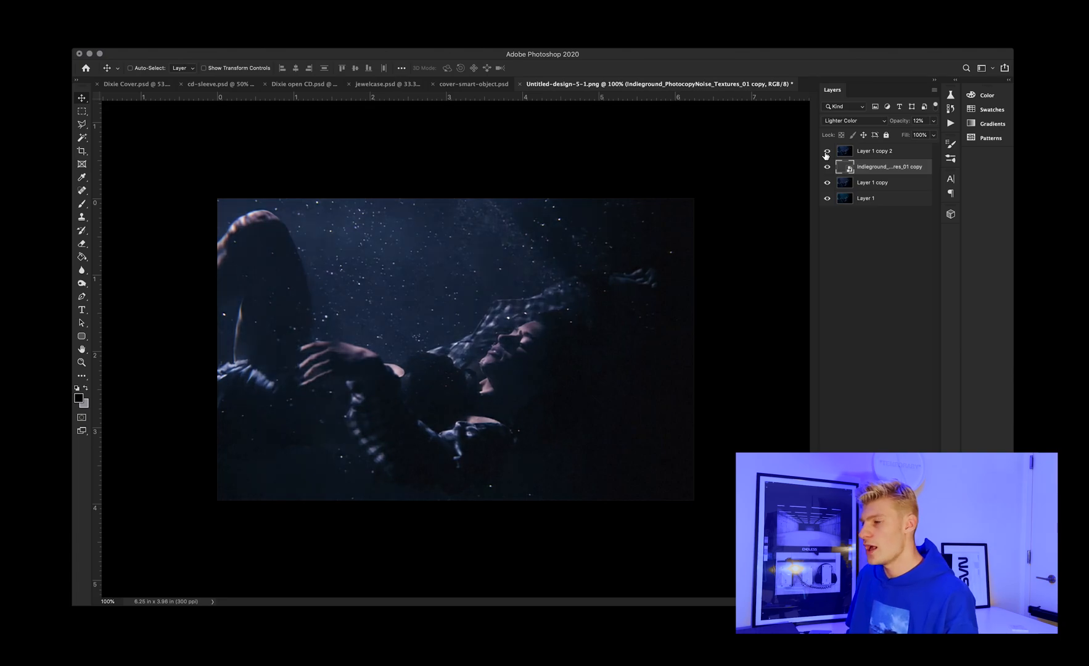
pyautogui.click(827, 151)
pyautogui.click(847, 151)
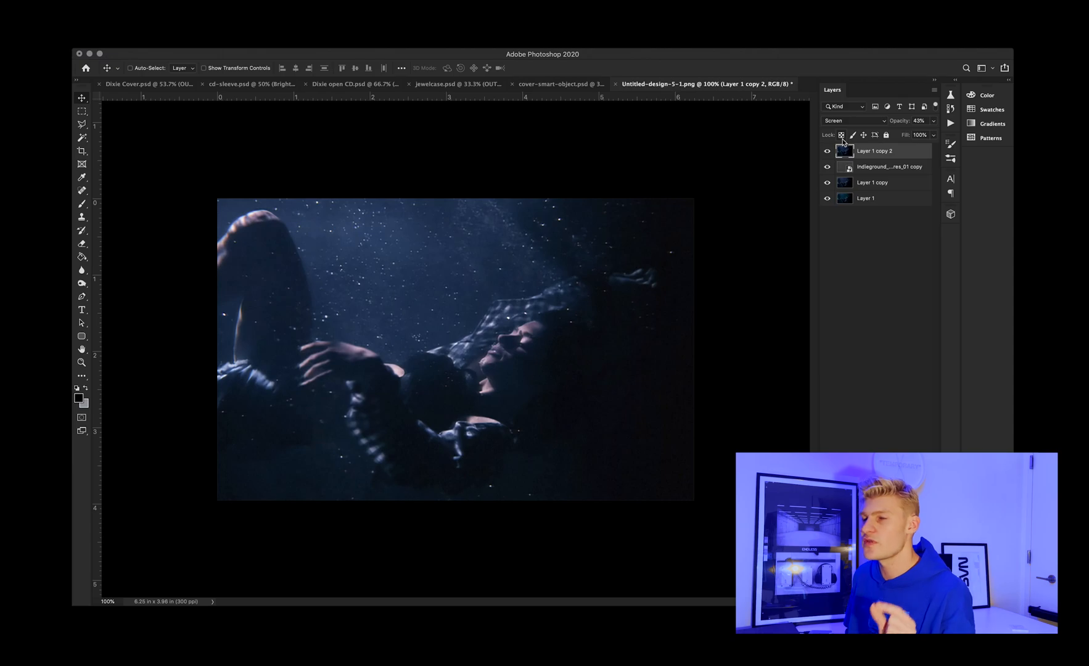
pyautogui.click(827, 152)
pyautogui.click(826, 152)
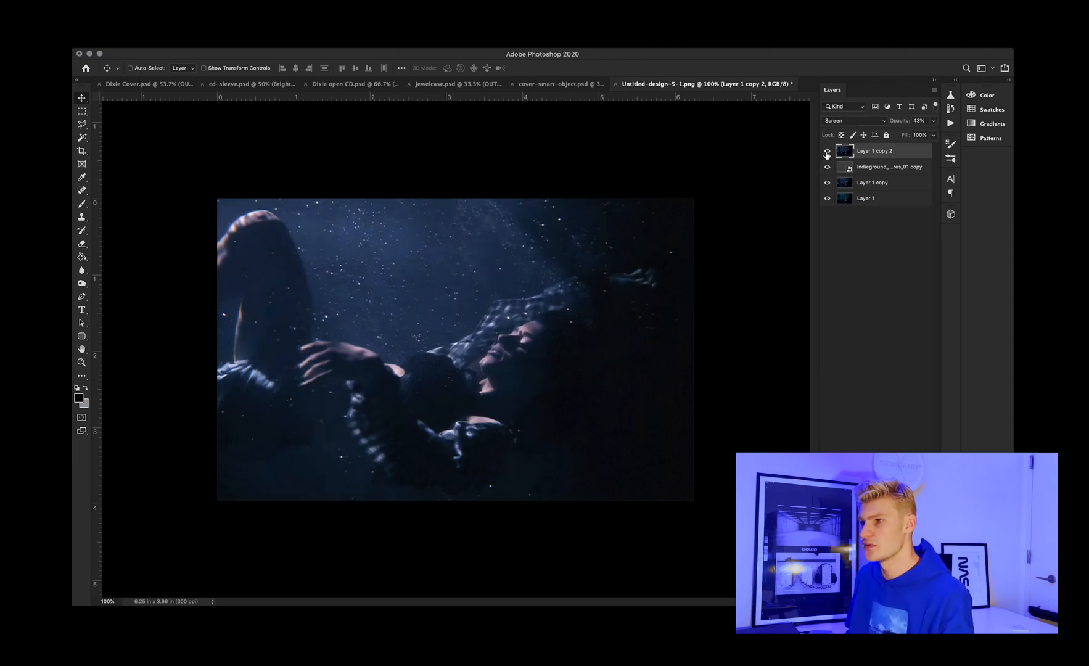
pyautogui.click(826, 152)
pyautogui.click(827, 151)
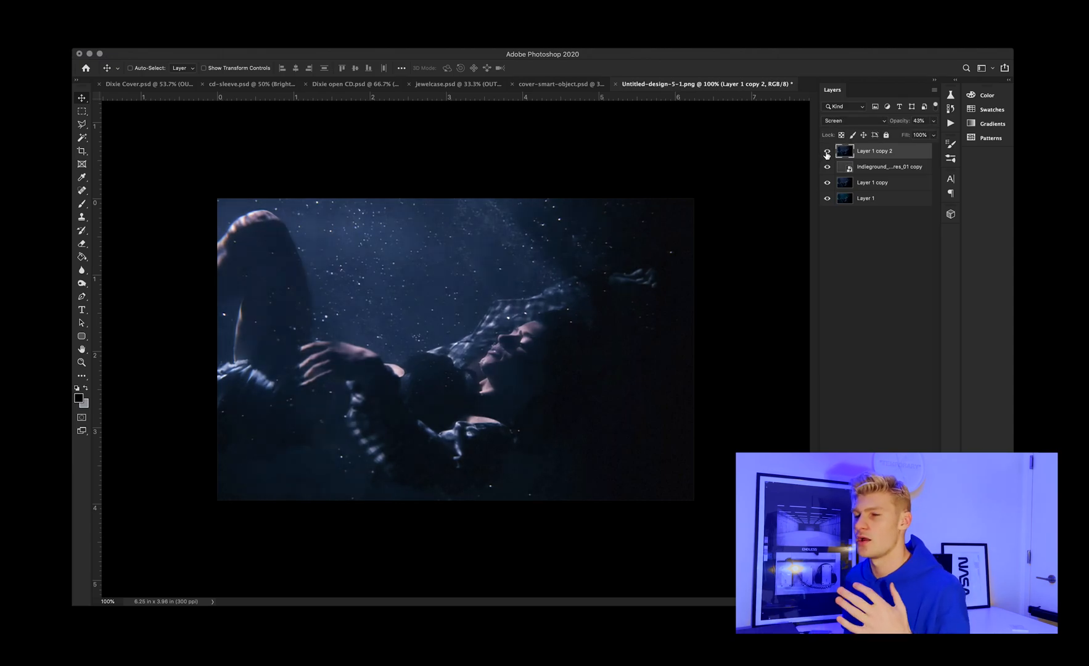
# Return to jewelcase.psd and open the artwork smart object behind-cd-smart-object.psd
pyautogui.moveTo(771, 156); pyautogui.dragTo(760, 151)
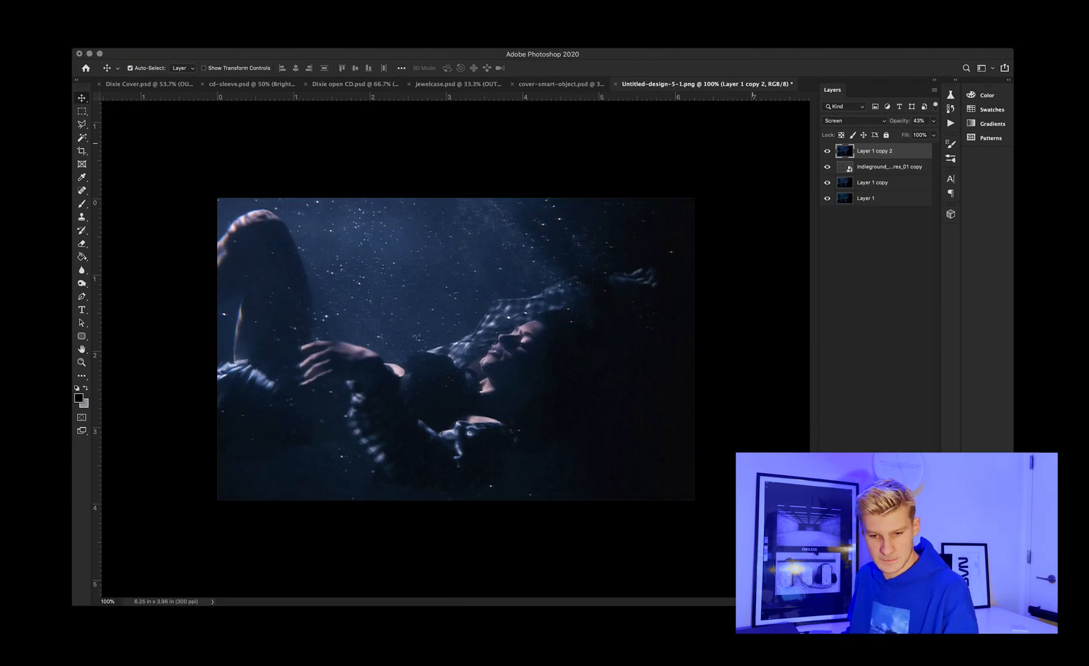
pyautogui.click(450, 84)
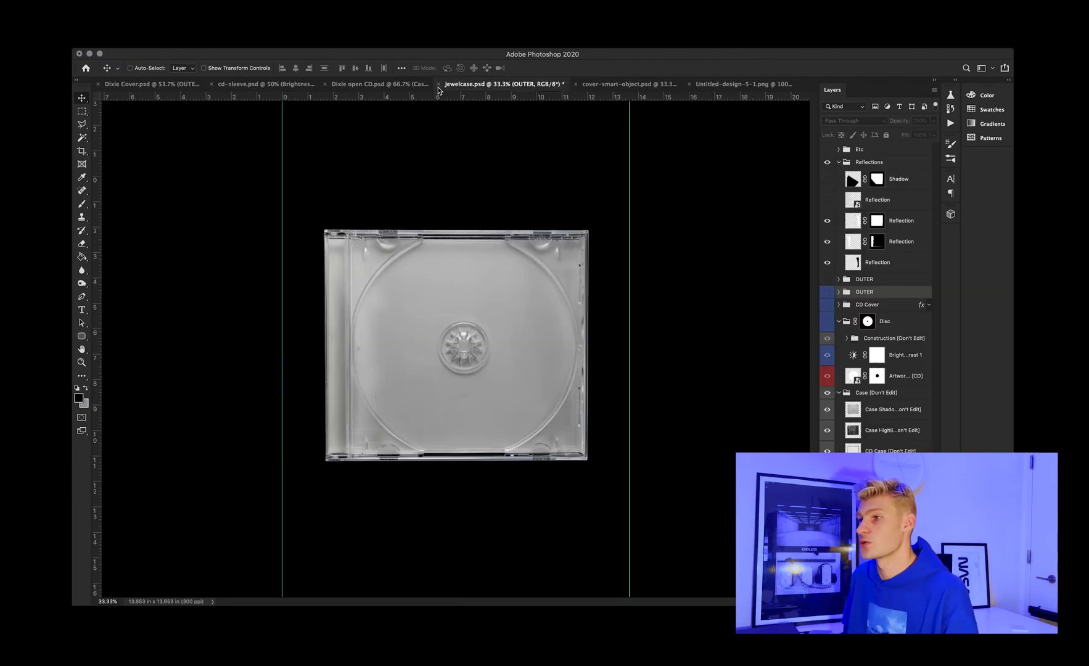
pyautogui.doubleClick(853, 375)
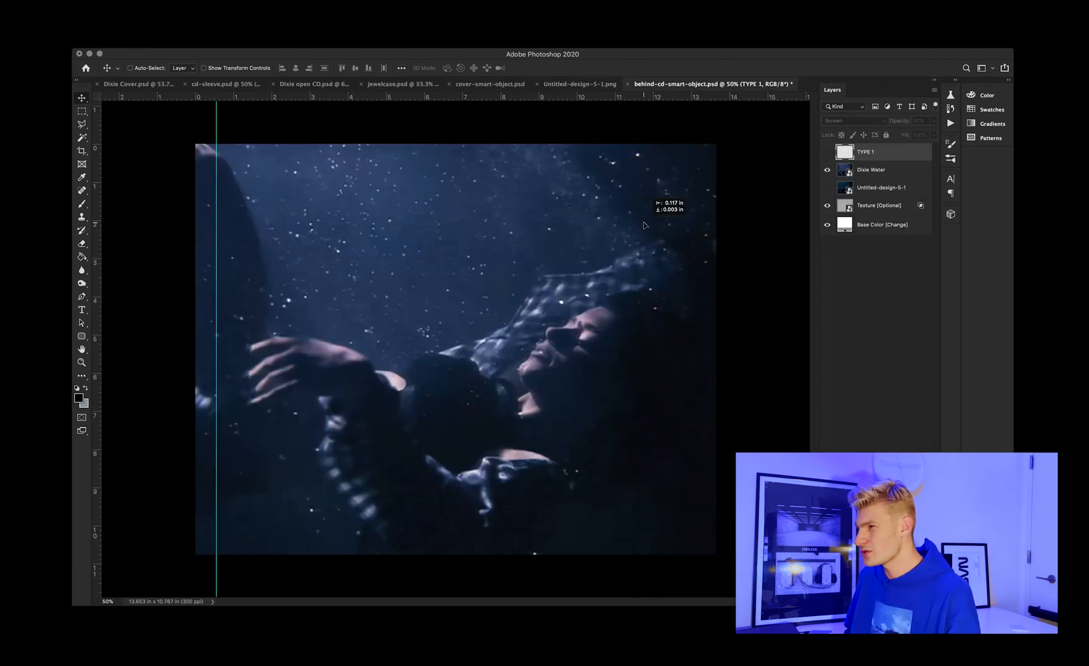
# Compare the artwork with and without the Dixie Water layer and shift that layer slightly to the right on the canvas
pyautogui.moveTo(644, 225); pyautogui.dragTo(616, 228)
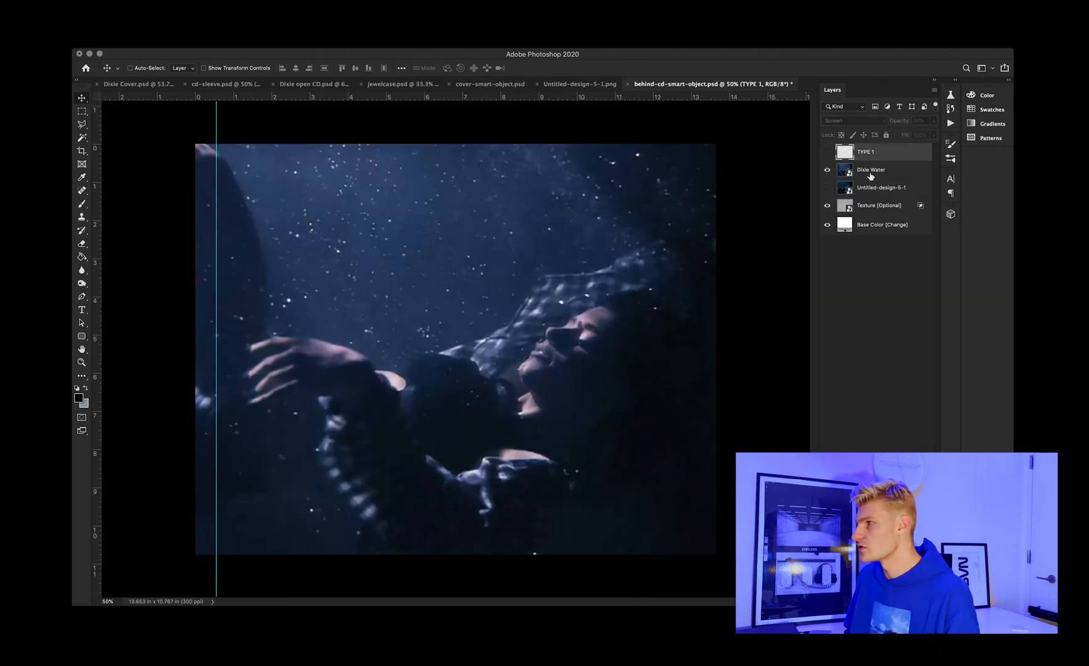
pyautogui.click(870, 176)
pyautogui.moveTo(549, 229); pyautogui.dragTo(553, 232)
pyautogui.press('super+comma')
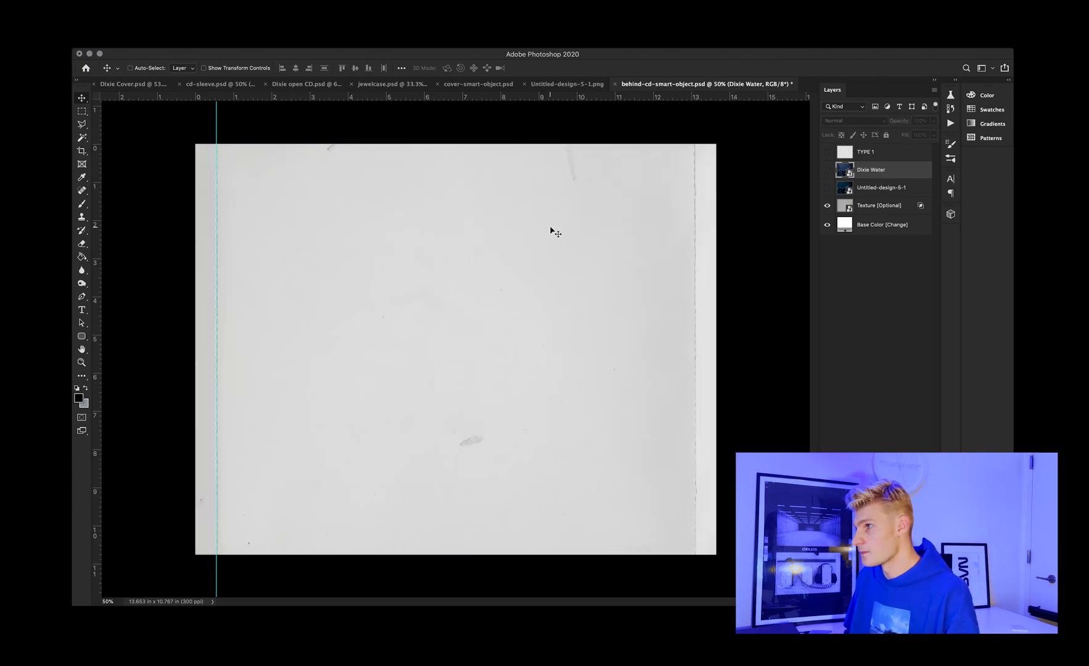
pyautogui.click(825, 173)
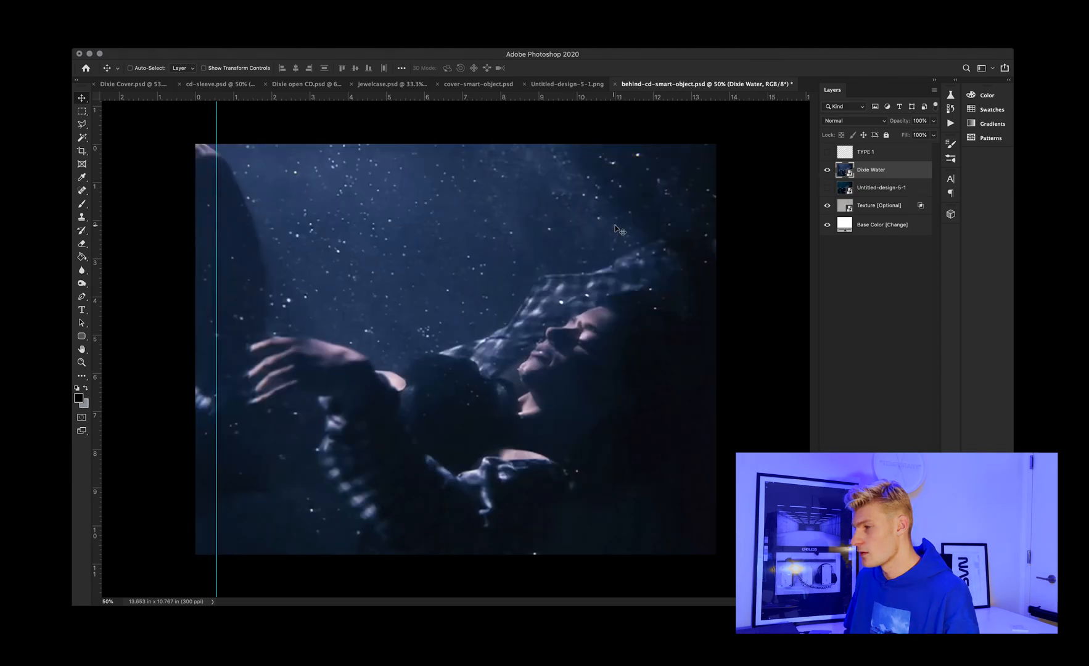
pyautogui.moveTo(615, 228); pyautogui.dragTo(620, 228)
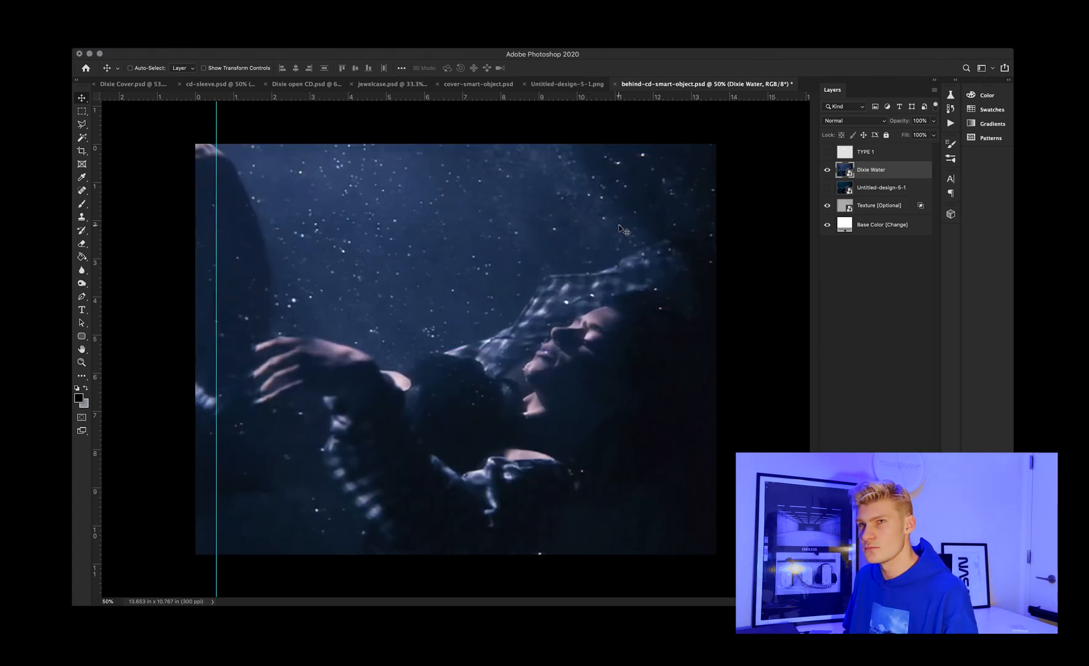
pyautogui.press('super')
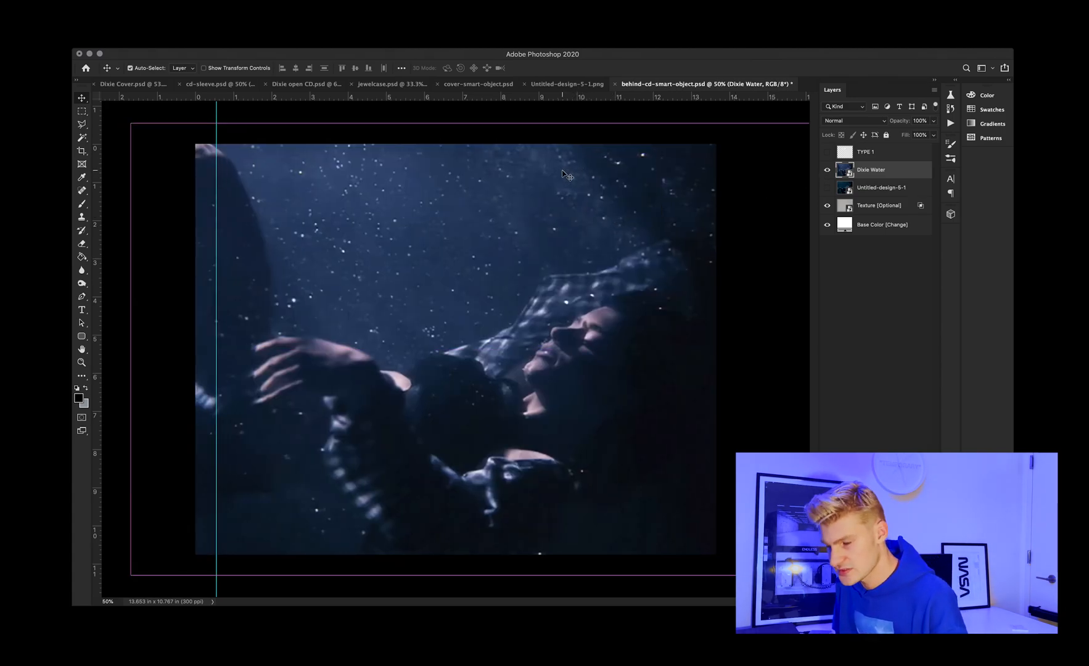
# Save the behind-CD artwork and preview the jewel case with and without the lower OUTER group
pyautogui.press('super+s')
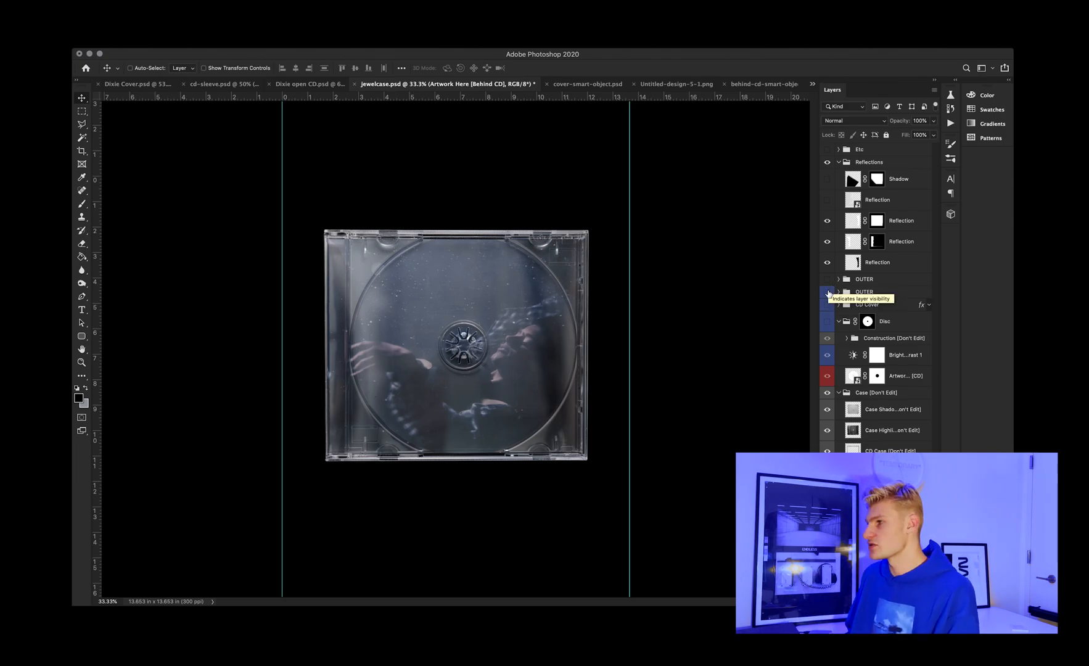
pyautogui.click(828, 292)
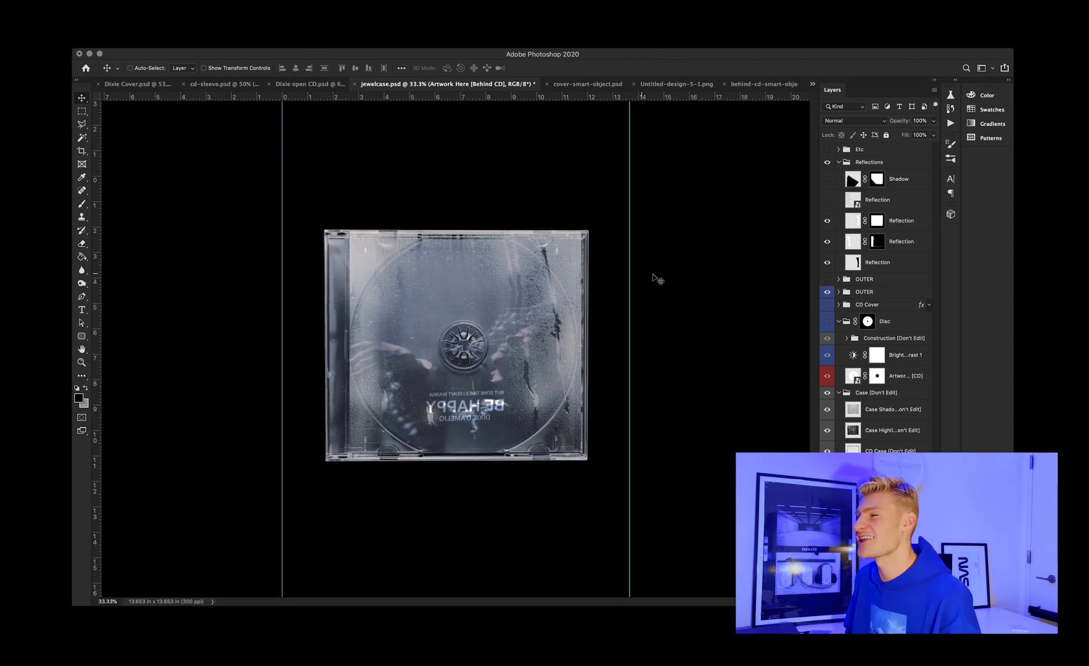
pyautogui.click(827, 292)
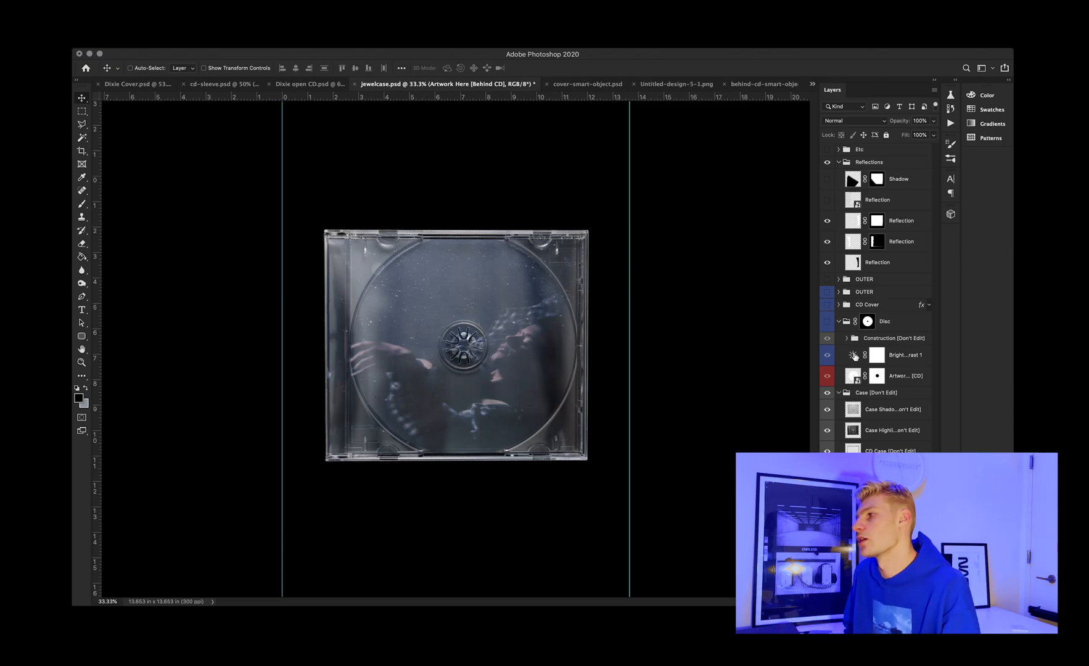
# Open the disc artwork smart object, show its "2020 MANUFACTURED BY BLKMARKET" text layer, and save the file
pyautogui.click(872, 305)
pyautogui.doubleClick(851, 379)
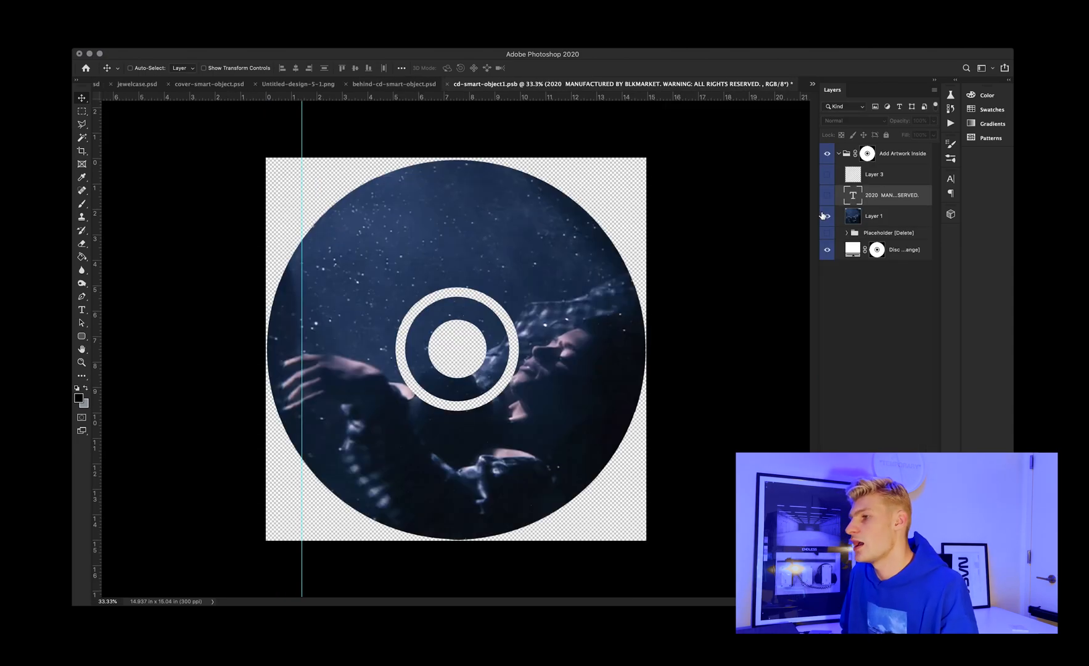
pyautogui.click(828, 195)
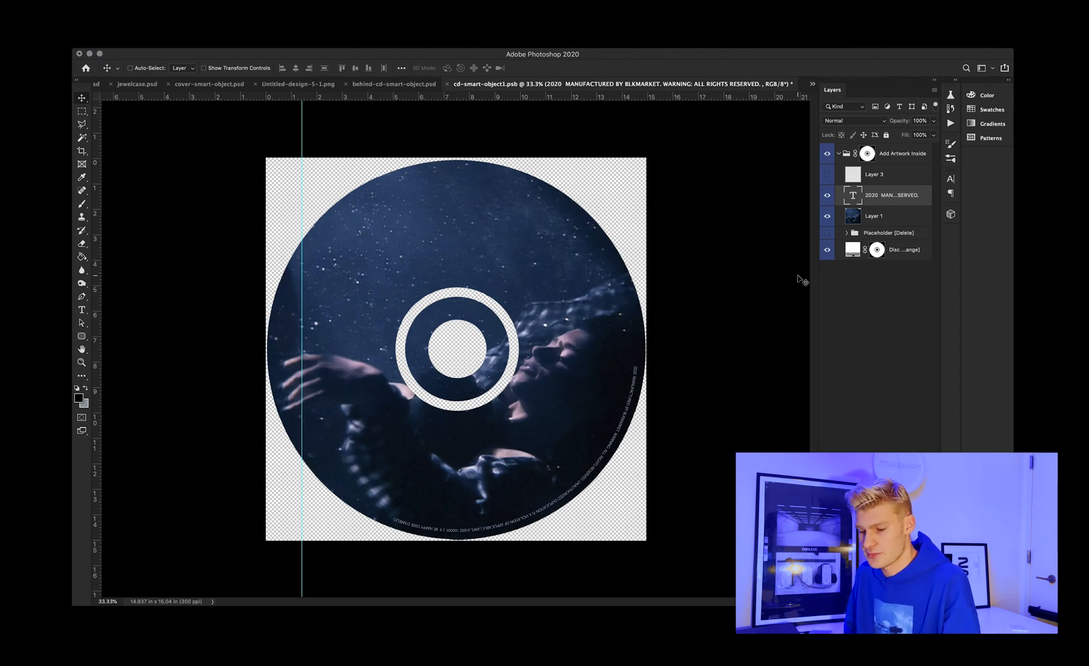
pyautogui.press('super+s')
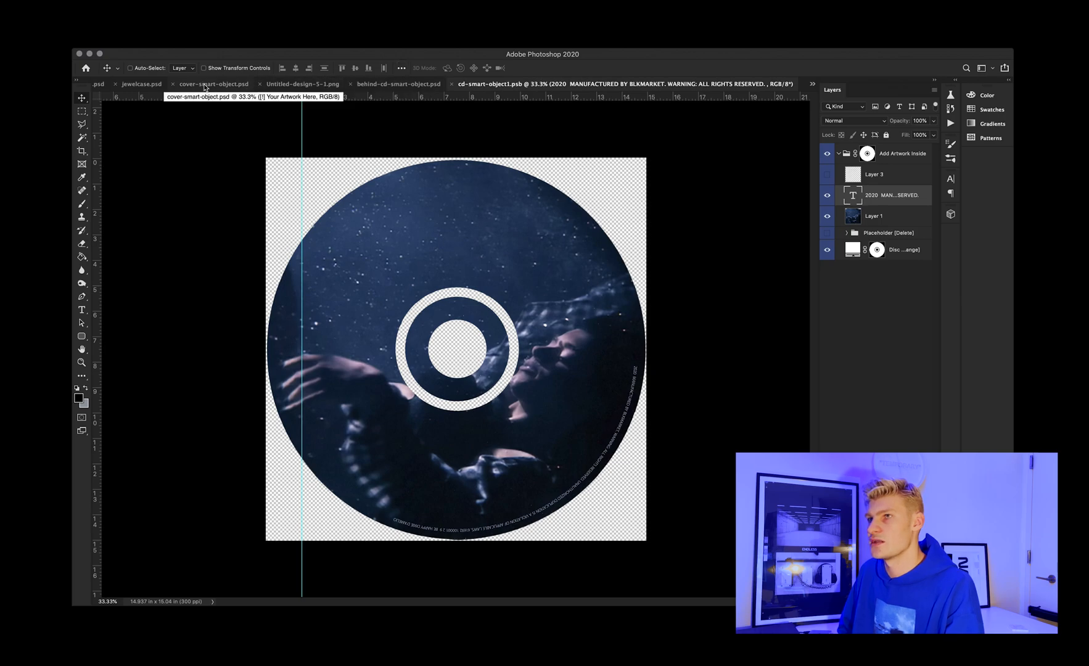
# Return to jewelcase.psd, show the Disc group and the upper OUTER group, and inspect the case up close
pyautogui.click(142, 84)
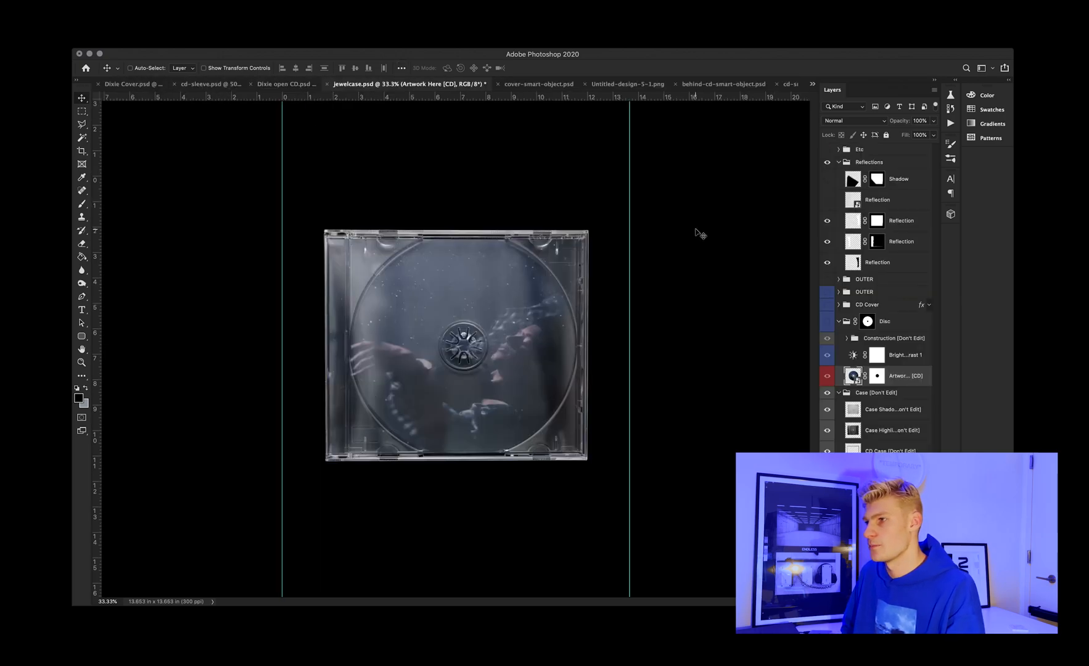
pyautogui.click(827, 355)
pyautogui.click(827, 356)
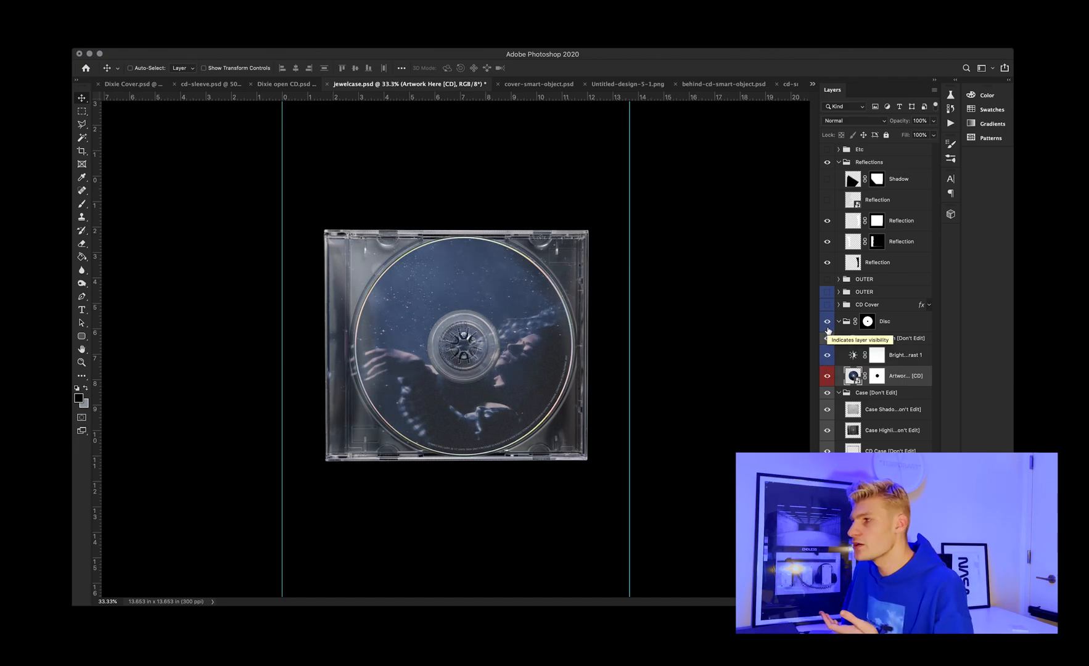
pyautogui.click(828, 336)
pyautogui.click(827, 336)
pyautogui.click(828, 331)
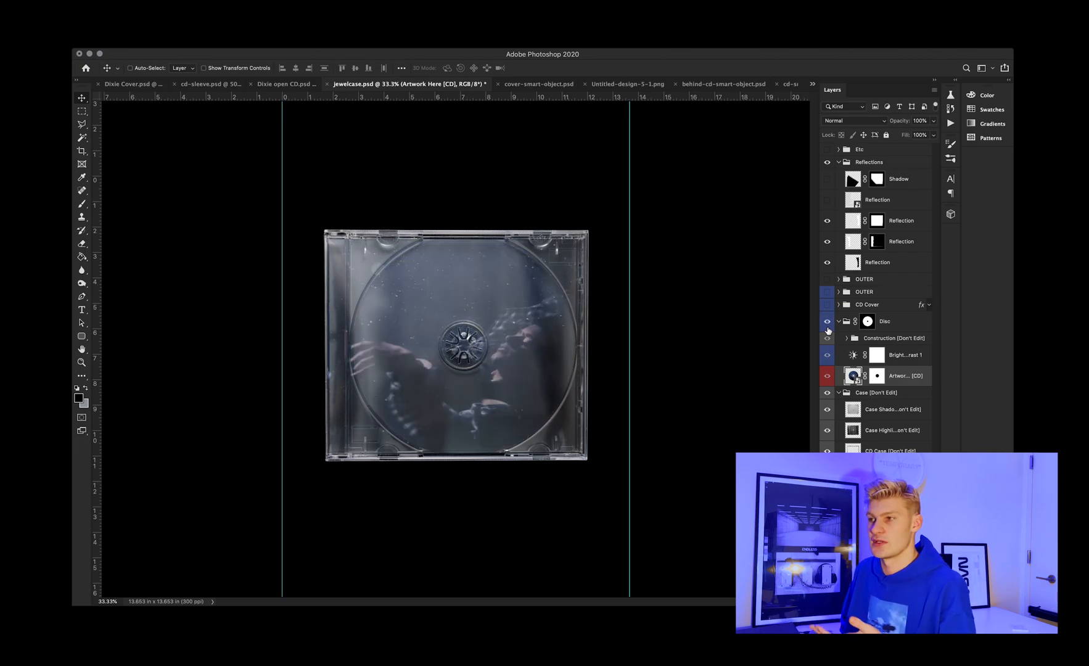
pyautogui.click(827, 331)
pyautogui.click(828, 280)
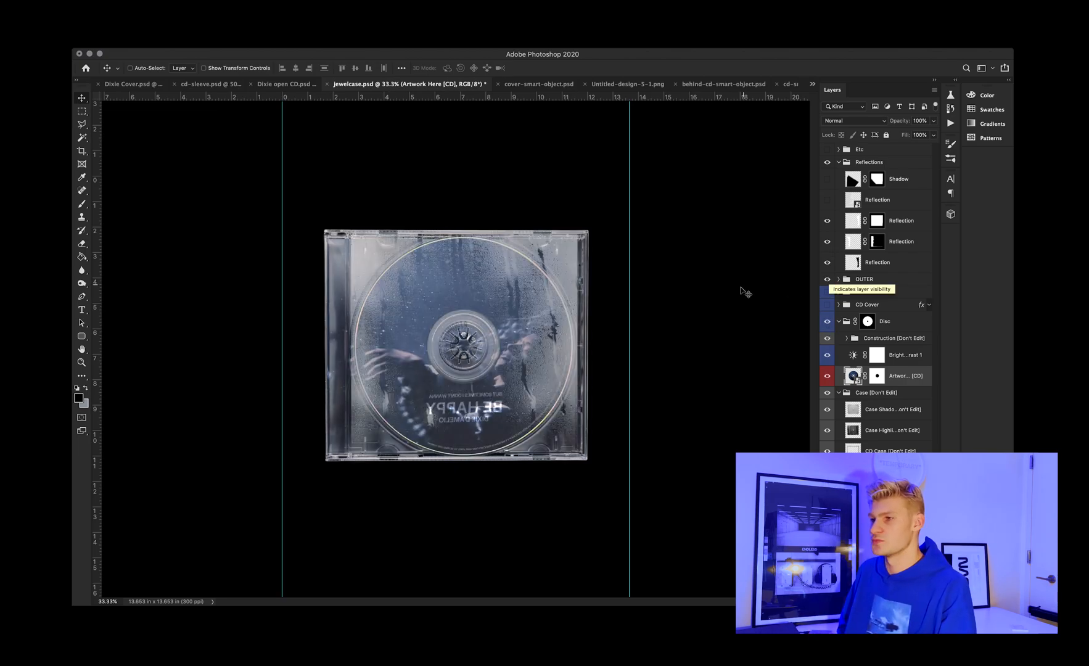
pyautogui.click(81, 362)
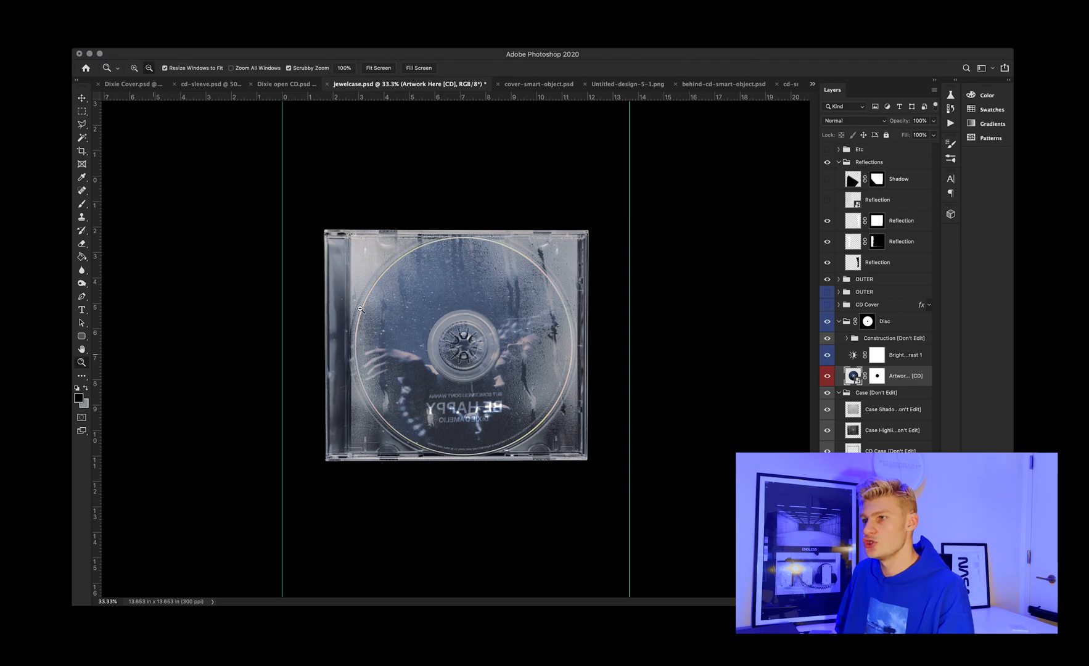
pyautogui.moveTo(361, 310); pyautogui.dragTo(397, 306)
pyautogui.scroll(-2, 397, 307)
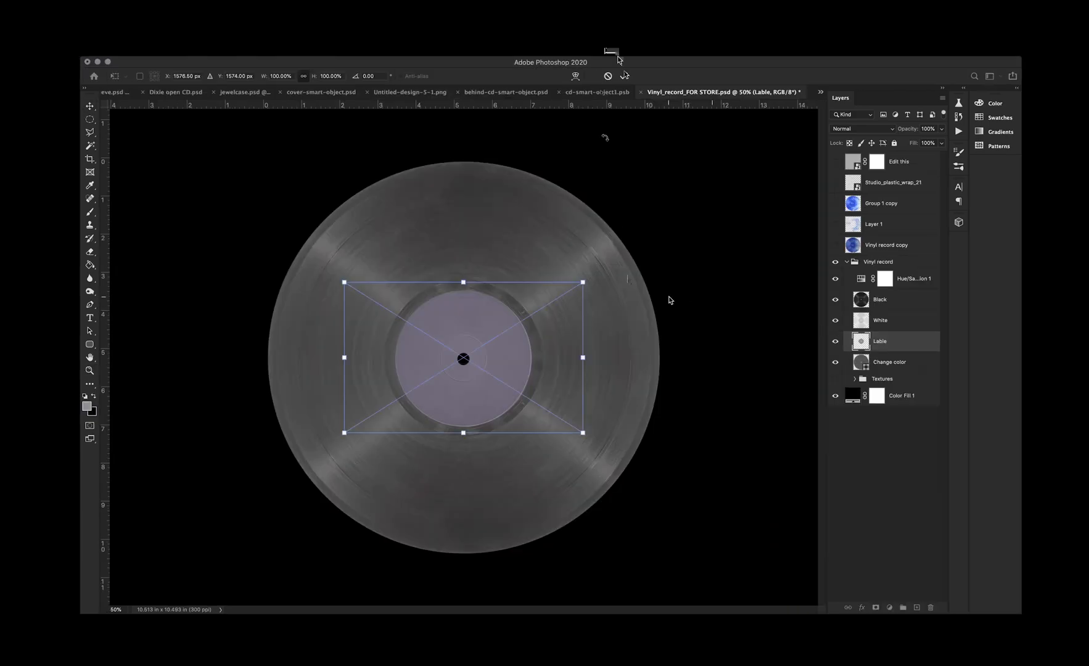
# Place the Dixie Water photo above the Lable layer in Vinyl_record_FOR STORE.psd and clip it to the label
pyautogui.press('Return')
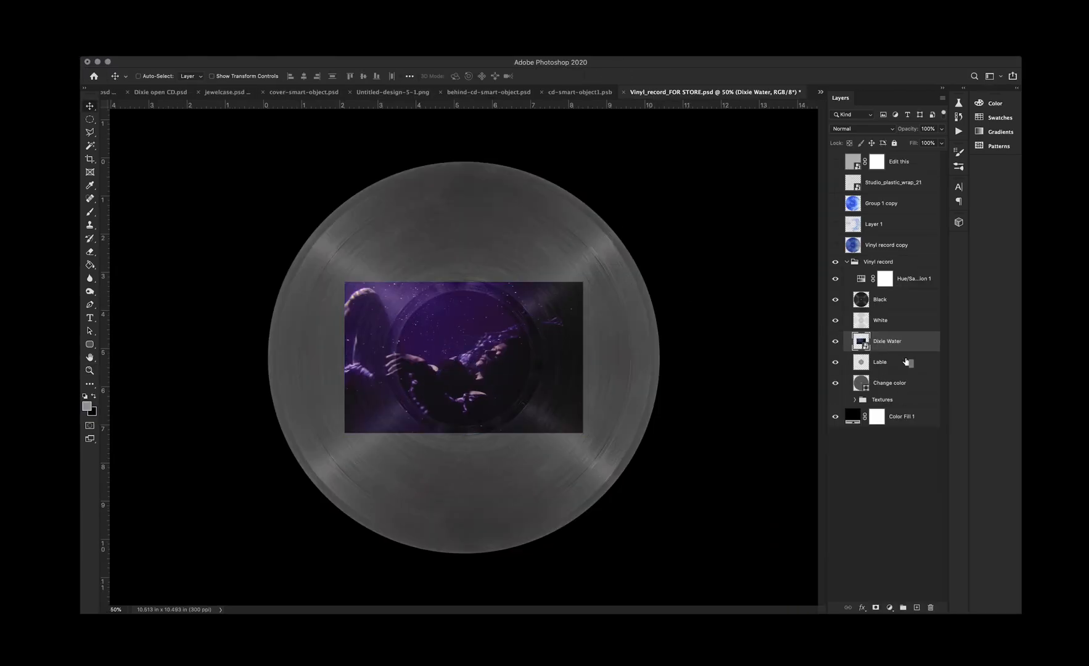
pyautogui.rightClick(900, 341)
pyautogui.click(924, 389)
pyautogui.moveTo(516, 356)
pyautogui.mouseDown()
pyautogui.moveTo(515, 365)
pyautogui.moveTo(517, 356)
pyautogui.mouseUp()
# Set the record's Change color layer to #444b61 and show the White layer
pyautogui.doubleClick(861, 382)
pyautogui.moveTo(719, 335); pyautogui.dragTo(708, 358)
pyautogui.click(712, 358)
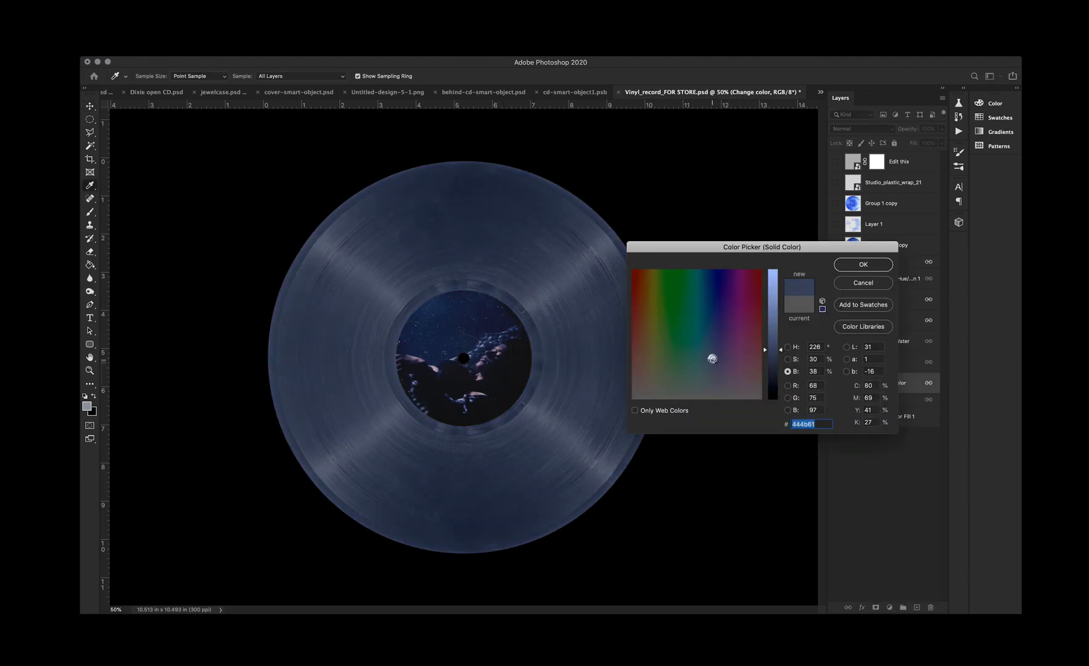
pyautogui.click(863, 264)
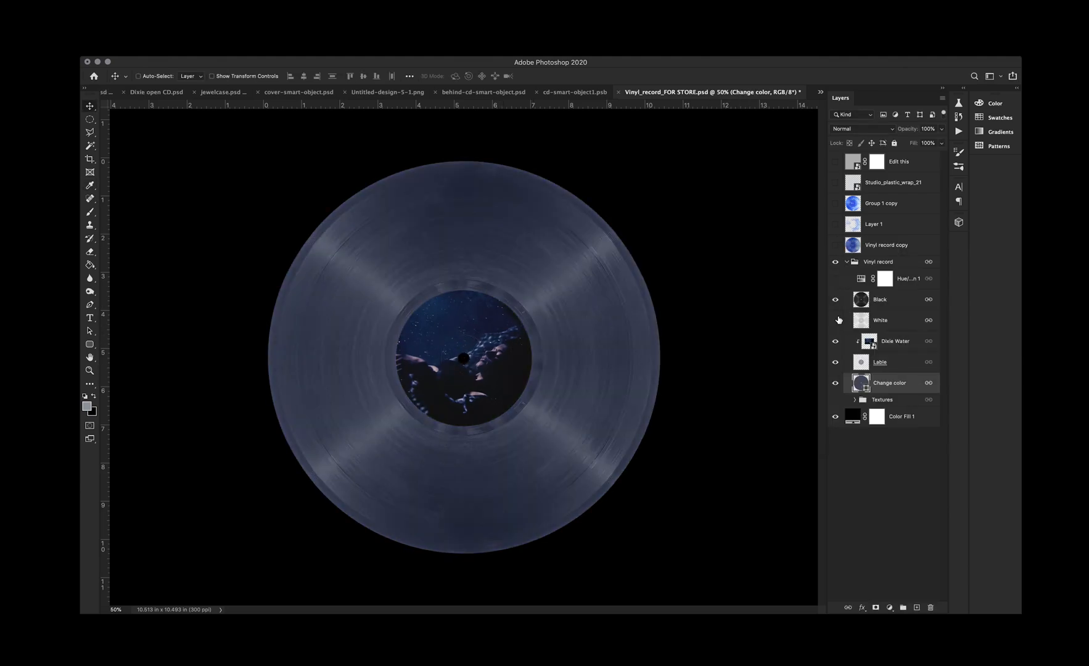
pyautogui.click(836, 320)
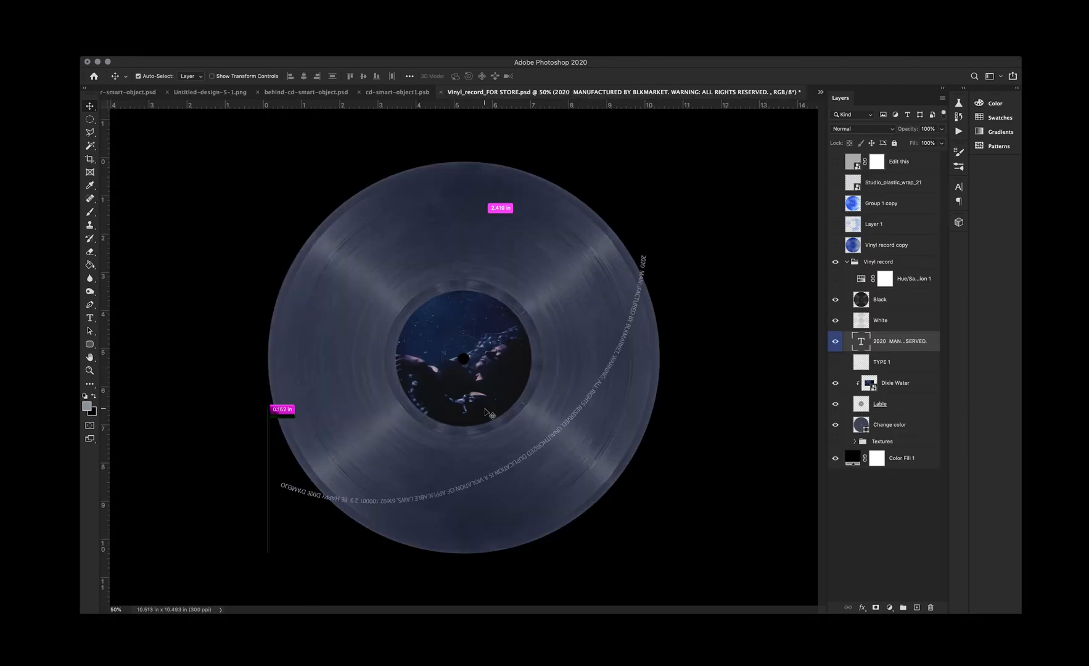
# Scale the curved copyright text down to follow the record label's lower-right edge, and reduce its opacity
pyautogui.press('super+t')
pyautogui.moveTo(733, 595); pyautogui.dragTo(437, 299)
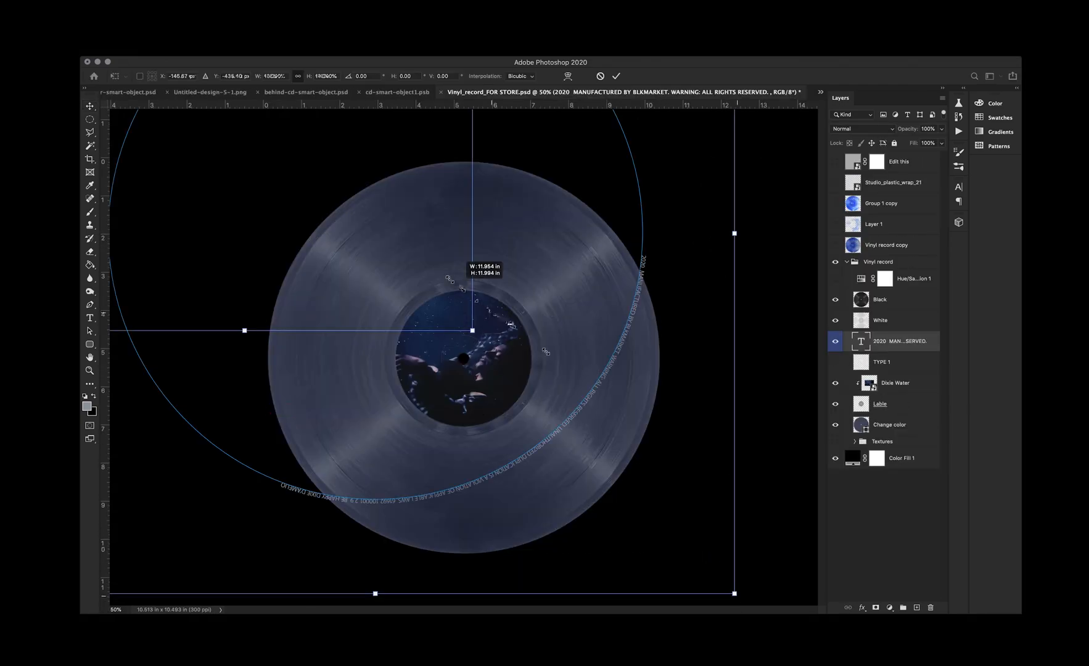
pyautogui.moveTo(385, 254); pyautogui.dragTo(401, 271)
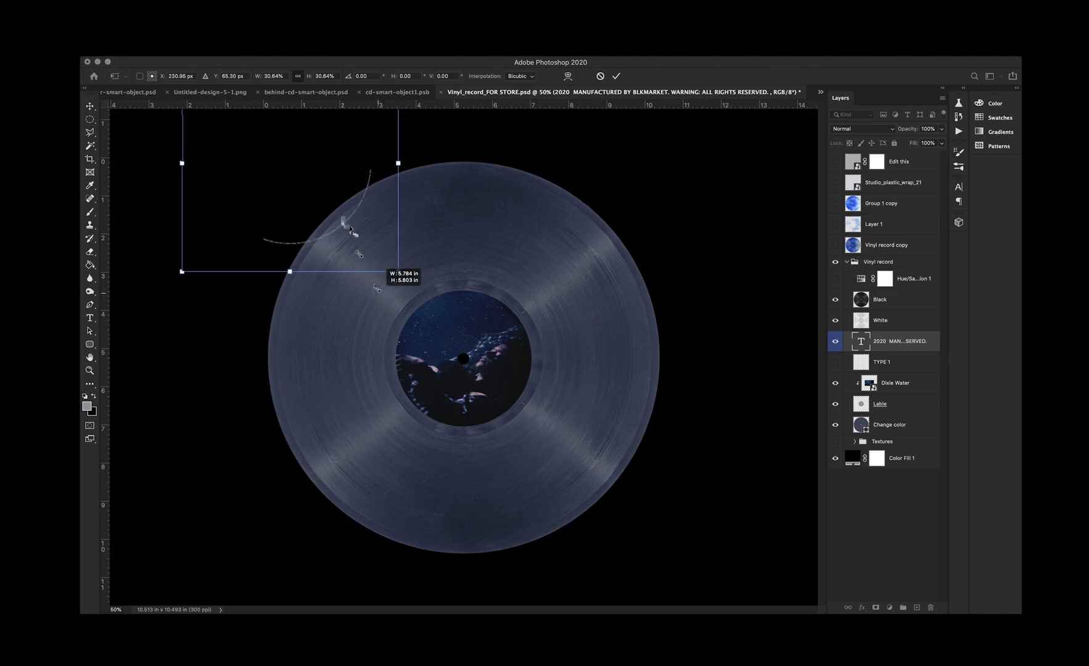
pyautogui.moveTo(362, 234); pyautogui.dragTo(527, 420)
pyautogui.click(615, 76)
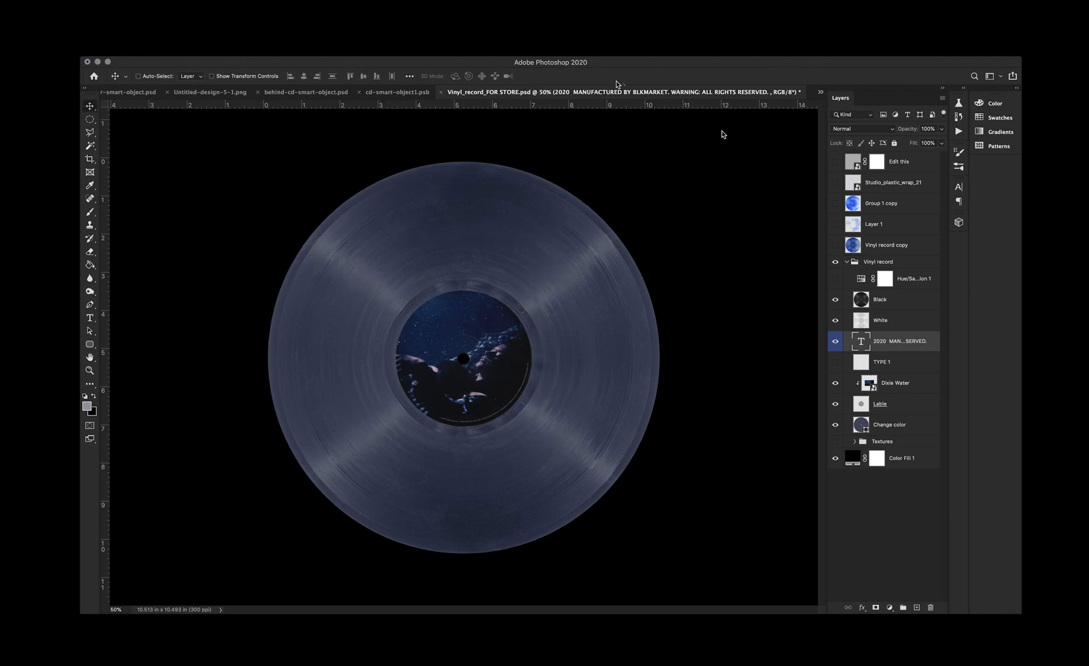
pyautogui.click(942, 128)
pyautogui.moveTo(943, 141); pyautogui.dragTo(919, 141)
# Hide Dixie Water, add a new layer above Lable, and fill it with the blue sampled from the record
pyautogui.click(835, 383)
pyautogui.click(880, 404)
pyautogui.click(916, 607)
pyautogui.press('g')
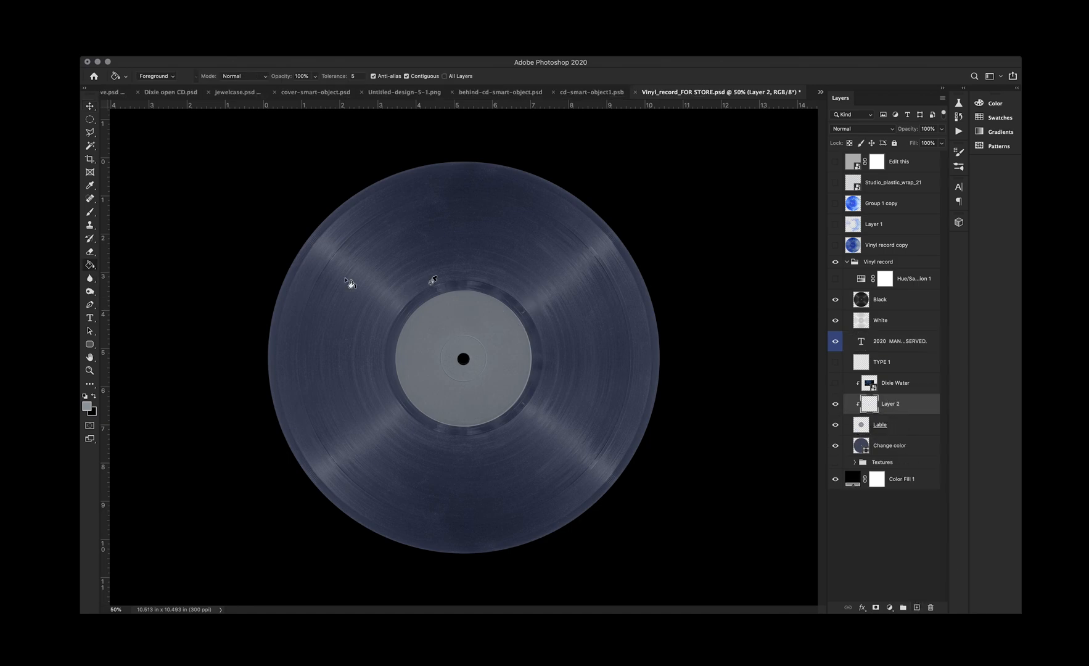
pyautogui.keyDown('alt'); pyautogui.click(430, 283); pyautogui.keyUp('alt')
pyautogui.click(439, 296)
# Paste the handwritten "dixie d'amelio" lettering onto the record's centre and clip it to the label
pyautogui.press('v')
pyautogui.press('super+v')
pyautogui.moveTo(526, 326); pyautogui.dragTo(553, 311)
pyautogui.click(619, 75)
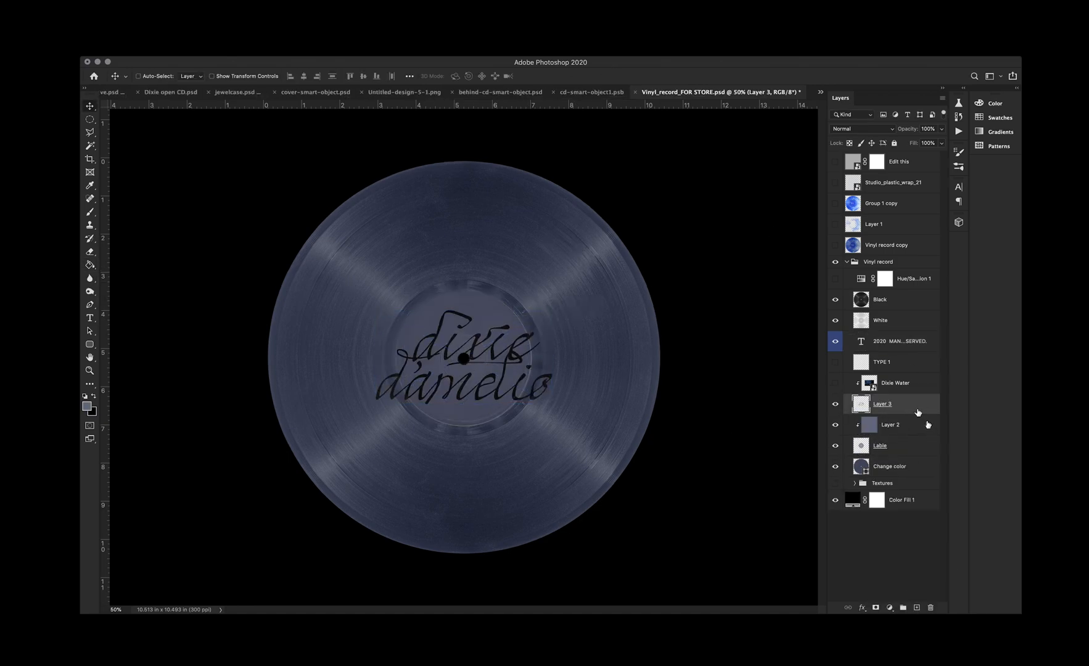
pyautogui.rightClick(918, 412)
pyautogui.click(931, 432)
# Scale the handwritten lettering to about 81% and warp its upper and lower edges slightly outward to fit the label
pyautogui.moveTo(484, 348); pyautogui.dragTo(531, 314)
pyautogui.press('super+t')
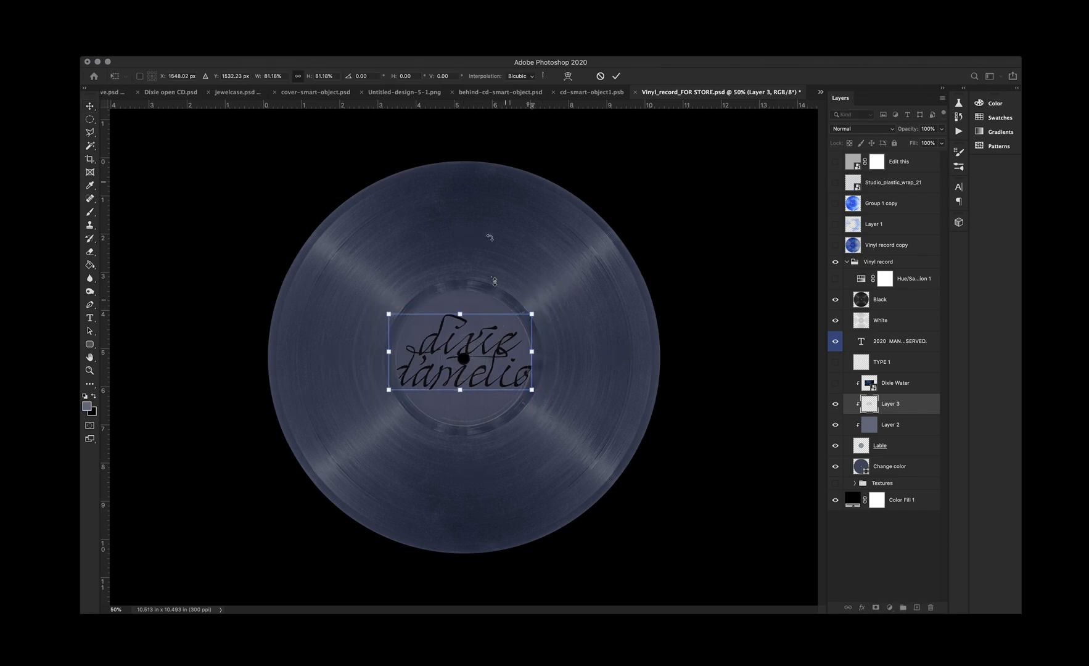
pyautogui.moveTo(436, 313); pyautogui.dragTo(435, 301)
pyautogui.moveTo(483, 389); pyautogui.dragTo(487, 405)
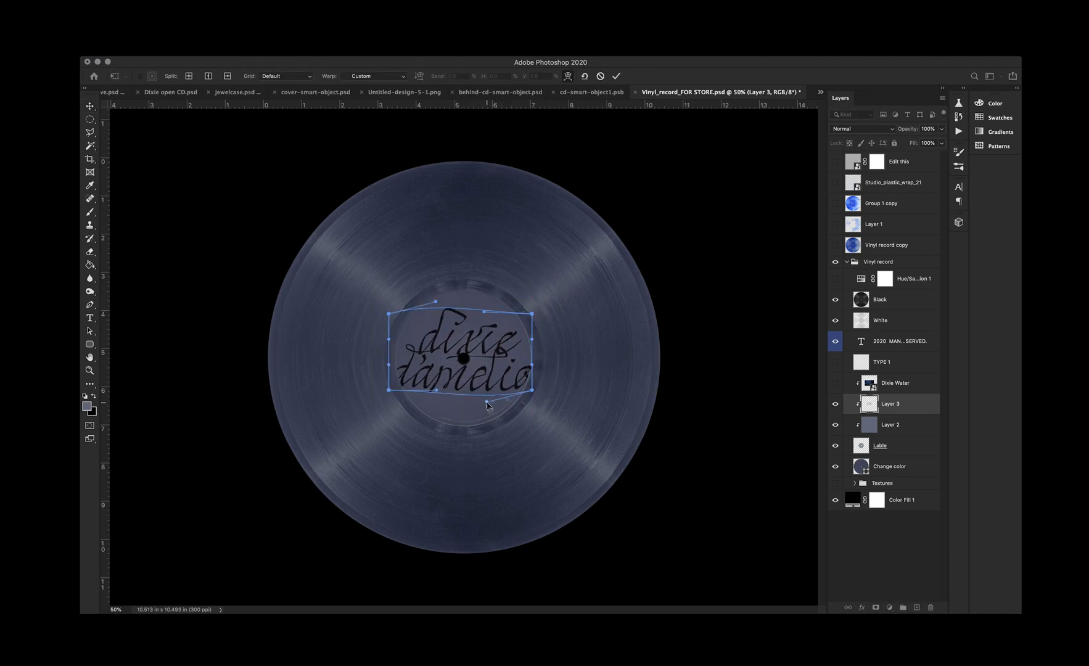
pyautogui.click(617, 76)
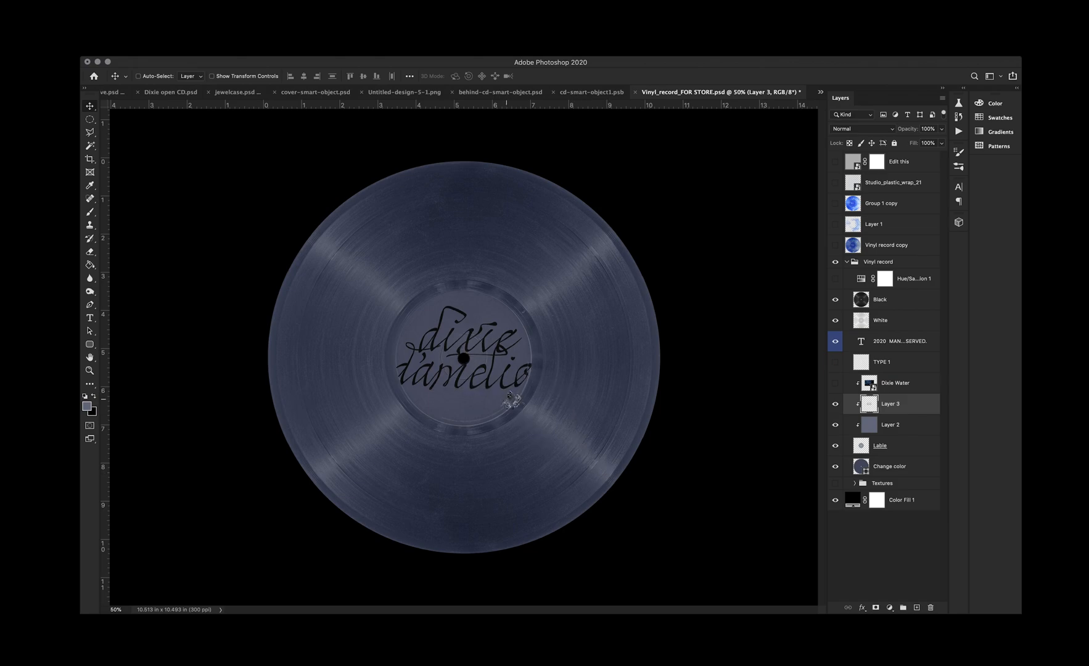
# Add the text "BE HAPPY" in Halyard Display and centre it below the handwritten lettering on the label
pyautogui.click(90, 318)
pyautogui.click(444, 401)
pyautogui.write('BE HAPPY')
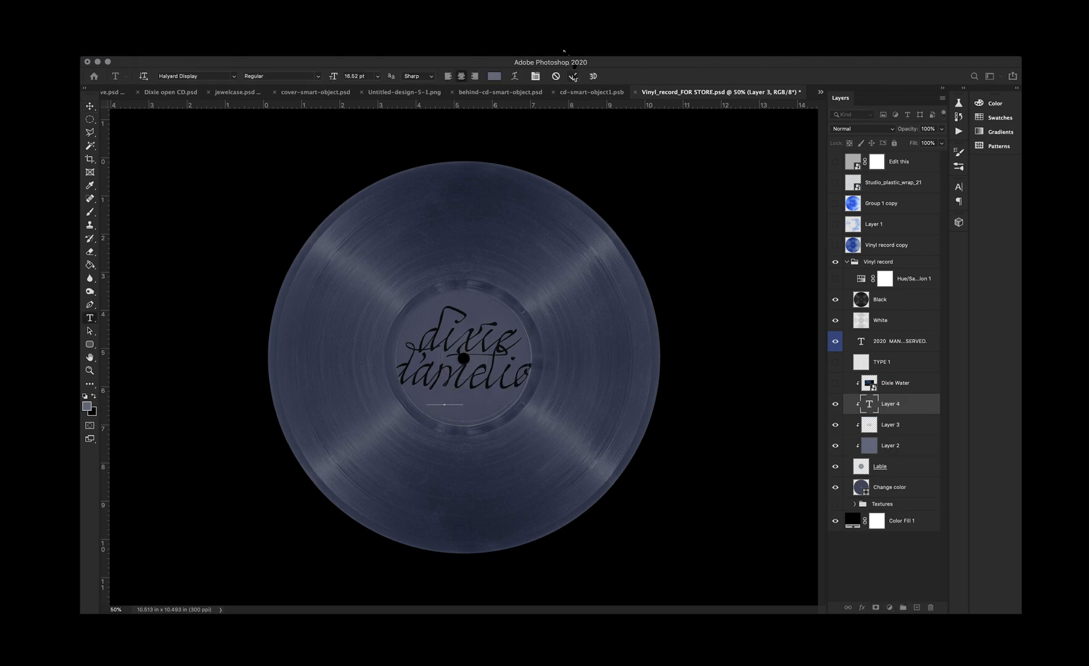
pyautogui.click(572, 76)
pyautogui.click(90, 106)
pyautogui.moveTo(446, 401); pyautogui.dragTo(480, 398)
pyautogui.press('super+t')
pyautogui.press('Return')
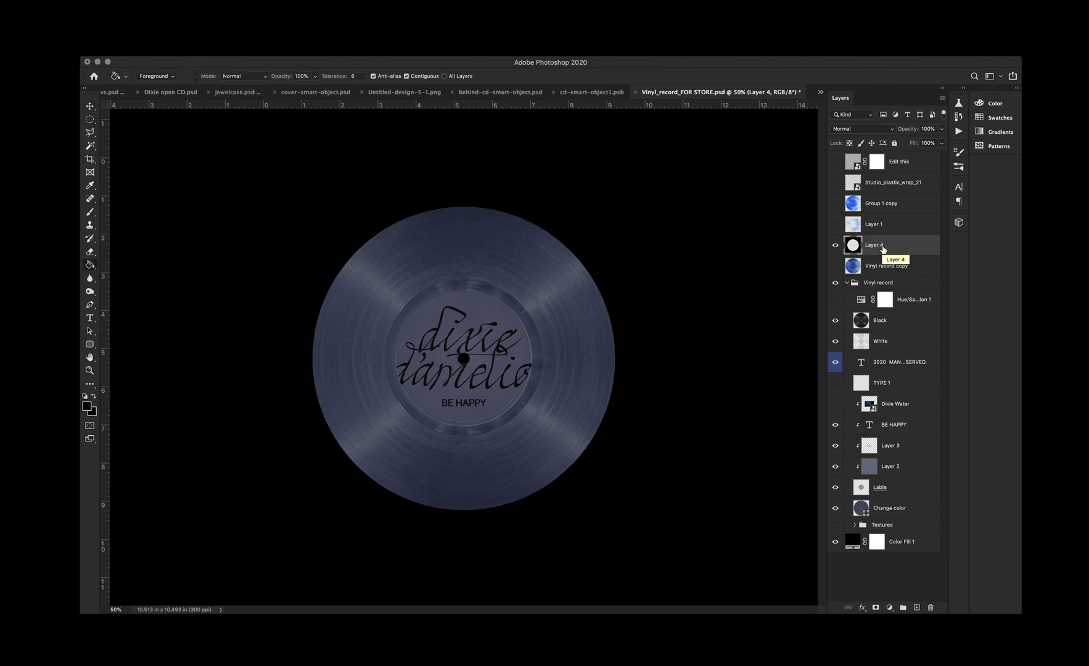
# Show the Dixie Water photo on the record label again
pyautogui.click(836, 404)
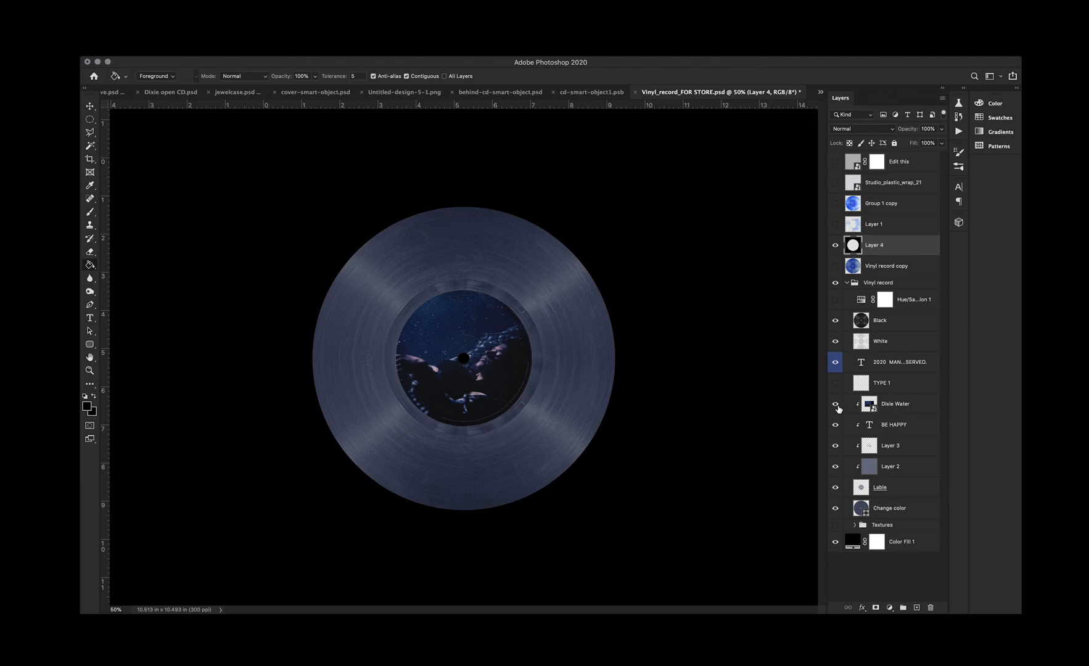